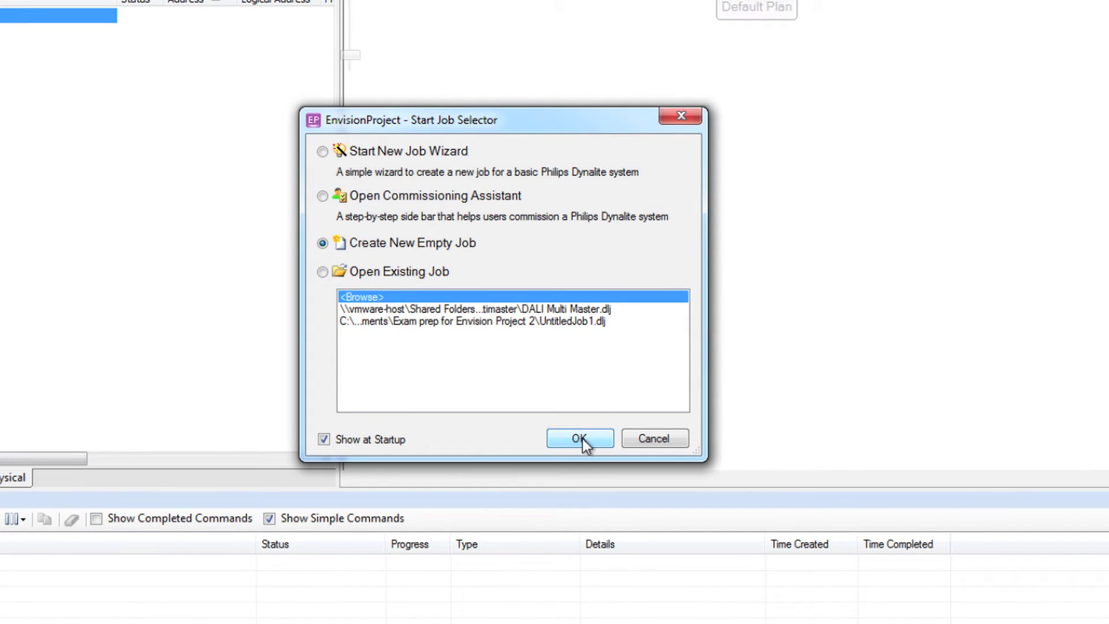
Step: Create the empty job UntitledJob1 and load OFFICETRAININGCASE as its Default Plan background image
left_click(582, 439)
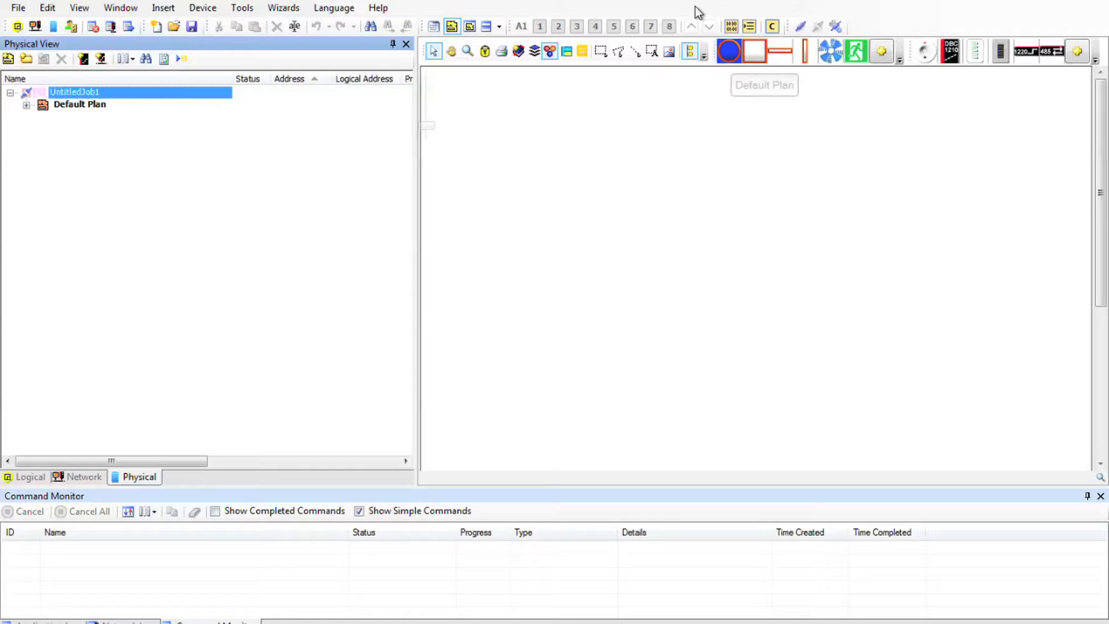
left_click(669, 51)
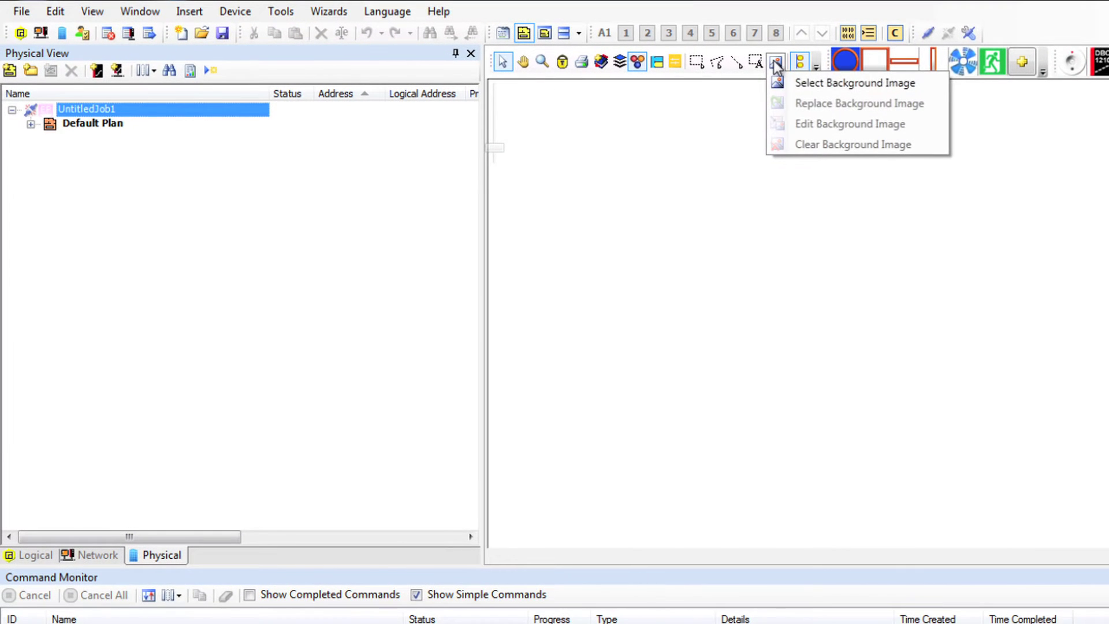
left_click(783, 84)
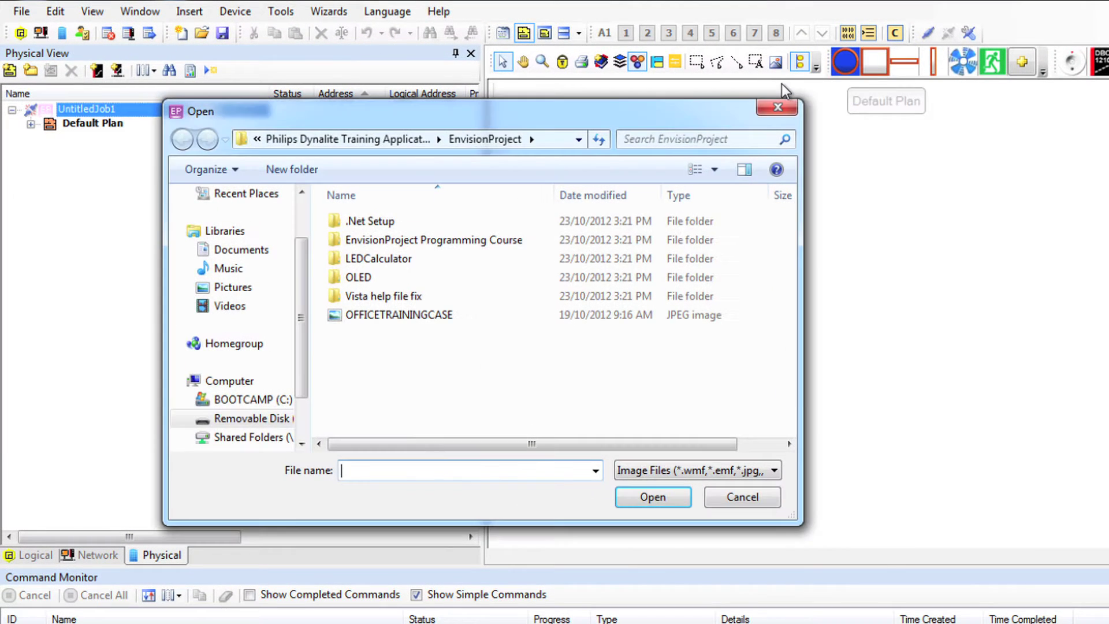
left_click(430, 316)
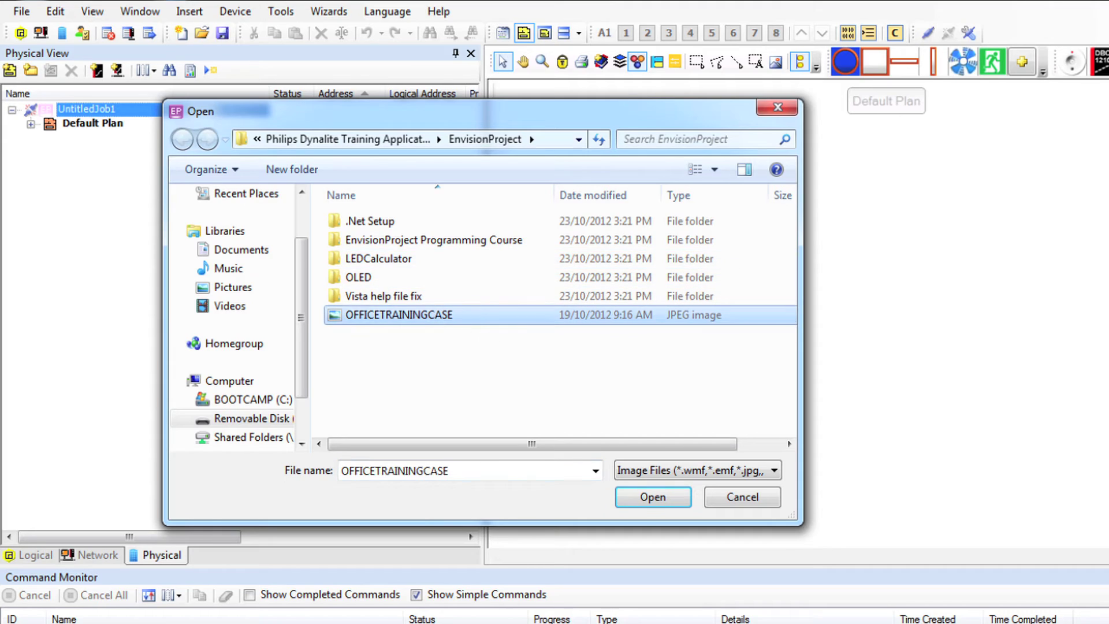
left_click(651, 500)
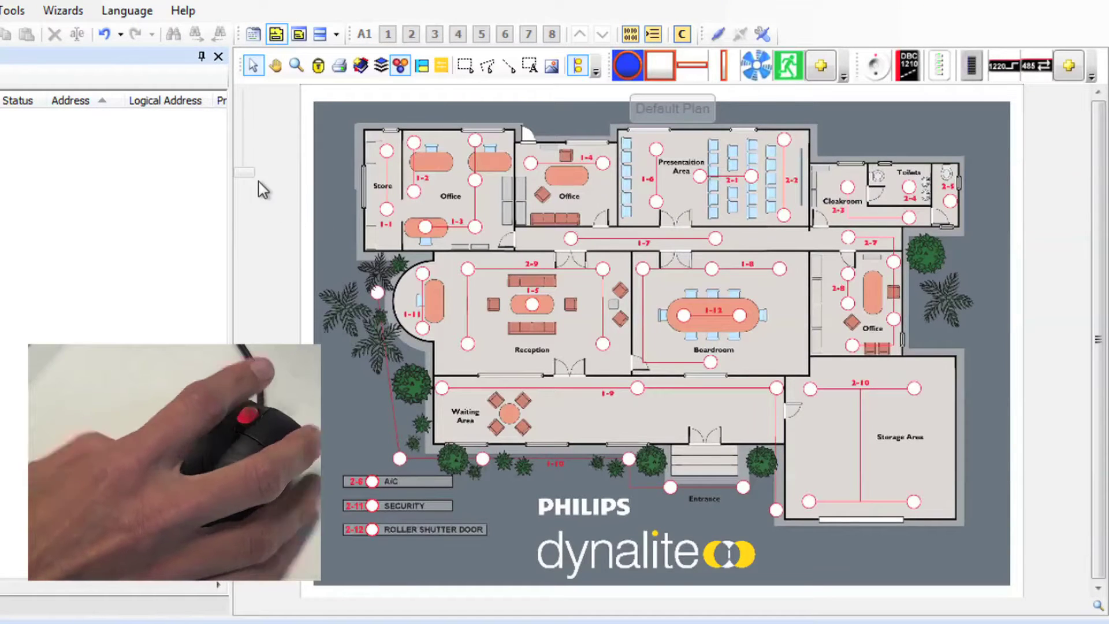
left_click_drag(247, 175, 253, 181)
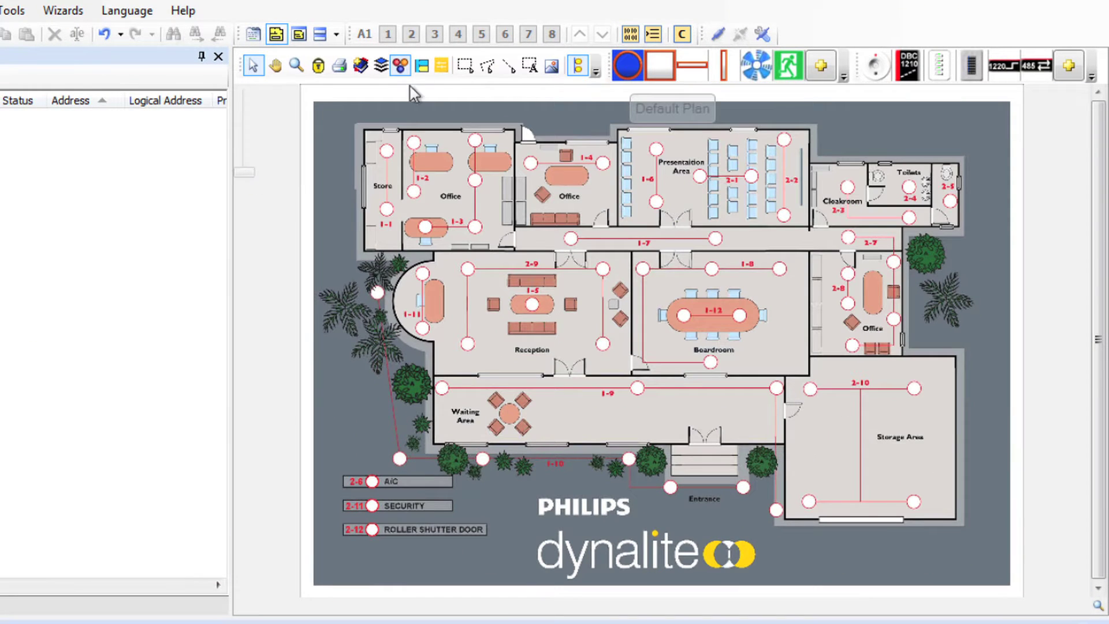
Step: Place round lamps on the Store, Office and 1-4 Office lighting points
left_click(636, 69)
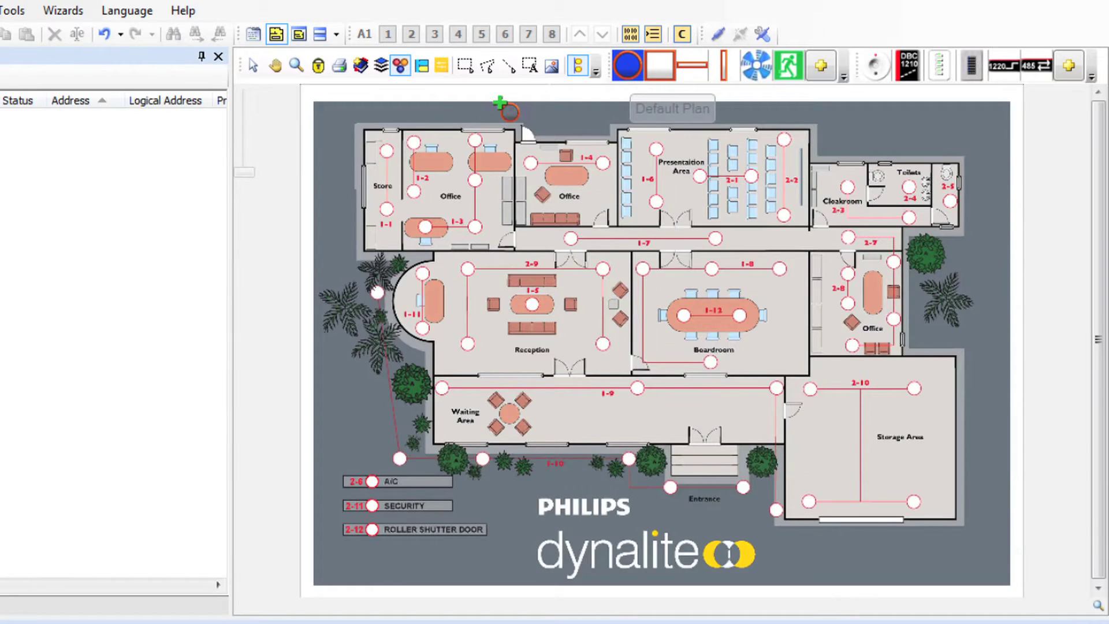
left_click(379, 142)
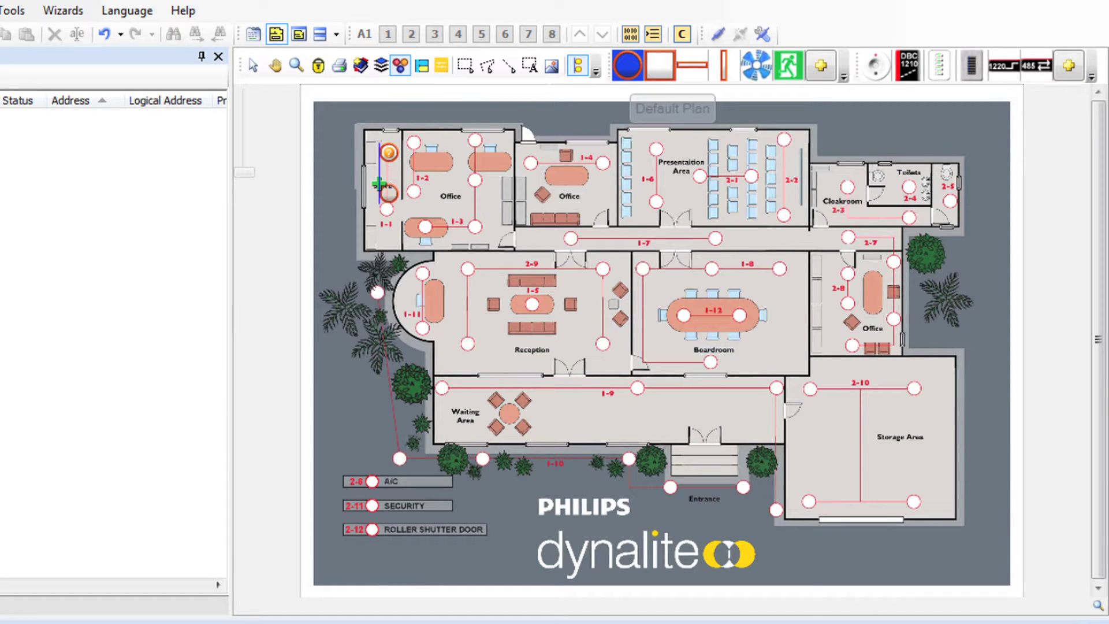
left_click(379, 199)
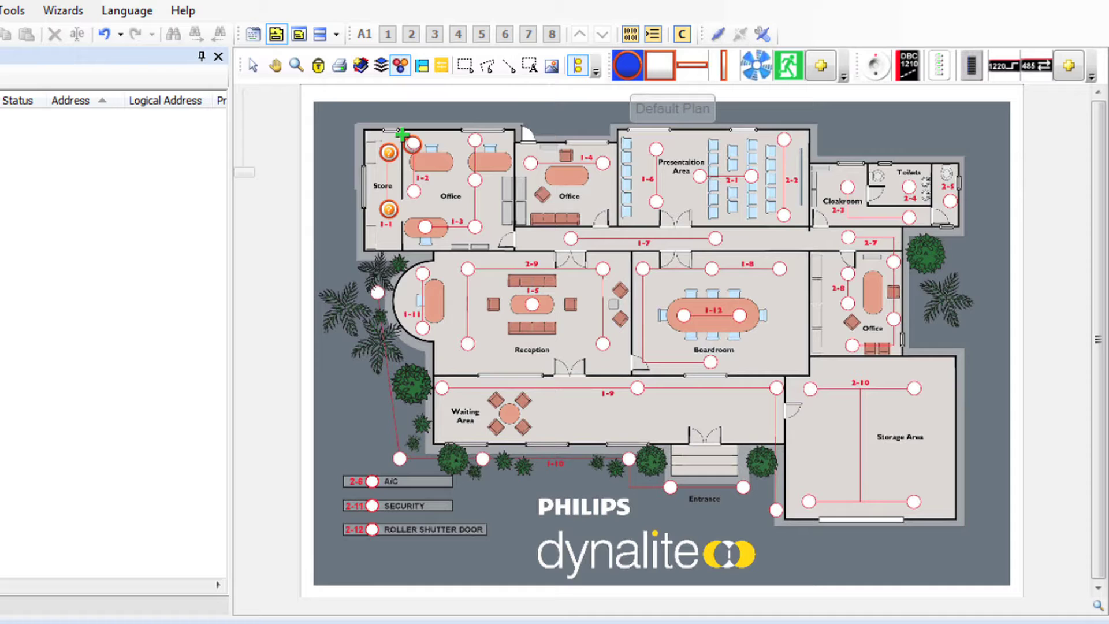
left_click(403, 131)
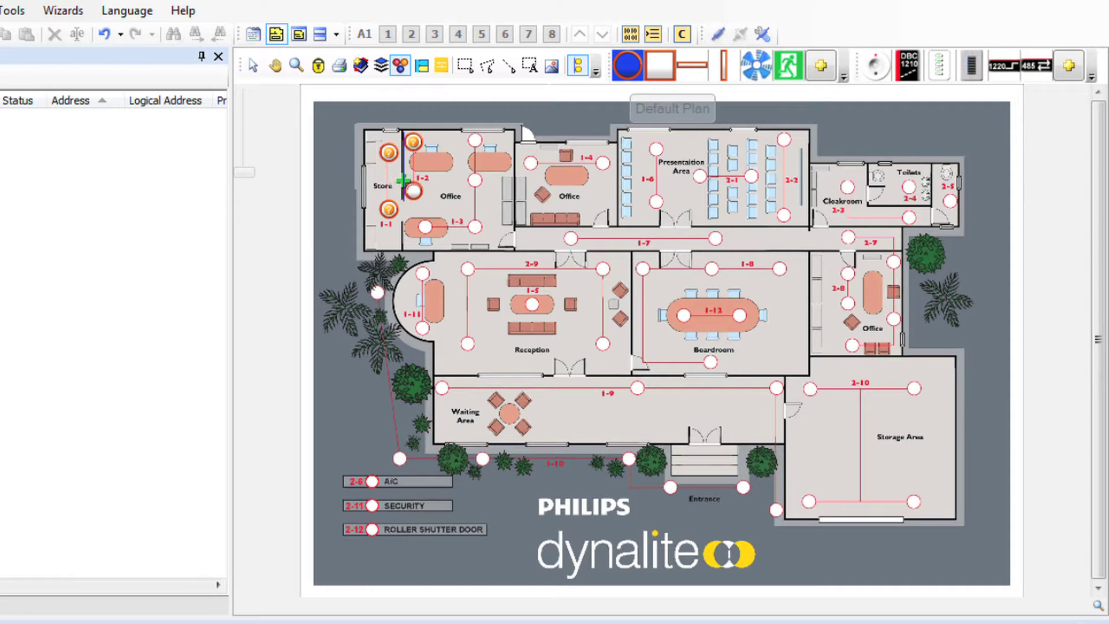
left_click(403, 182)
left_click(464, 132)
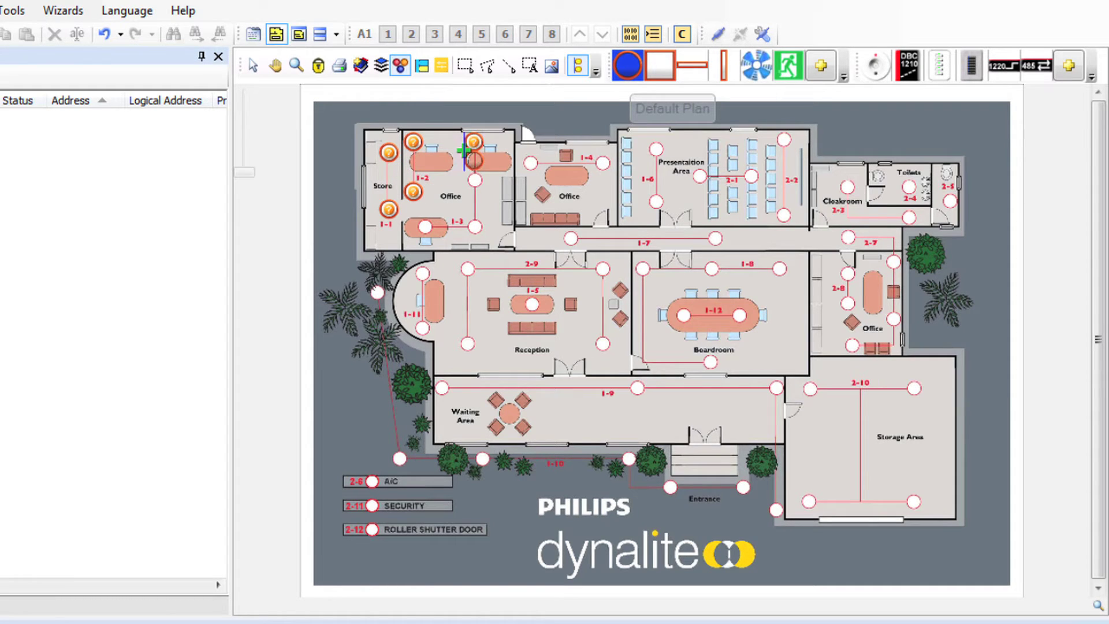
left_click(464, 170)
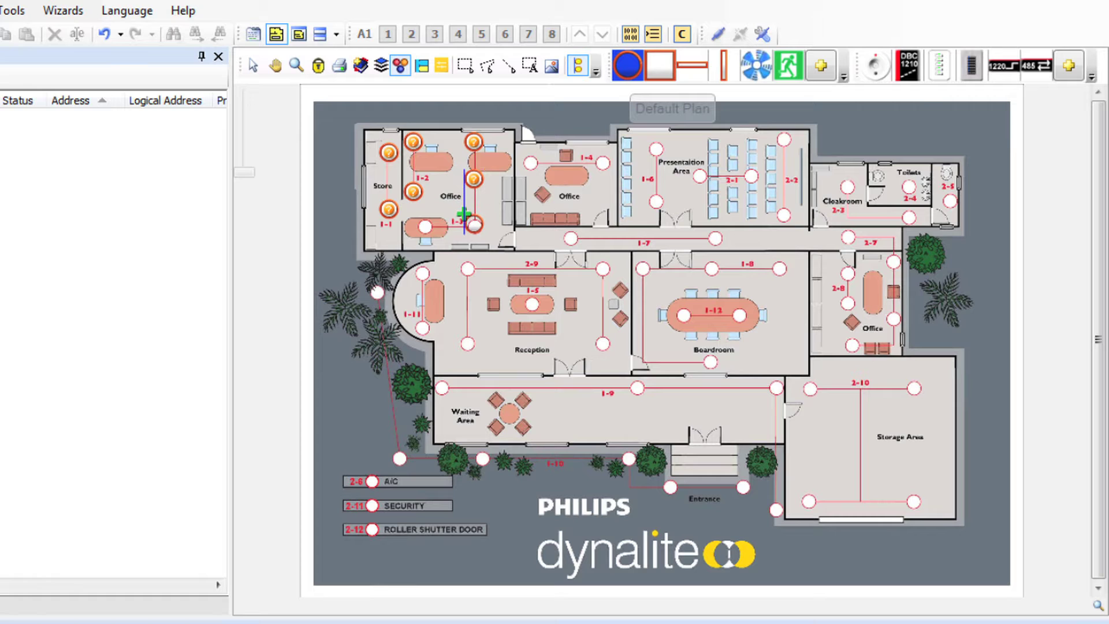
left_click(464, 217)
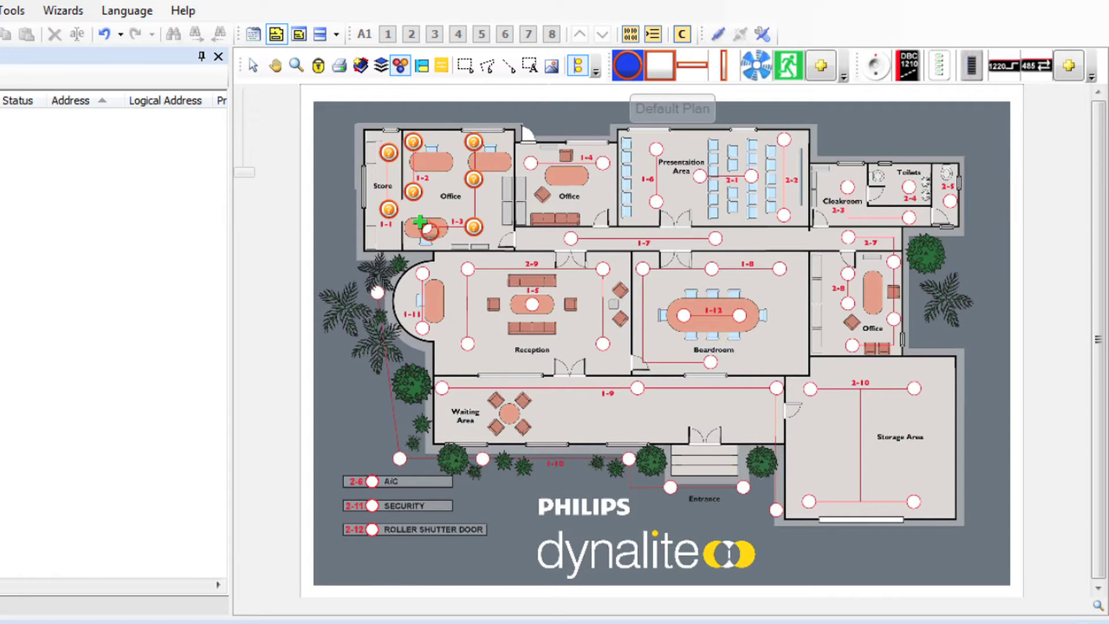
left_click(417, 217)
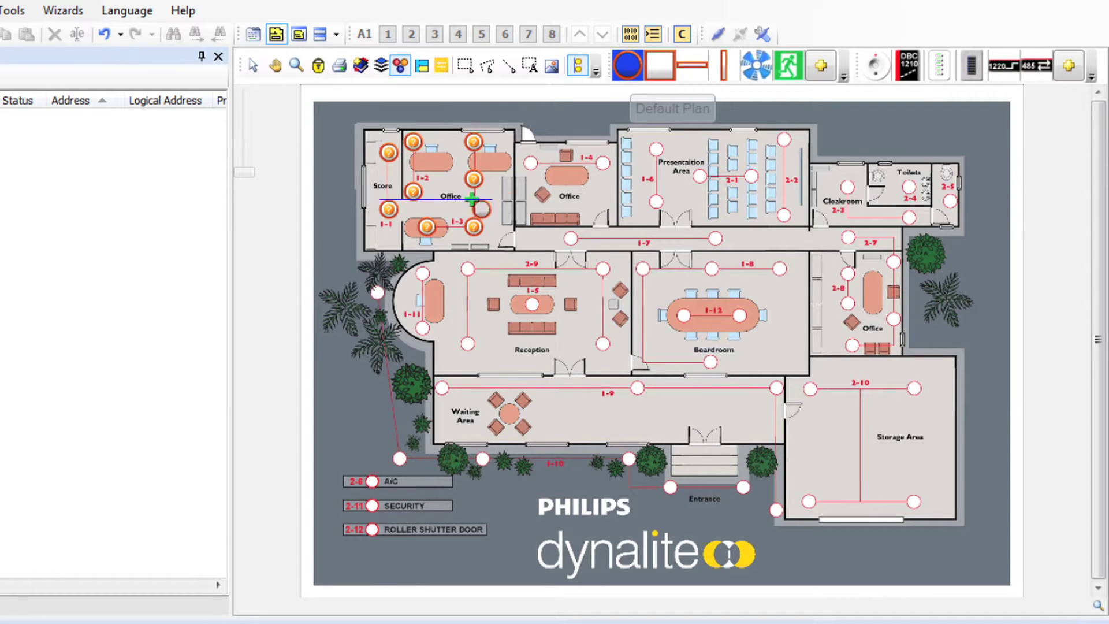
left_click(521, 153)
left_click(591, 153)
Step: Place lamps across the Presentation Area, 2-2, Cloakroom, Toilets, 2-7, right-hand Office and 2-8 points
left_click(646, 143)
left_click(646, 194)
left_click(689, 169)
left_click(742, 169)
left_click(784, 139)
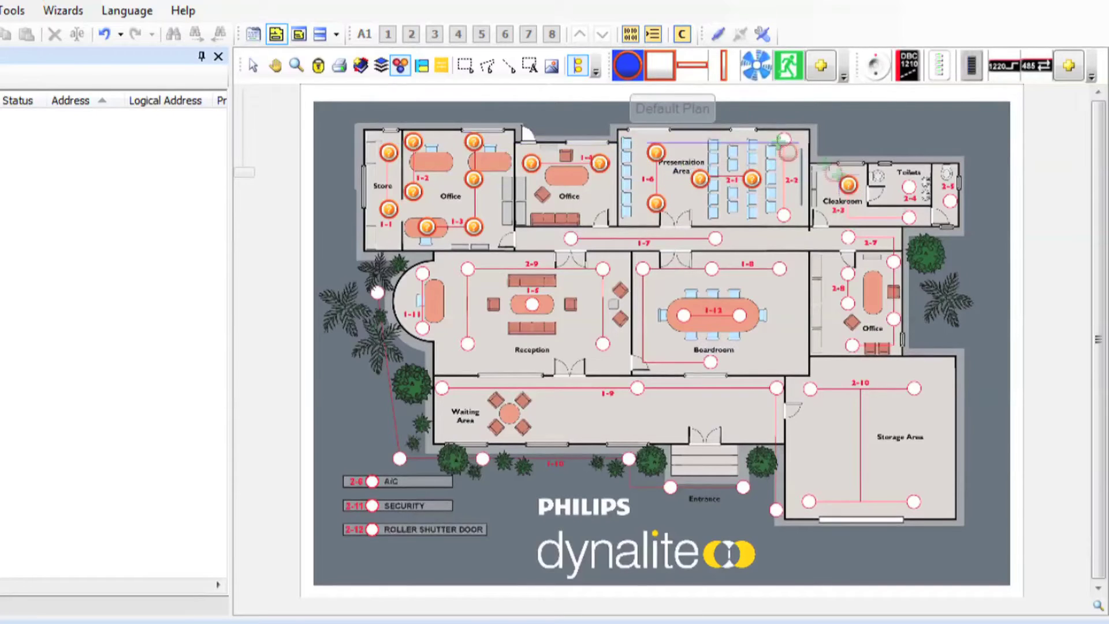
left_click(784, 215)
left_click(848, 188)
left_click(909, 188)
left_click(847, 237)
left_click(895, 262)
left_click(894, 318)
left_click(853, 345)
left_click(848, 272)
left_click(780, 269)
Step: Place lamps on the Boardroom 1-8, Reception, 1-11, 1-9 corridor, Entrance and 1-10 points
left_click(711, 269)
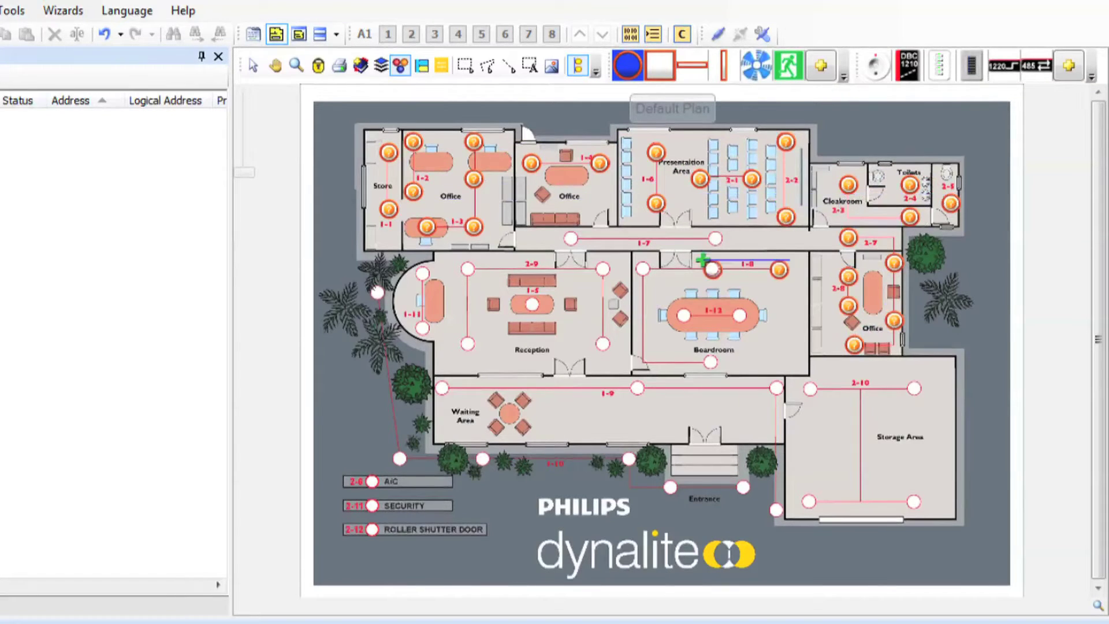
left_click(643, 269)
left_click(710, 362)
left_click(603, 269)
left_click(602, 344)
left_click(467, 269)
left_click(422, 273)
left_click(423, 328)
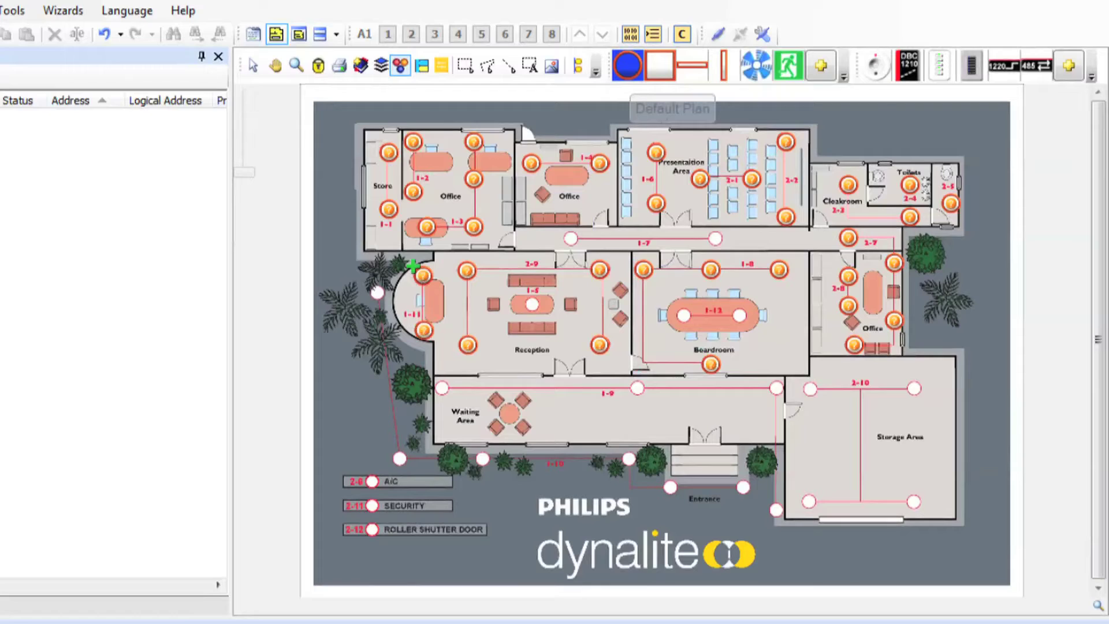
left_click(442, 388)
left_click(637, 388)
left_click(776, 509)
left_click(670, 488)
left_click(629, 458)
left_click(399, 458)
left_click(377, 293)
Step: Place lamps on the A/C, SECURITY, ROLLER SHUTTER DOOR, 2-10 Storage, 1-12 and 1-7 points
left_click(371, 481)
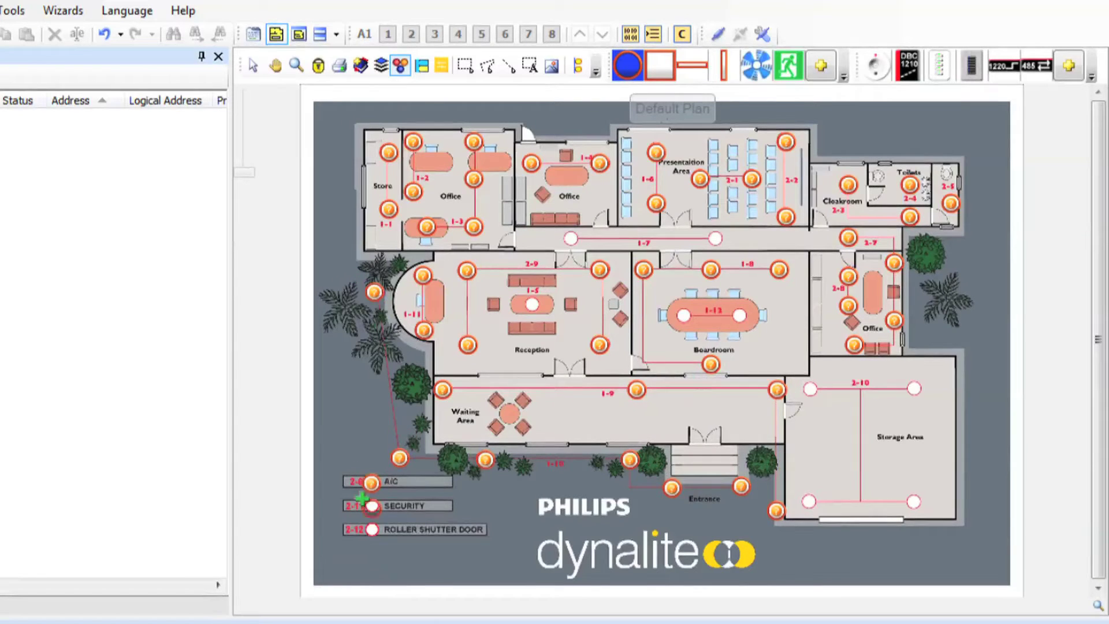
left_click(372, 529)
left_click(809, 502)
left_click(914, 388)
left_click(914, 501)
left_click(740, 315)
left_click(715, 238)
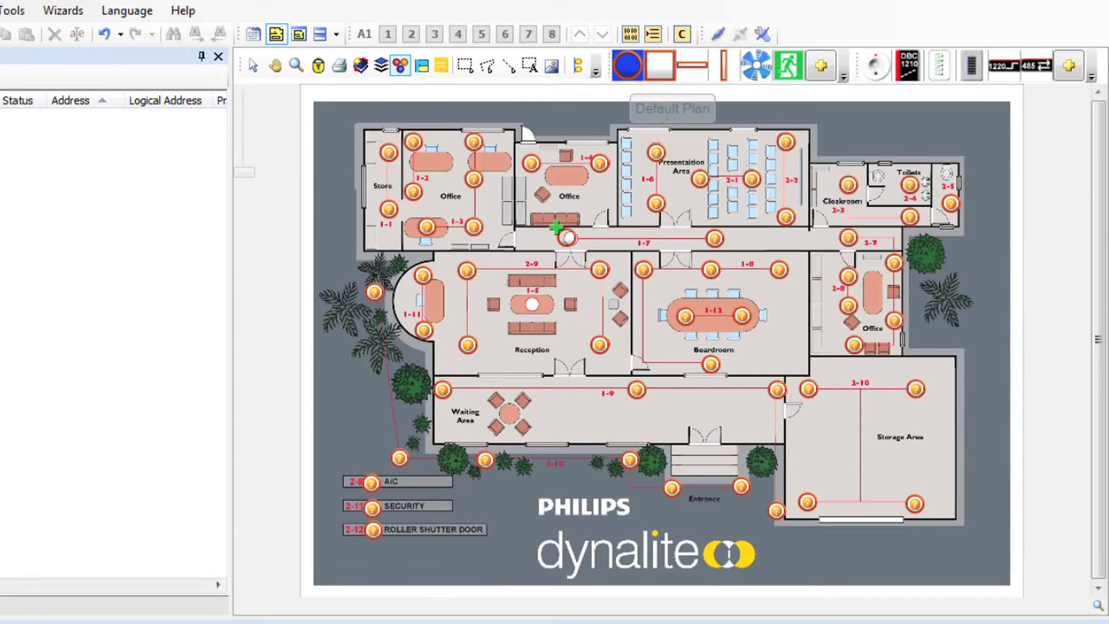
left_click(572, 238)
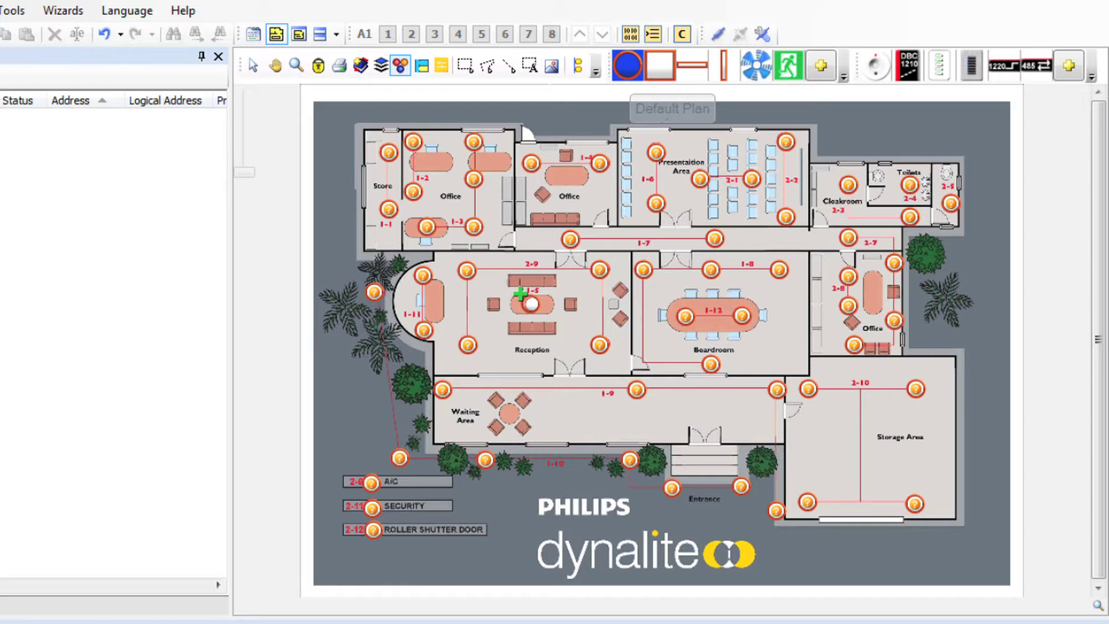
Step: Place the final lamp at the Reception 1-5 centre and enable curved fixture-group lines
left_click(531, 304)
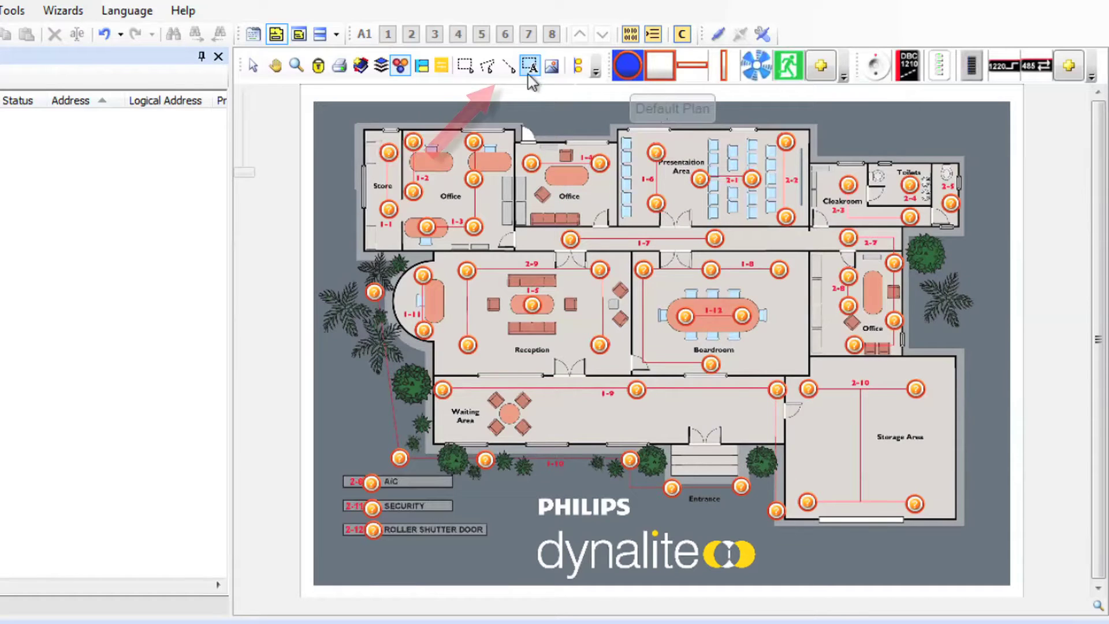
left_click(511, 68)
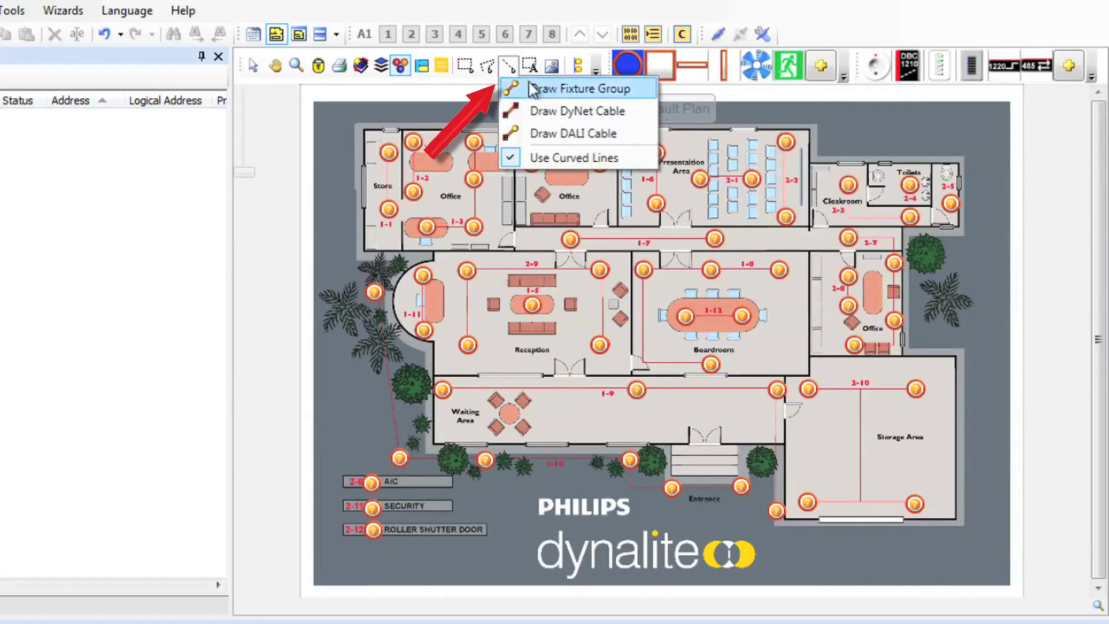
left_click(590, 92)
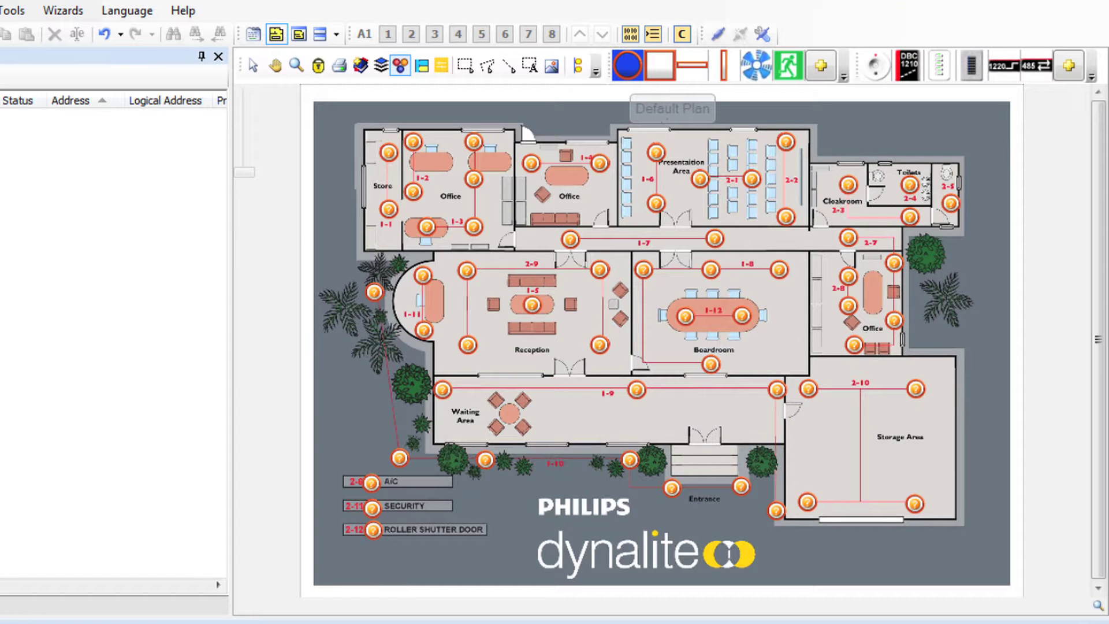
left_click(506, 68)
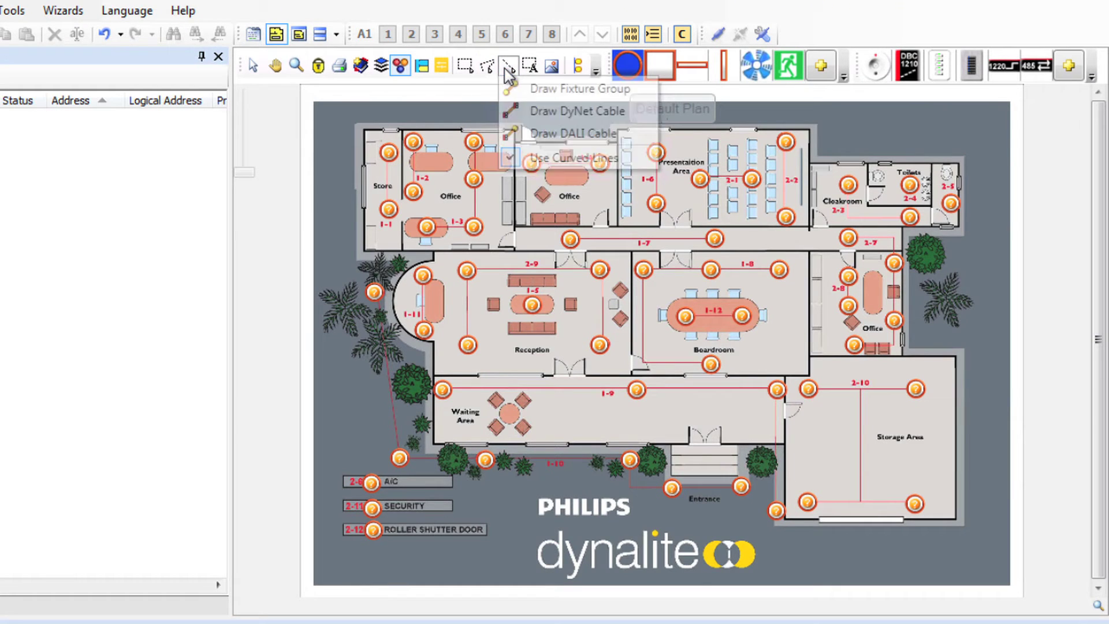
left_click(550, 156)
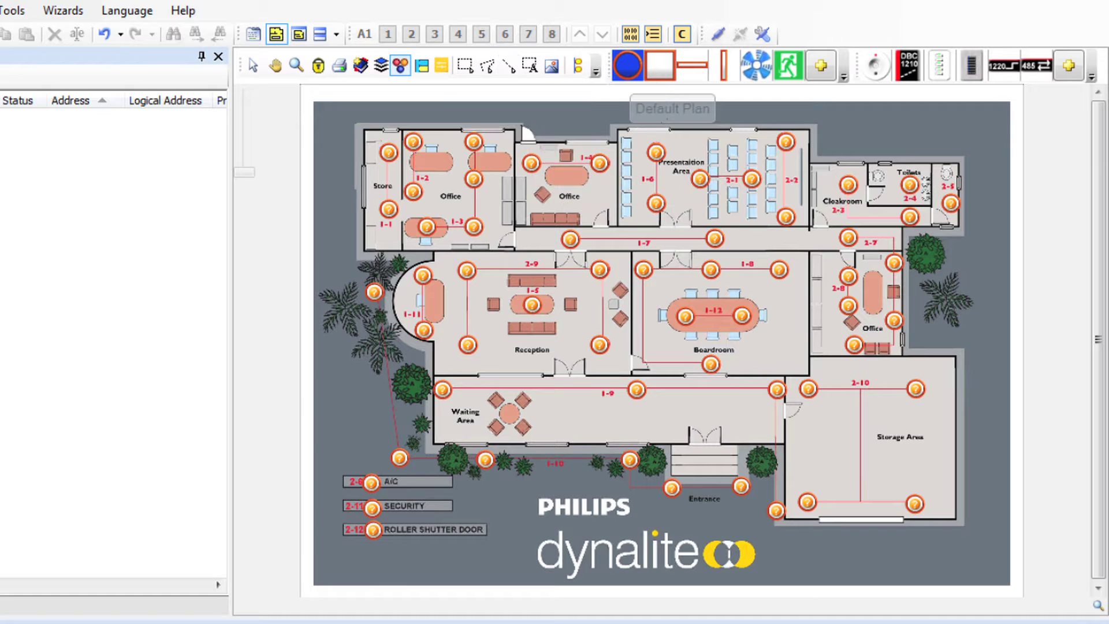
Step: Link fixture groups for the Store, Office 1-2 and 1-3, 1-4, 1-6, 2-2, and 2-3 to 2-7 lamps
left_click(389, 152)
left_click_drag(389, 152, 389, 209)
left_click_drag(413, 142, 414, 191)
left_click_drag(474, 227, 427, 227)
left_click_drag(532, 163, 601, 163)
left_click_drag(656, 153, 752, 179)
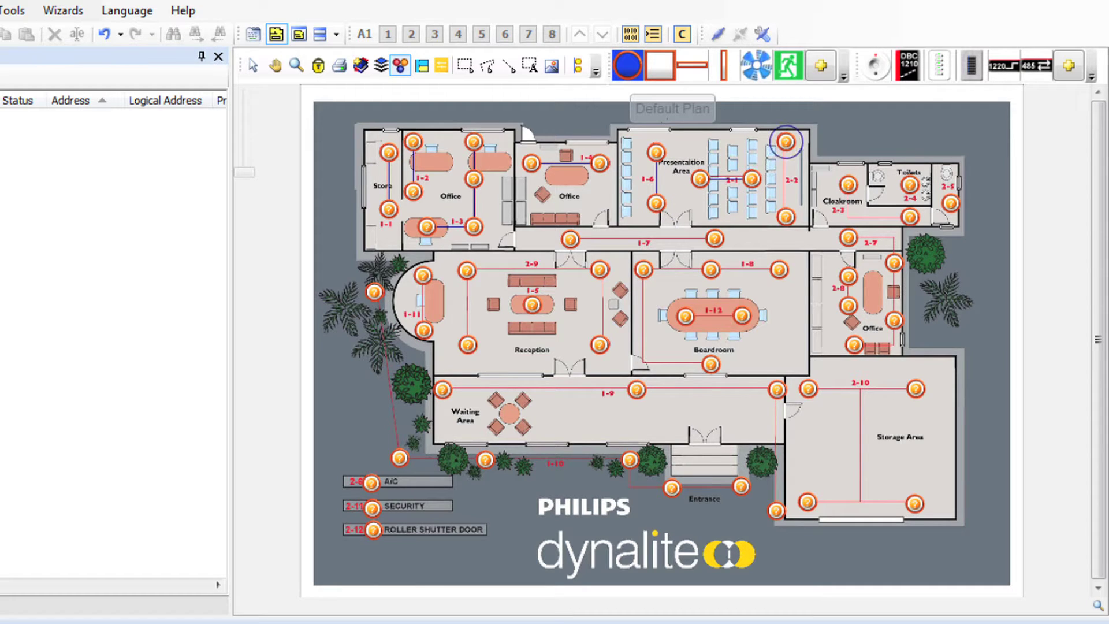
left_click_drag(786, 142, 787, 216)
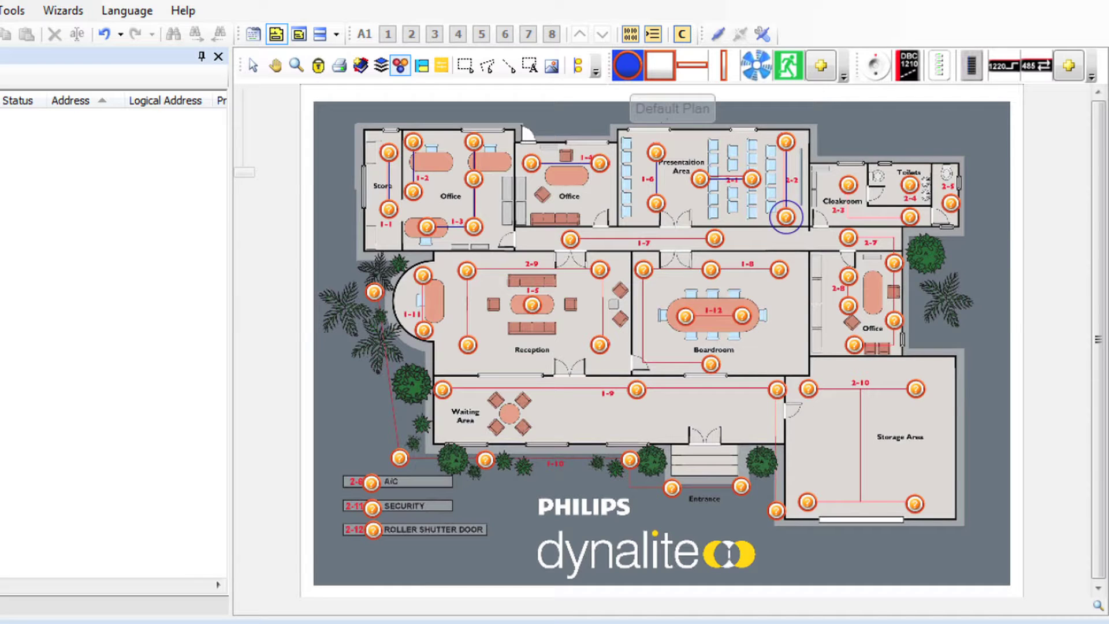
mouse_move(890, 191)
left_mouse_down()
mouse_move(866, 217)
mouse_move(849, 213)
mouse_move(850, 243)
mouse_move(894, 321)
mouse_move(855, 345)
mouse_move(848, 277)
mouse_move(711, 270)
mouse_move(643, 363)
mouse_move(711, 364)
mouse_move(742, 316)
mouse_move(599, 345)
mouse_move(467, 269)
mouse_move(423, 276)
mouse_move(400, 458)
mouse_move(630, 459)
mouse_move(672, 488)
mouse_move(777, 510)
mouse_move(777, 389)
mouse_move(443, 390)
mouse_move(916, 389)
mouse_move(808, 502)
mouse_move(915, 503)
left_mouse_up()
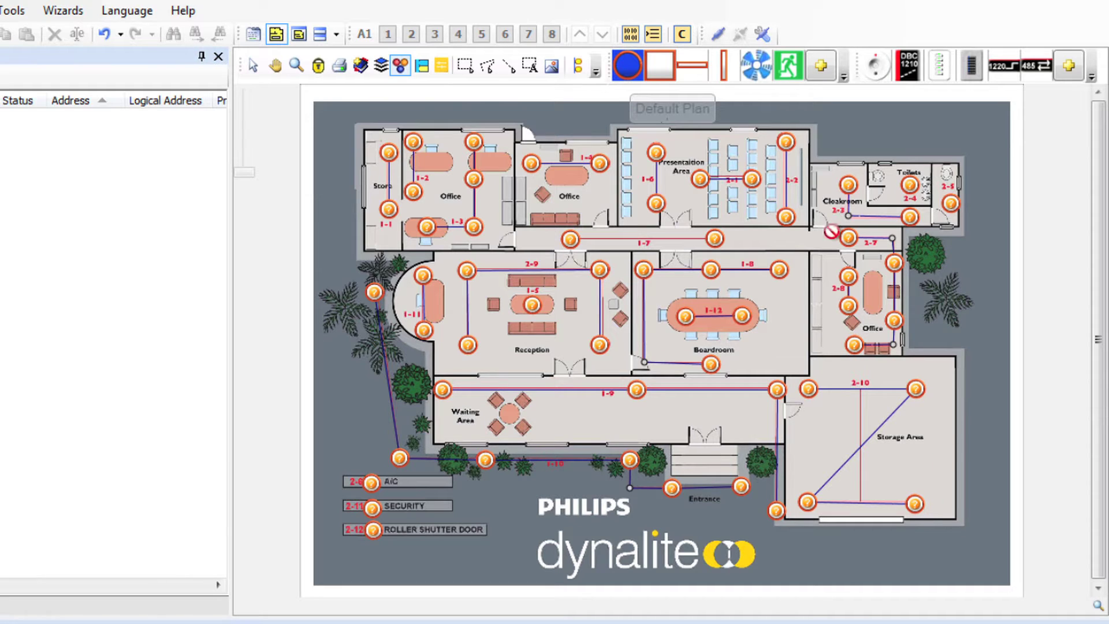
Step: Draw a rectangular area over the Store room and name it Store
left_click(255, 65)
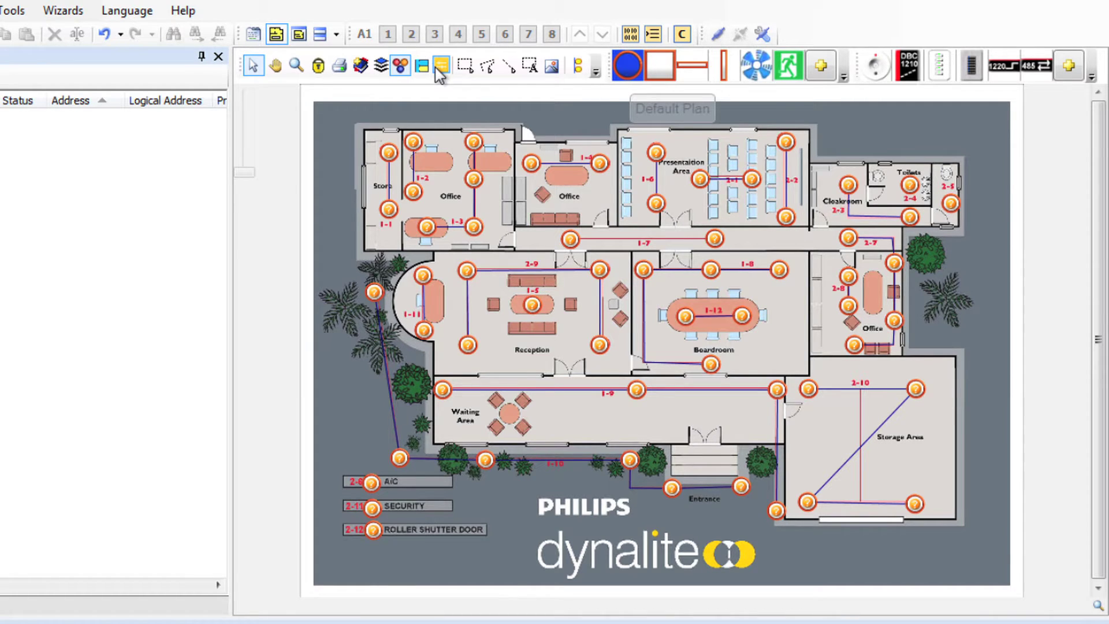
left_click(469, 72)
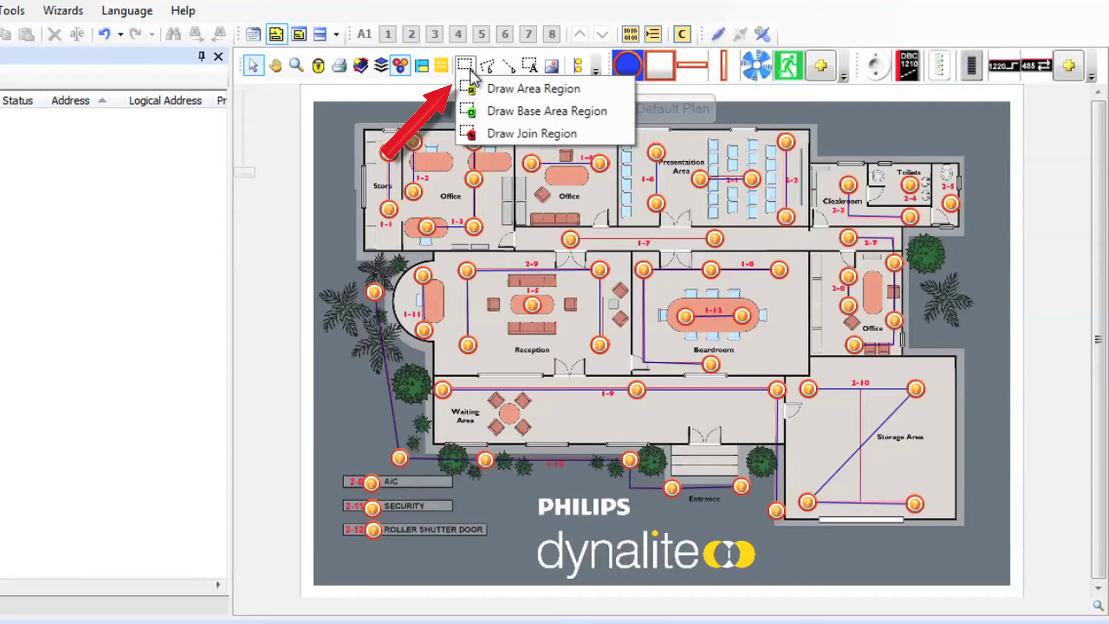
left_click(491, 88)
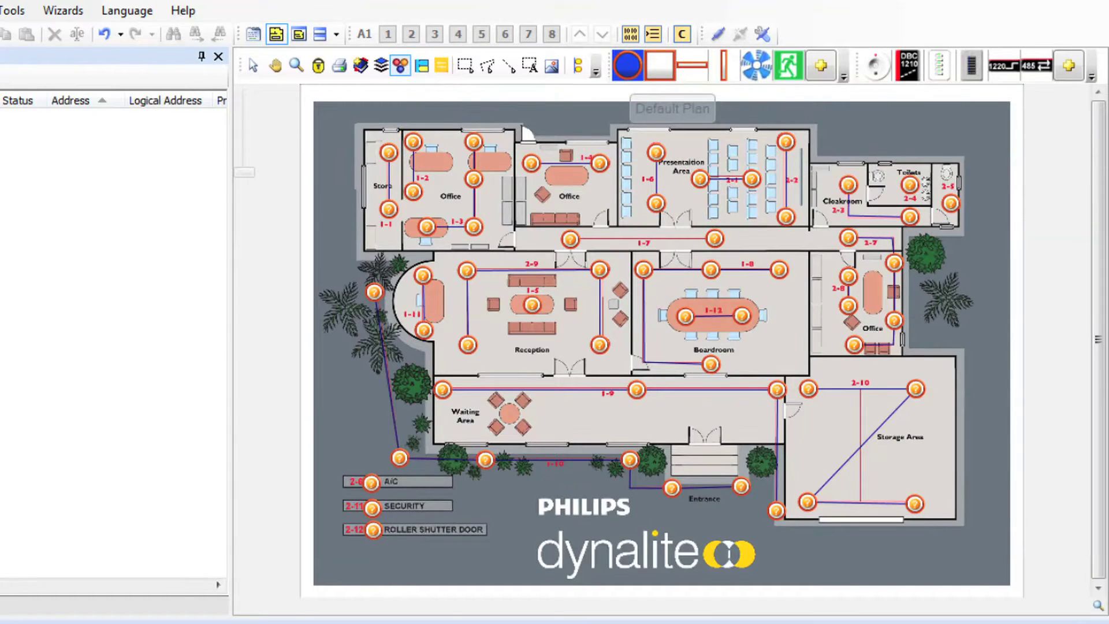
left_click_drag(365, 128, 405, 252)
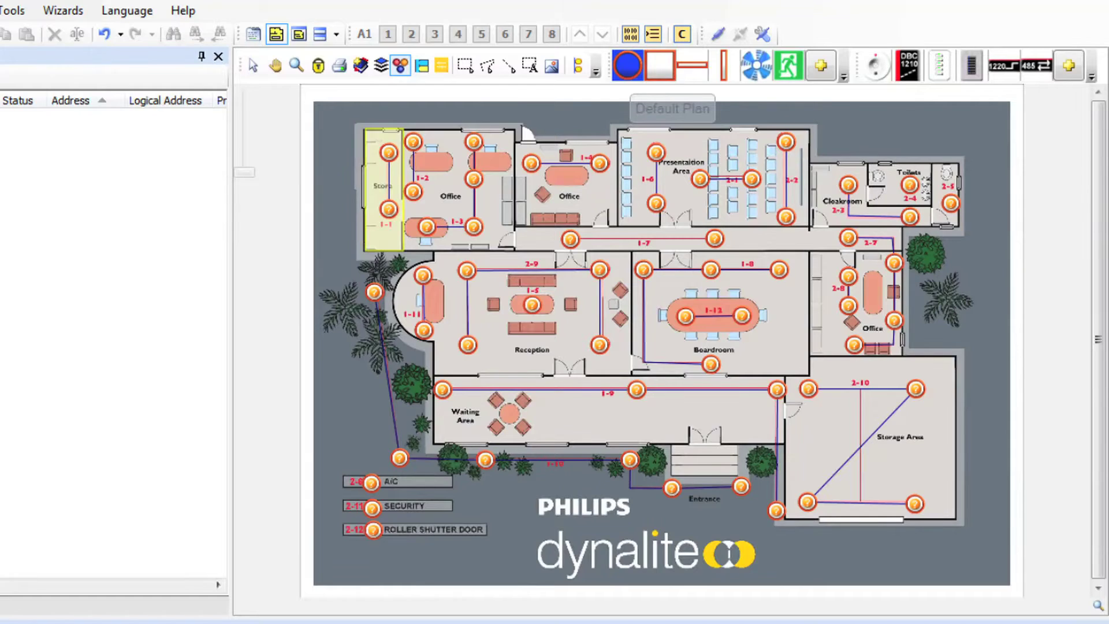
type("Store")
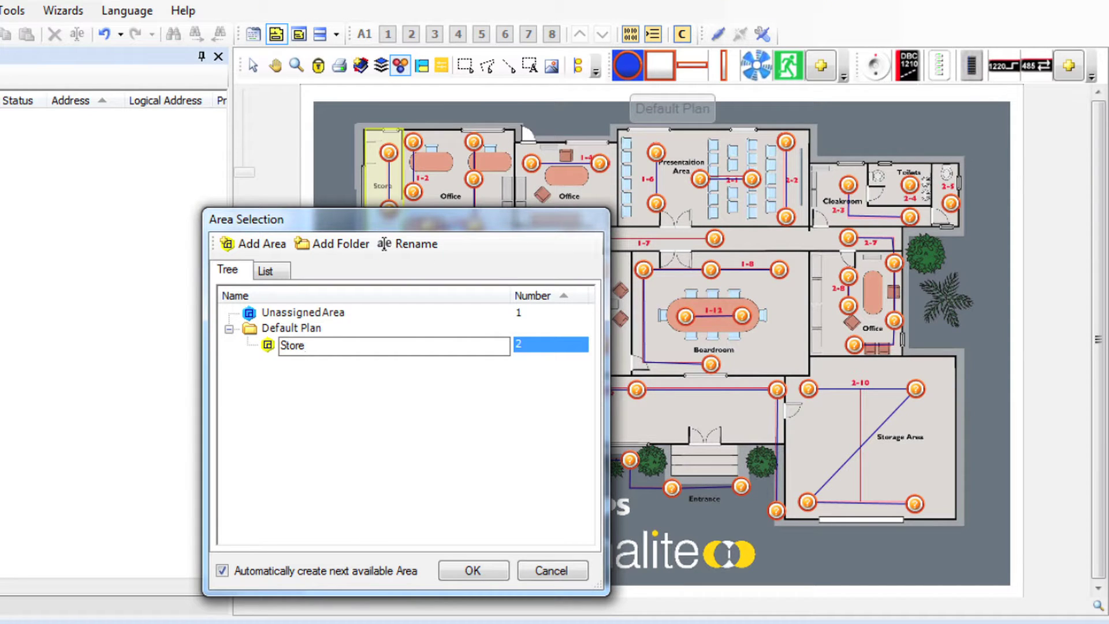
key("Return")
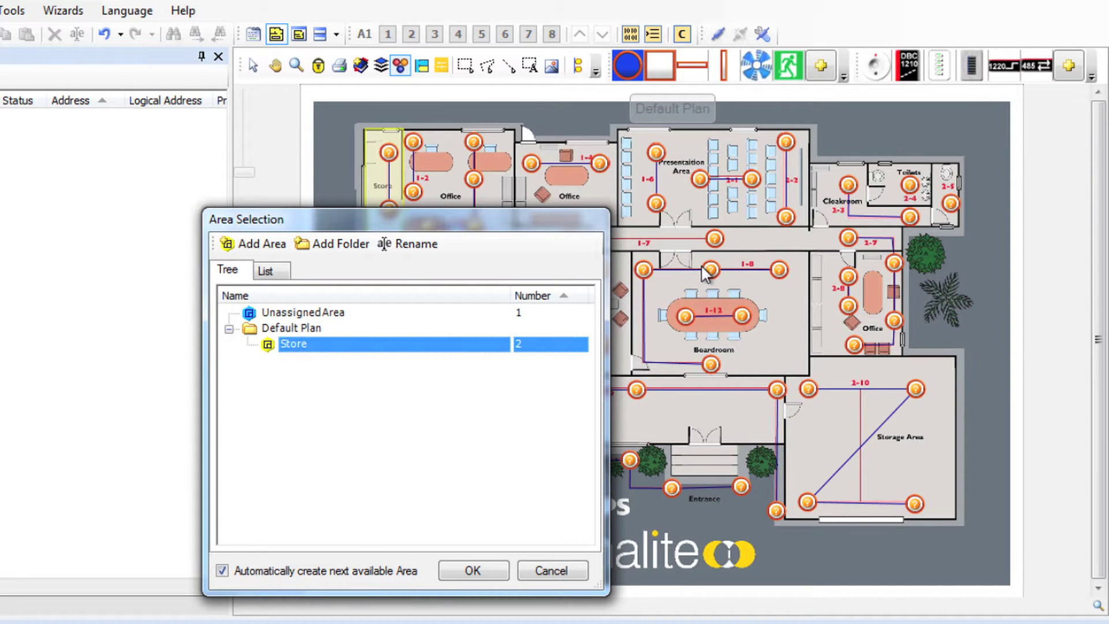
key("Return")
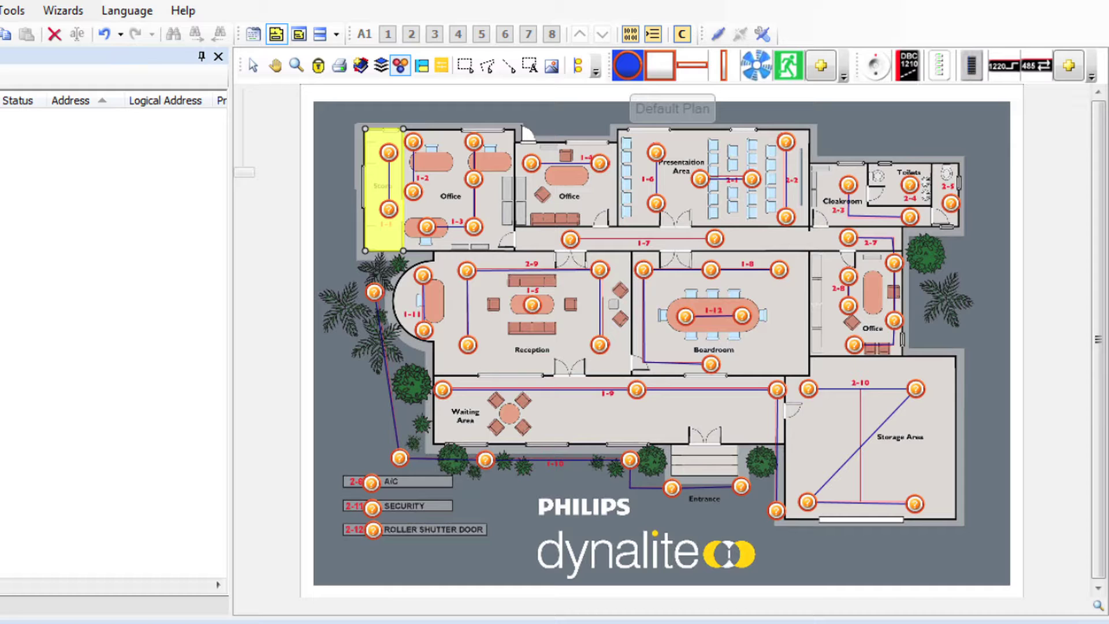
Step: Draw rectangular areas named Office, Office 2 and Presentation Area over those rooms
left_click_drag(403, 129, 515, 250)
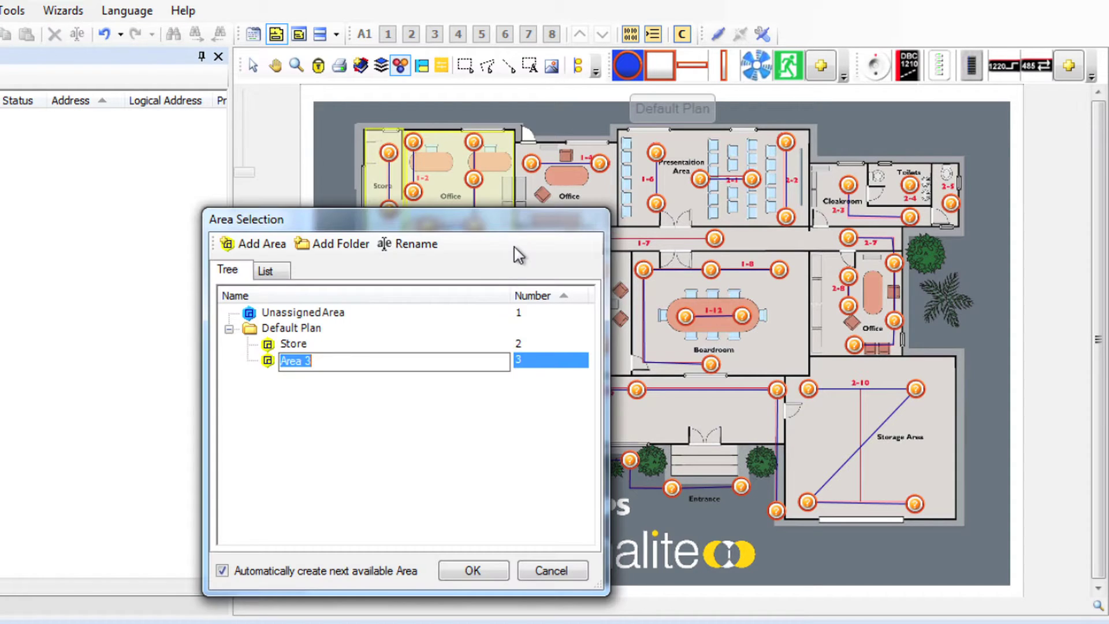
type("Office")
left_click(486, 575)
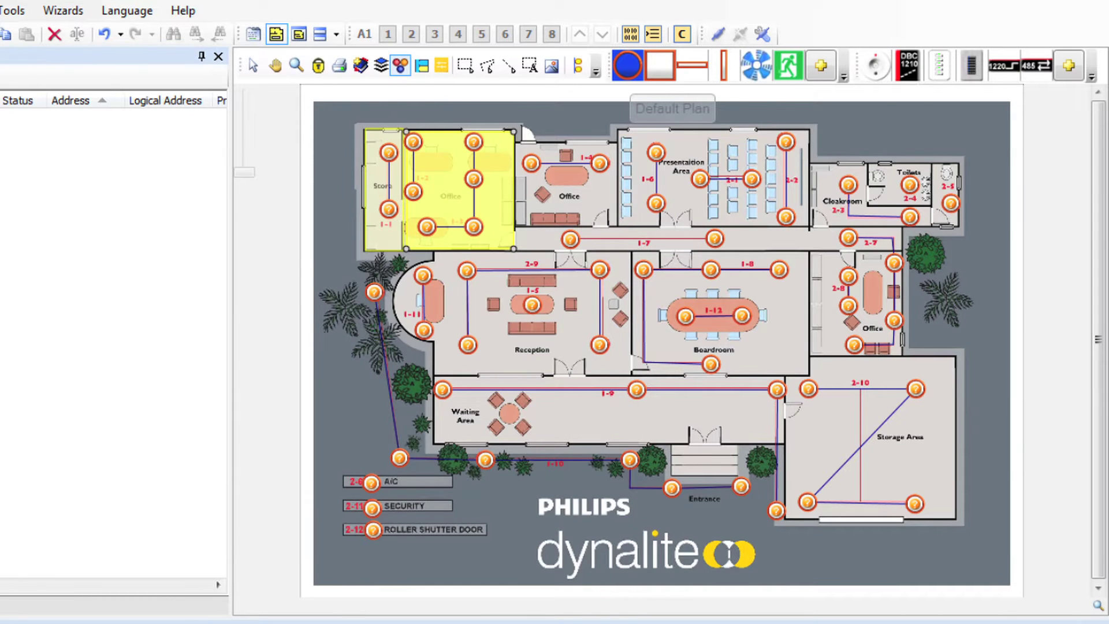
left_click_drag(516, 142, 617, 227)
type("Office 2")
key("Return")
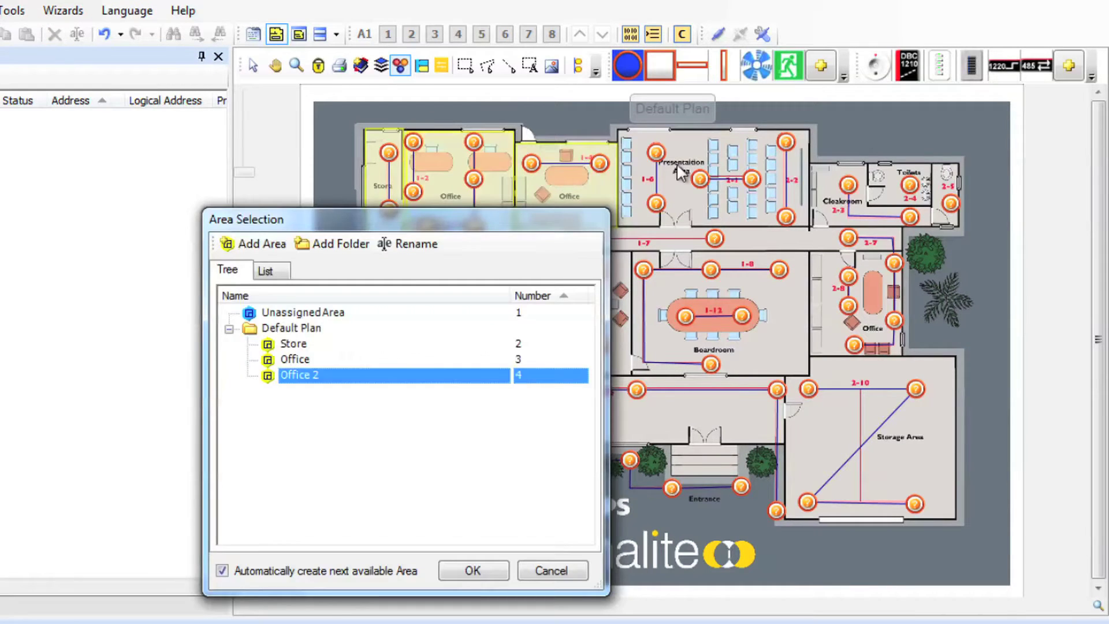
key("Return")
left_click_drag(619, 128, 809, 228)
type("Presentation Area")
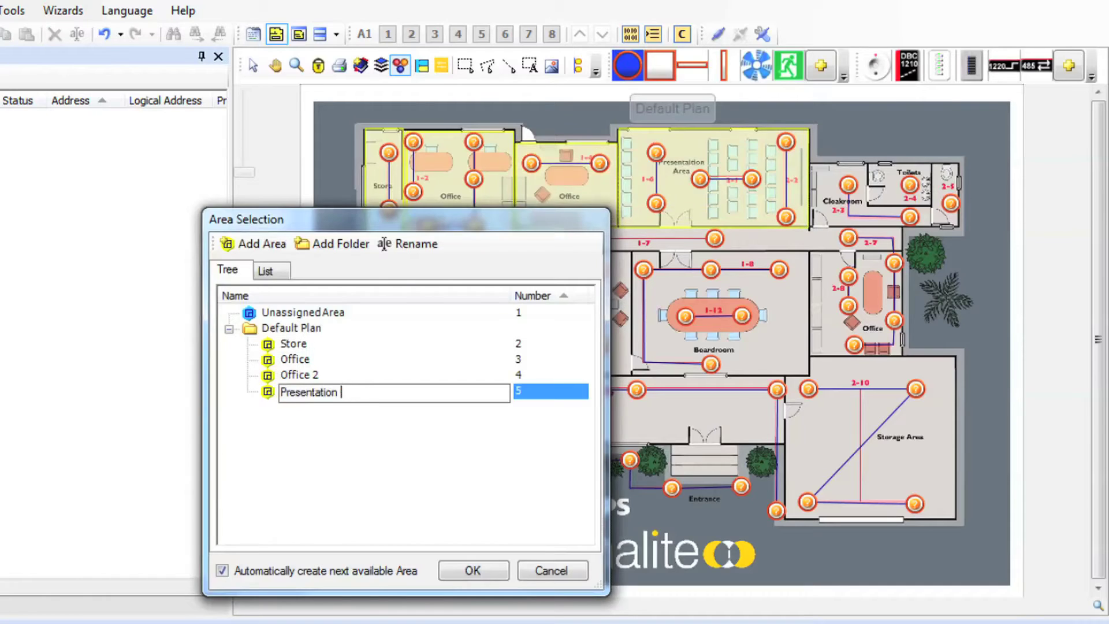
key("Return")
key("Return")
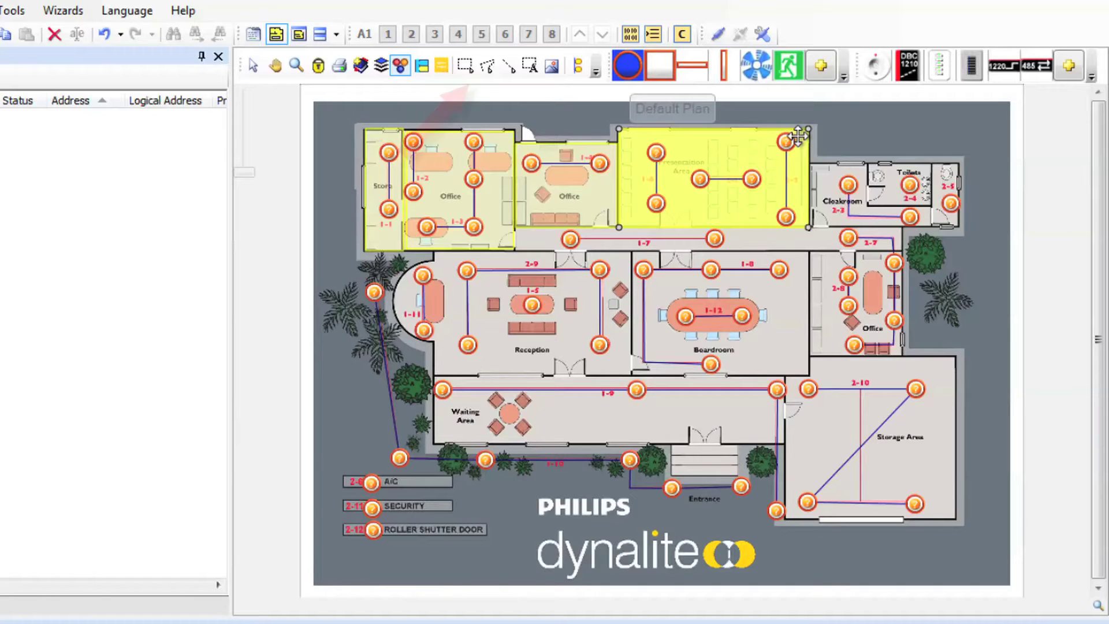
Step: Outline the Cloakroom as a polygon area and rename it from Area 6 to Cloakroom
left_click(486, 68)
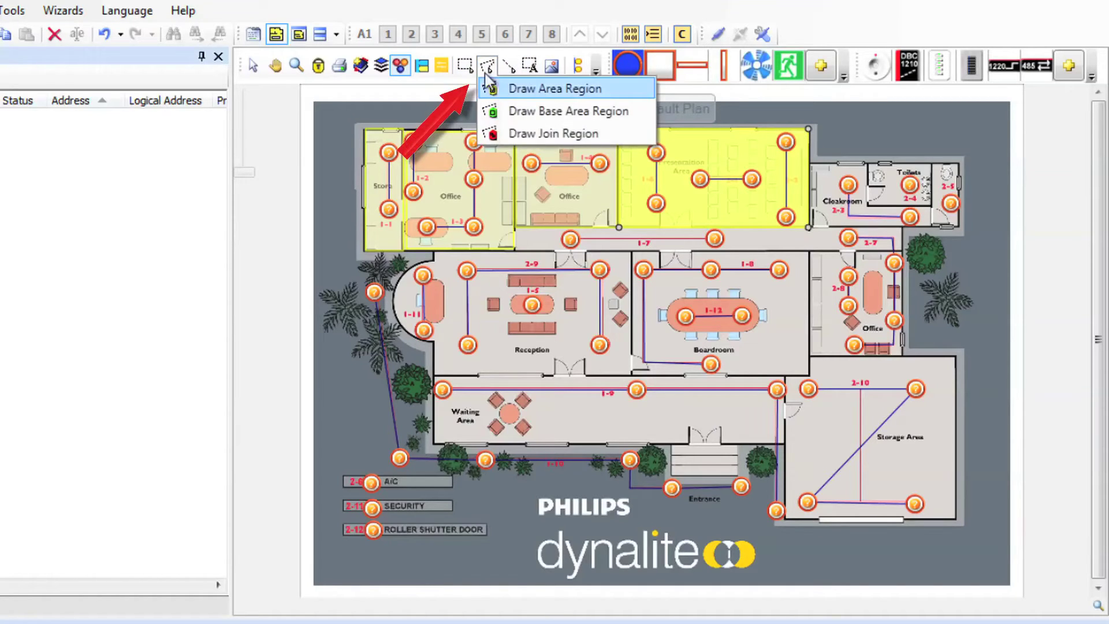
left_click(523, 88)
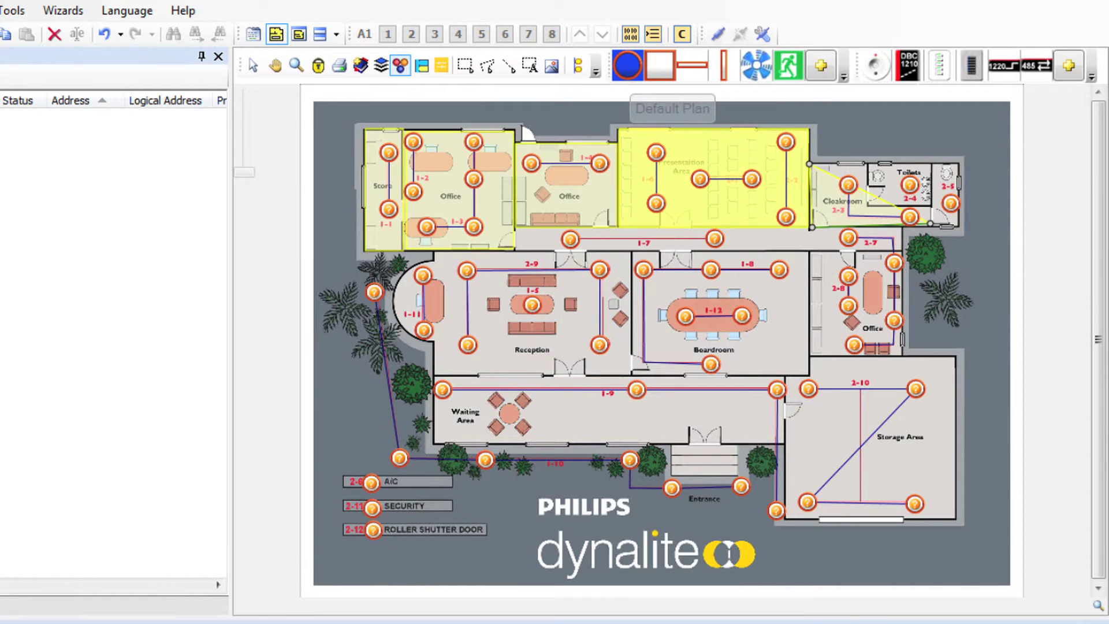
left_click(930, 226)
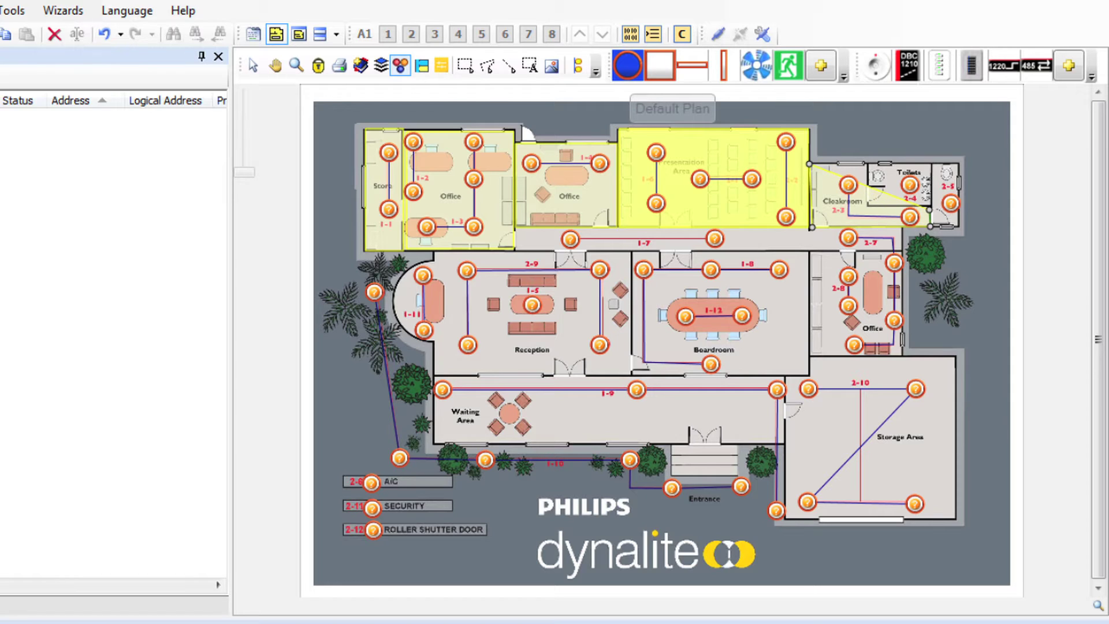
left_click(930, 206)
left_click(870, 206)
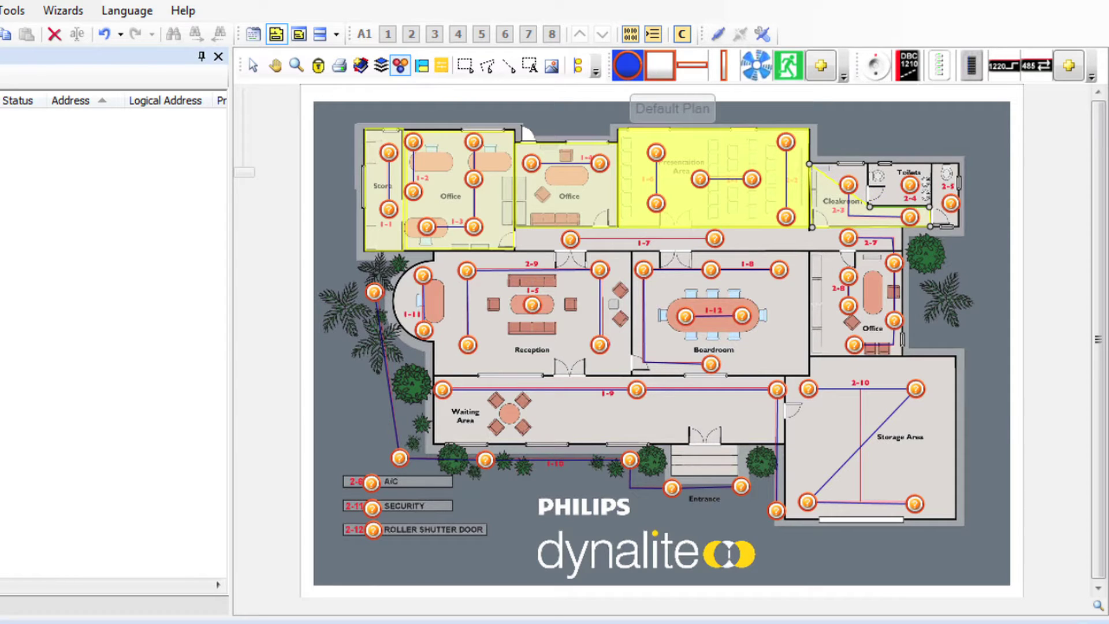
left_click(869, 163)
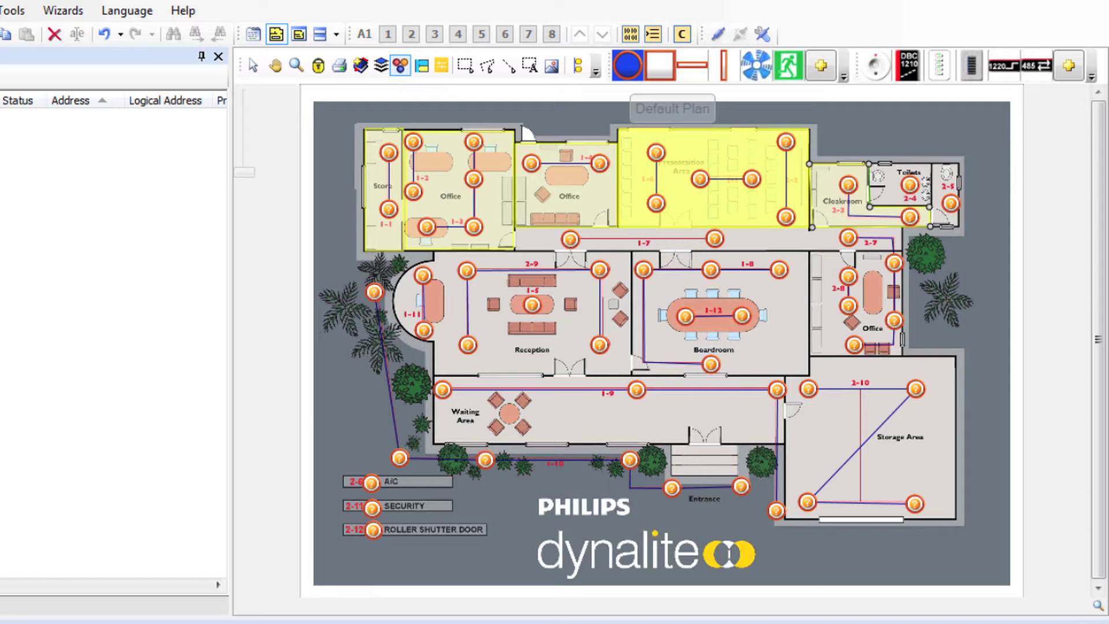
left_click(810, 163)
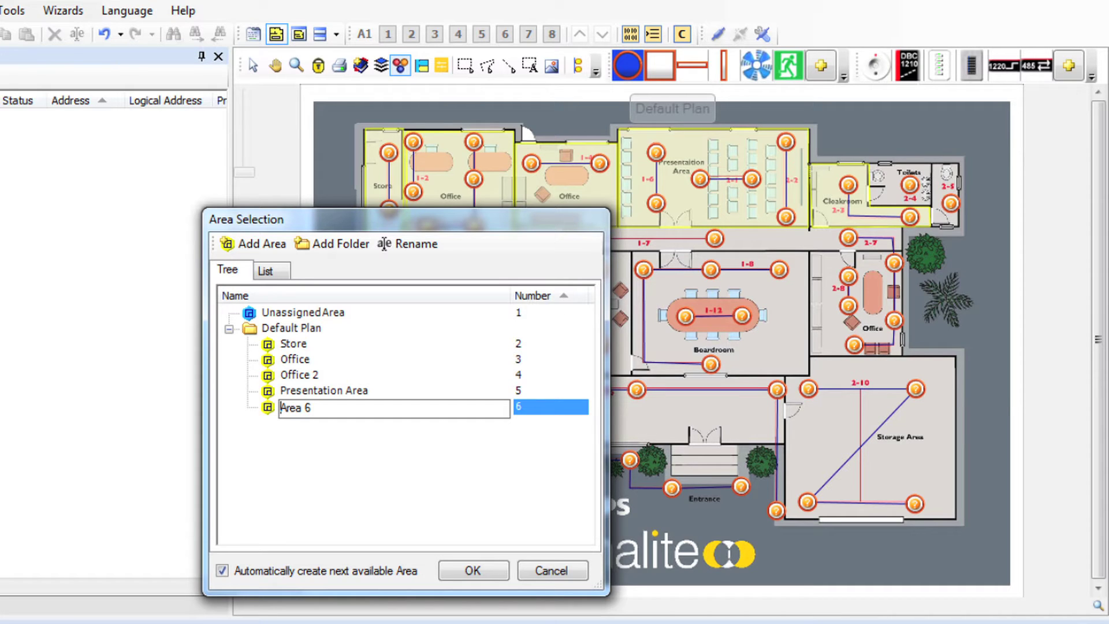
left_click_drag(312, 408, 291, 408)
key("ctrl+a")
type("Cloakroom")
key("Return")
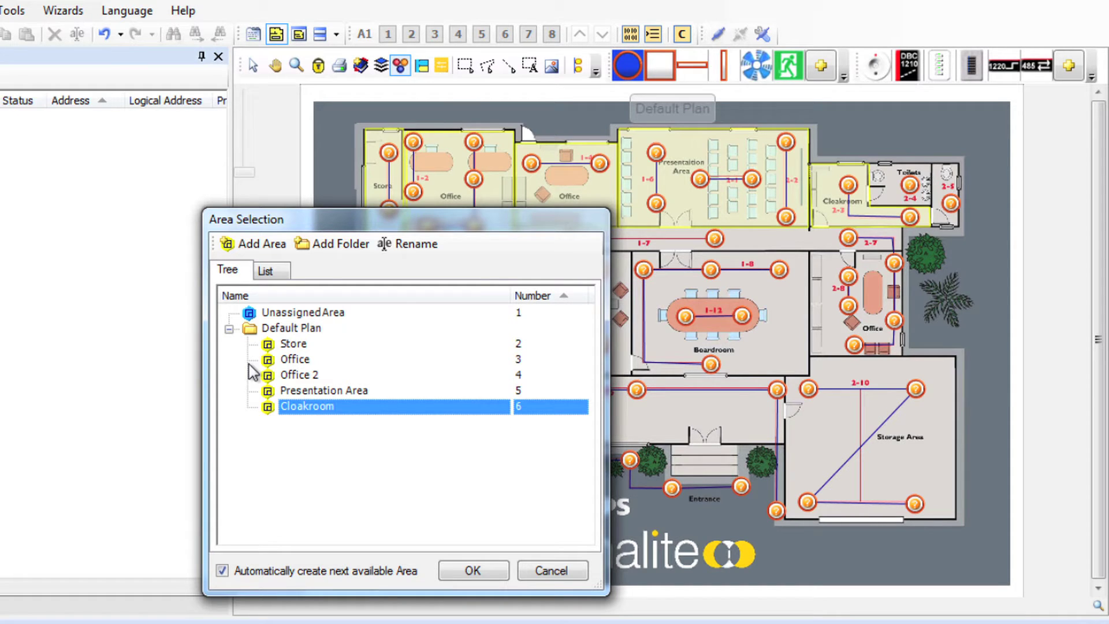
left_click(472, 570)
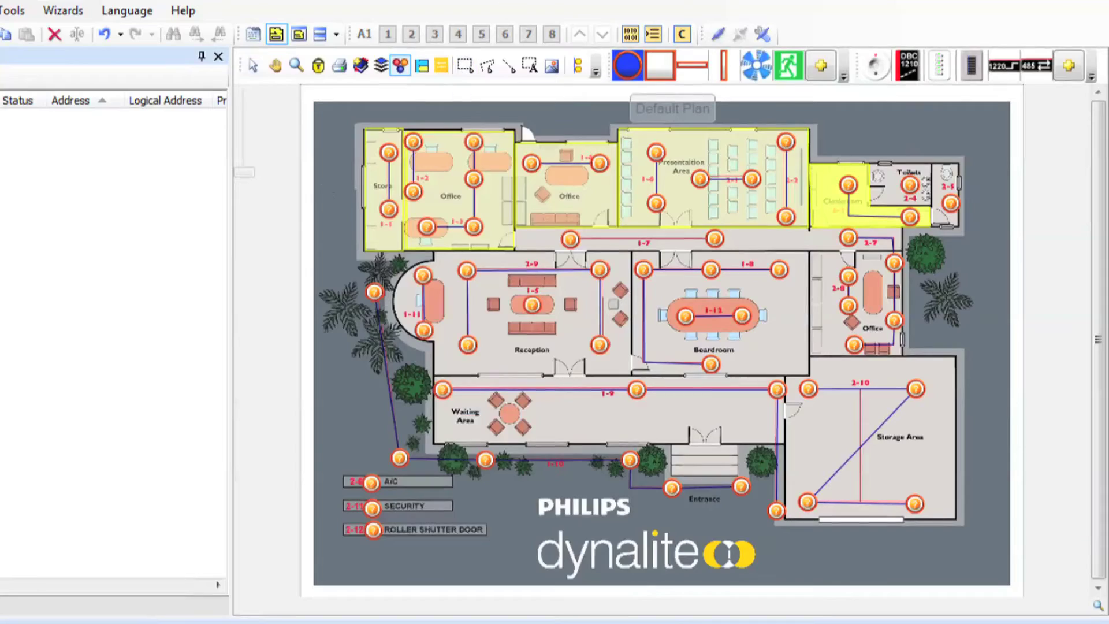
Step: Create the Toilets area and outline the Boardroom as another area
left_click(901, 185)
type("Toilets")
key("Return")
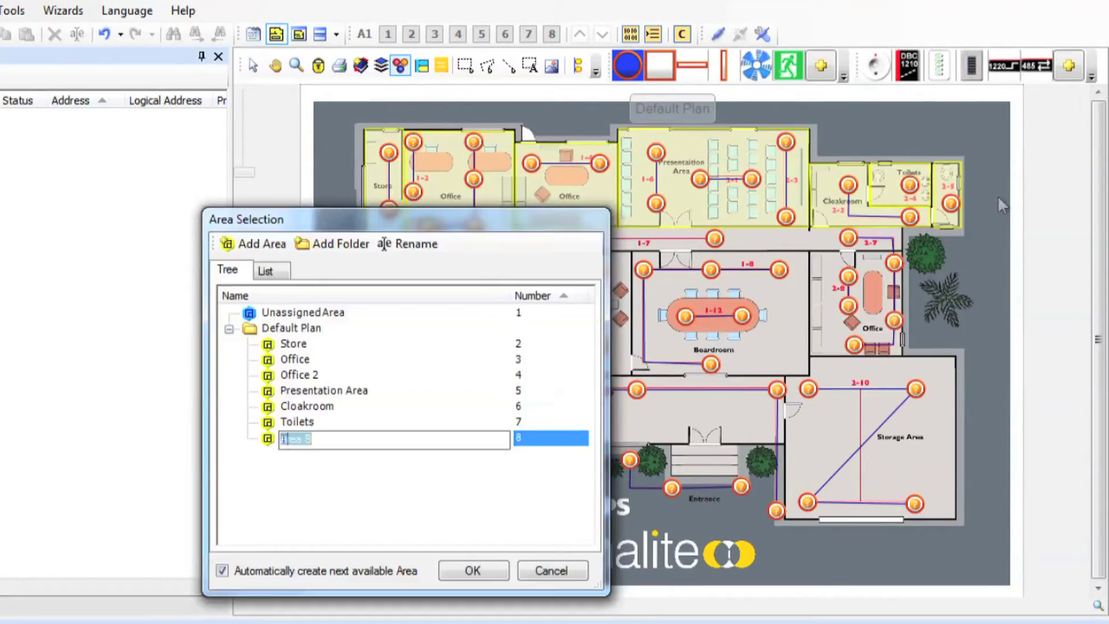
left_click(470, 570)
left_click(466, 66)
left_click(543, 110)
left_click(714, 323)
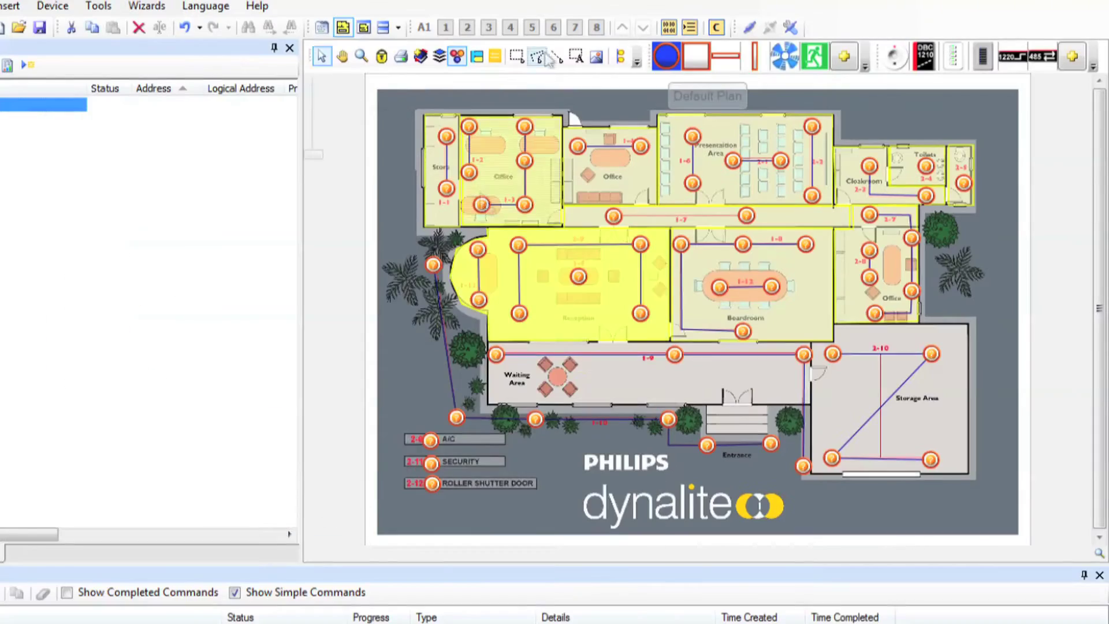
key("Return")
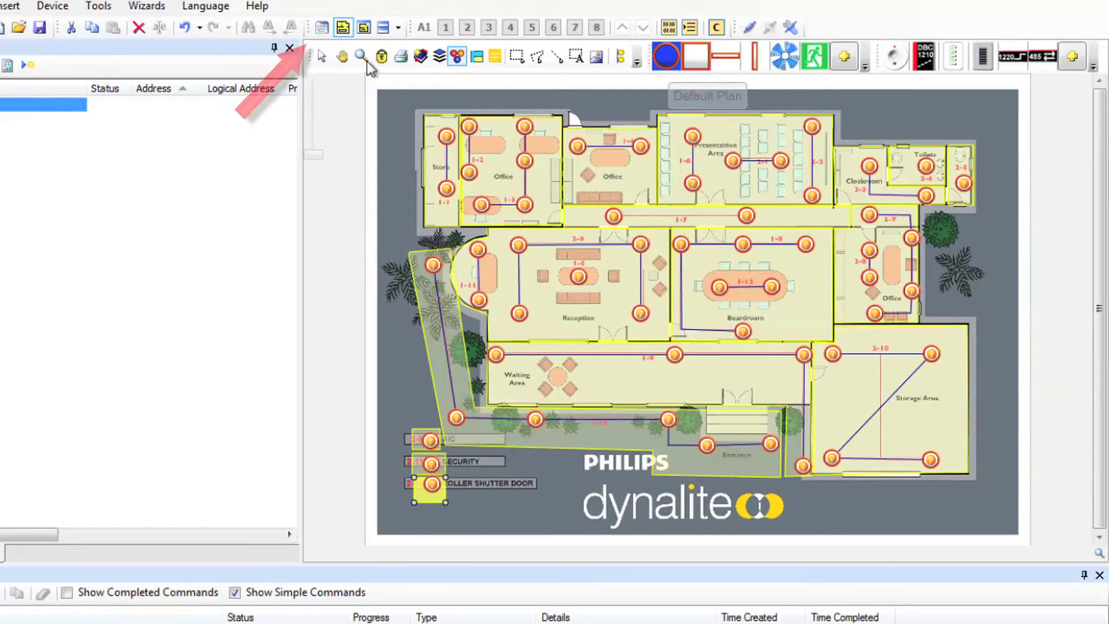
Step: Connect UntitledJob1 via serial port COM3 (DyNet detected) at 9600 baud and show the network log
left_click(322, 28)
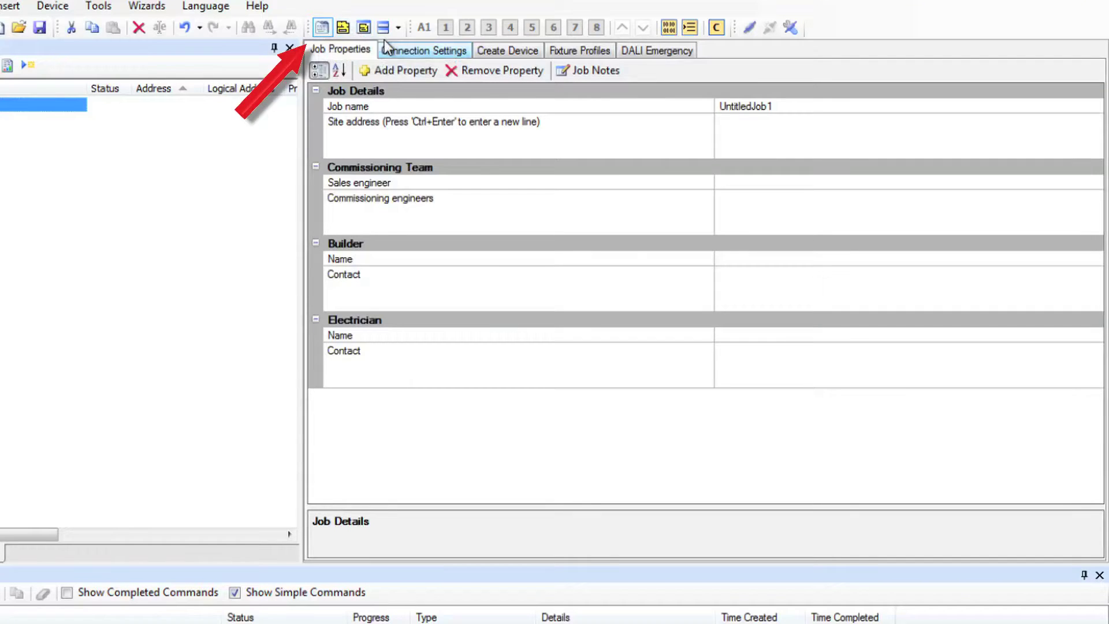
left_click(405, 50)
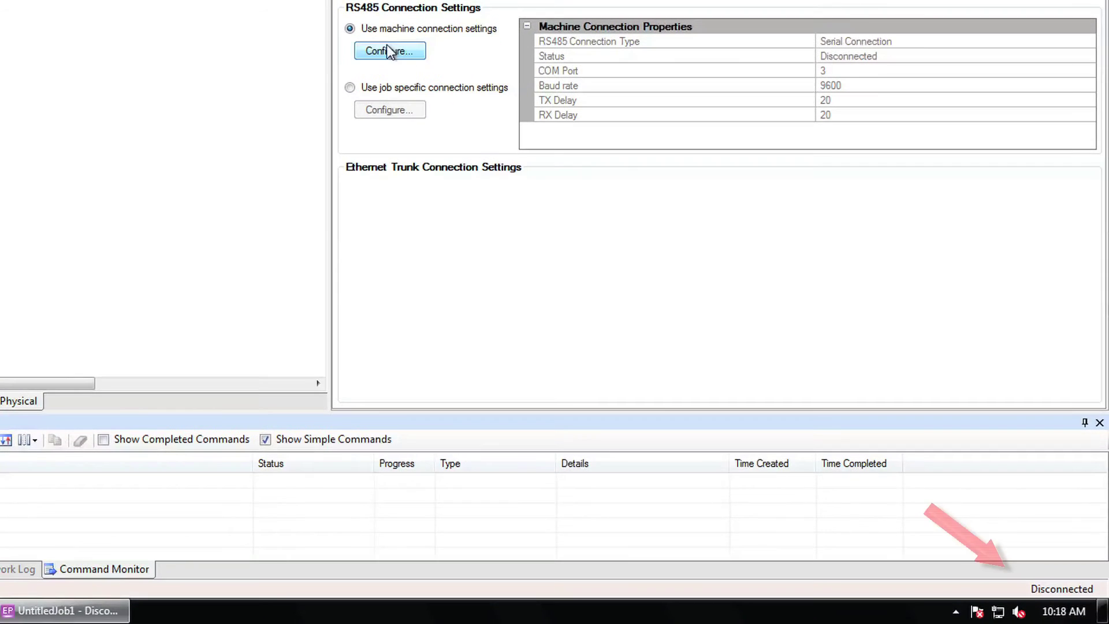
left_click(388, 50)
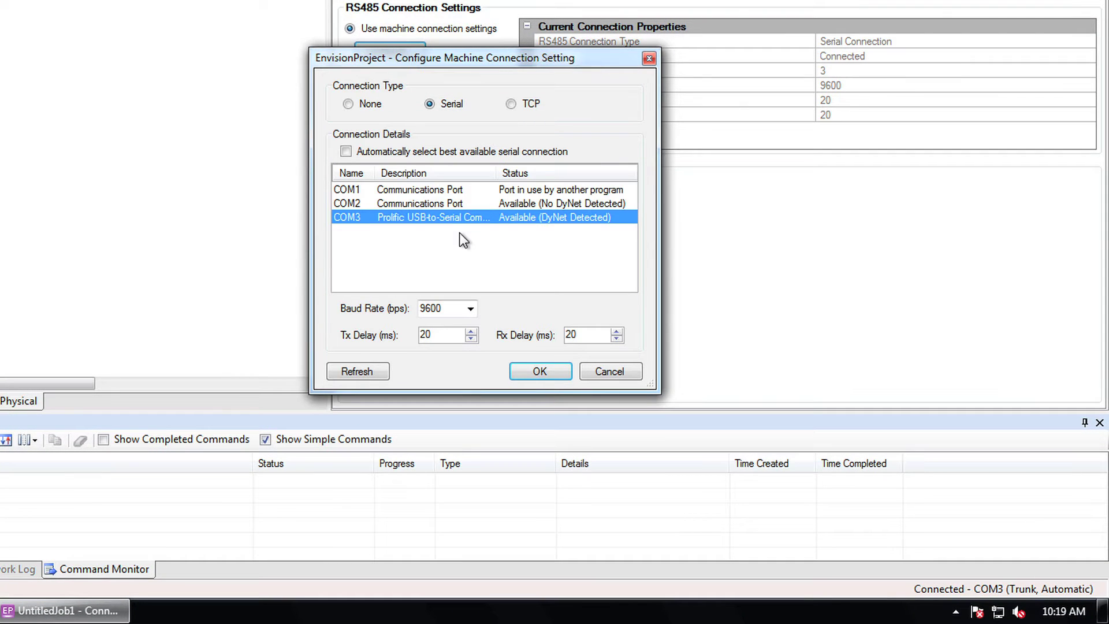
left_click(541, 373)
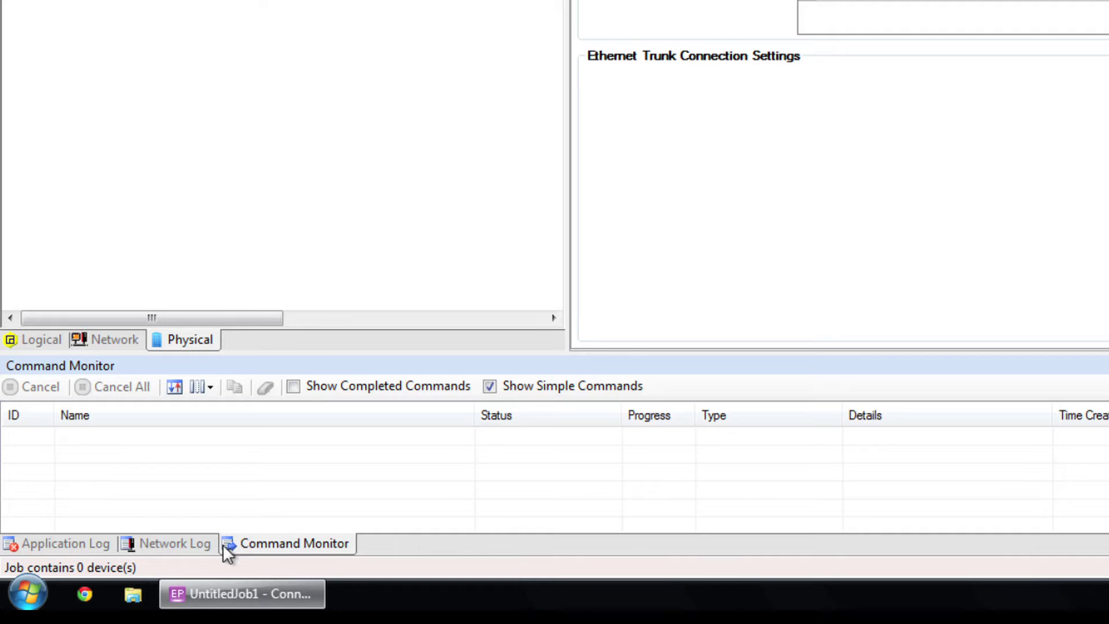
left_click(176, 543)
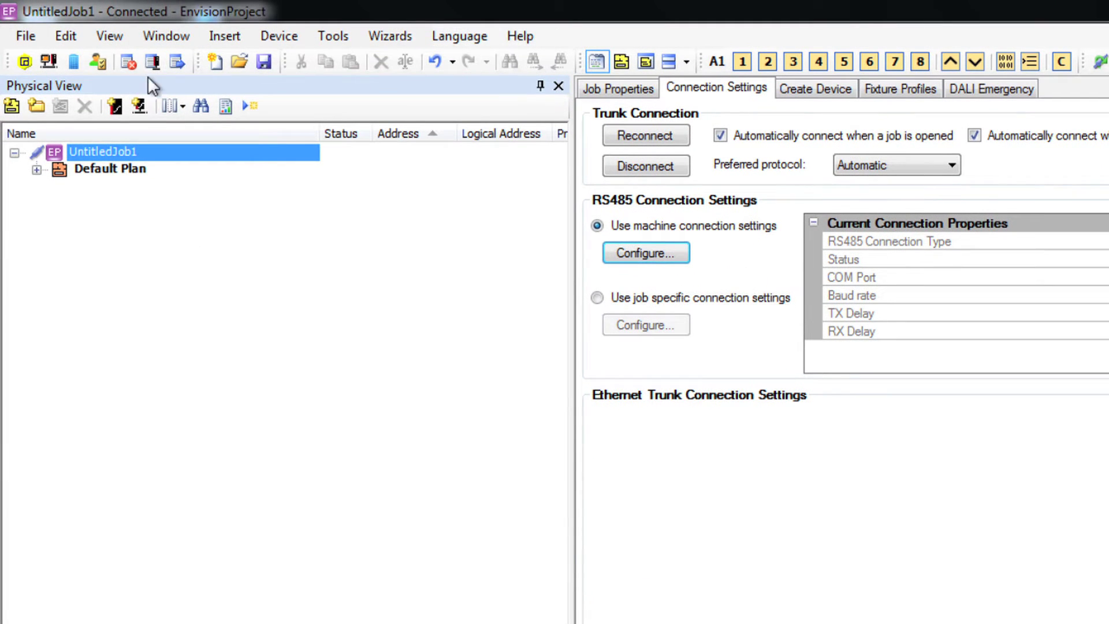
Step: Search the network for Load Controller devices and add the two found to the job
left_click(139, 108)
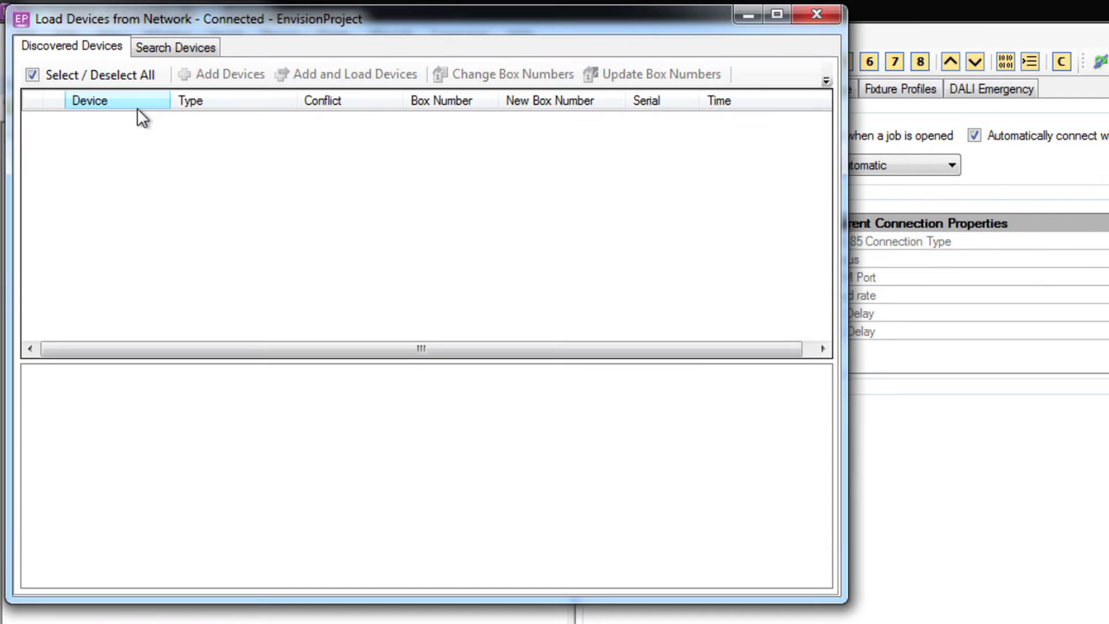
left_click(151, 49)
left_click(689, 168)
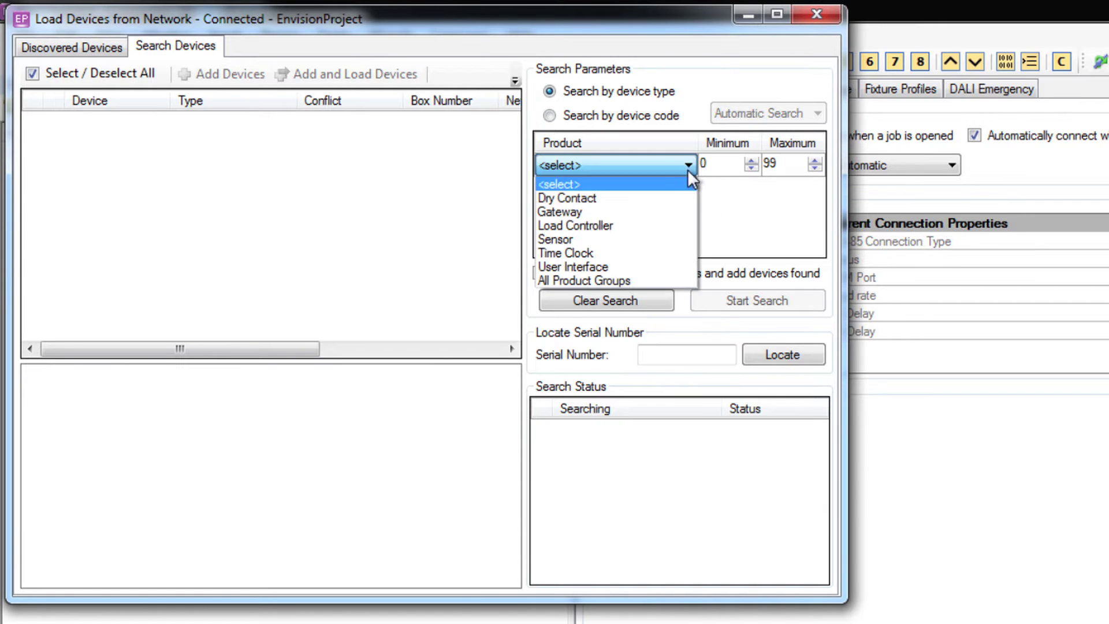
left_click(664, 224)
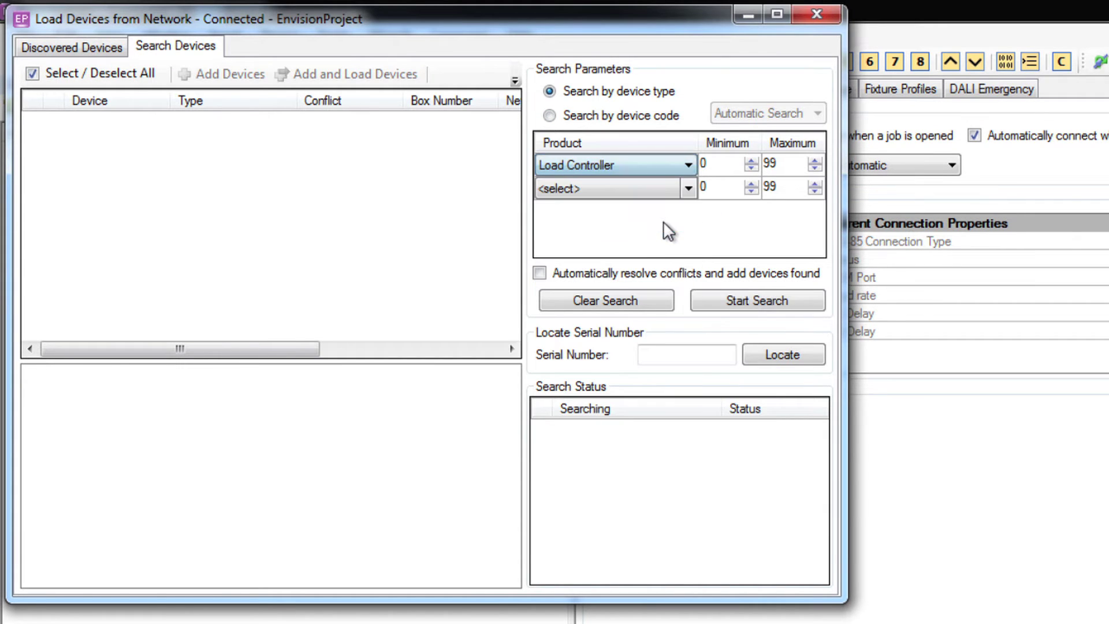
left_click(745, 300)
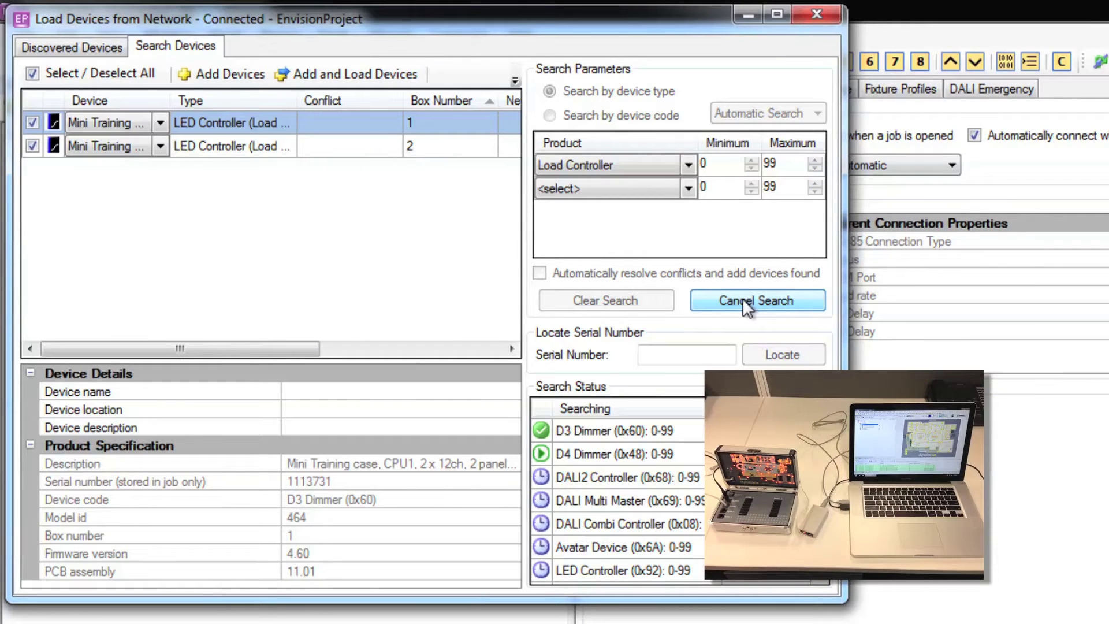
left_click(743, 298)
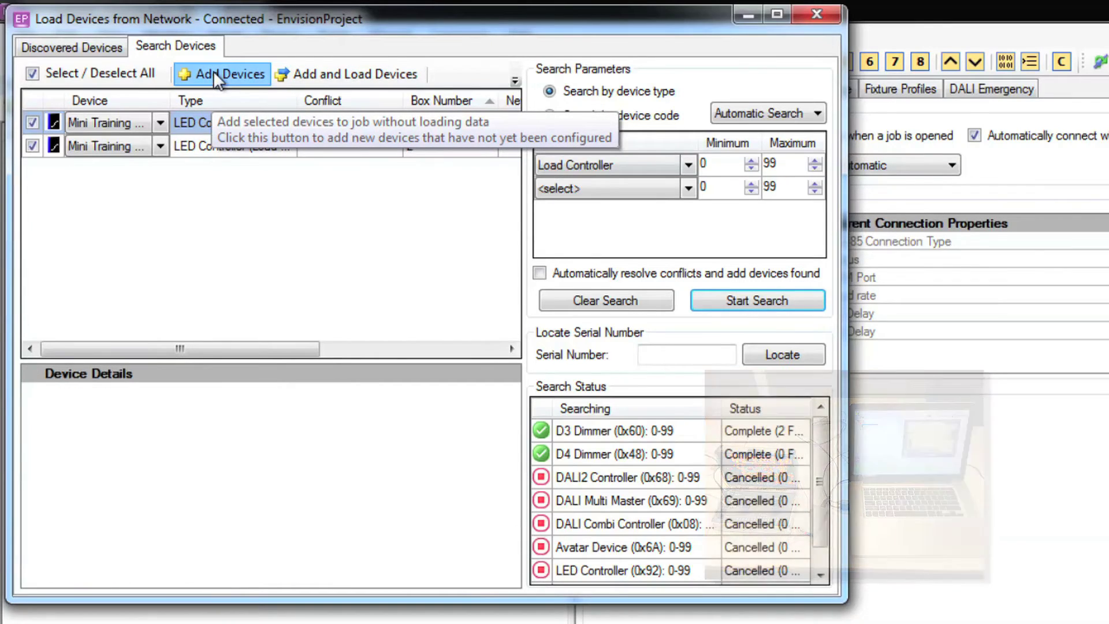
left_click(213, 70)
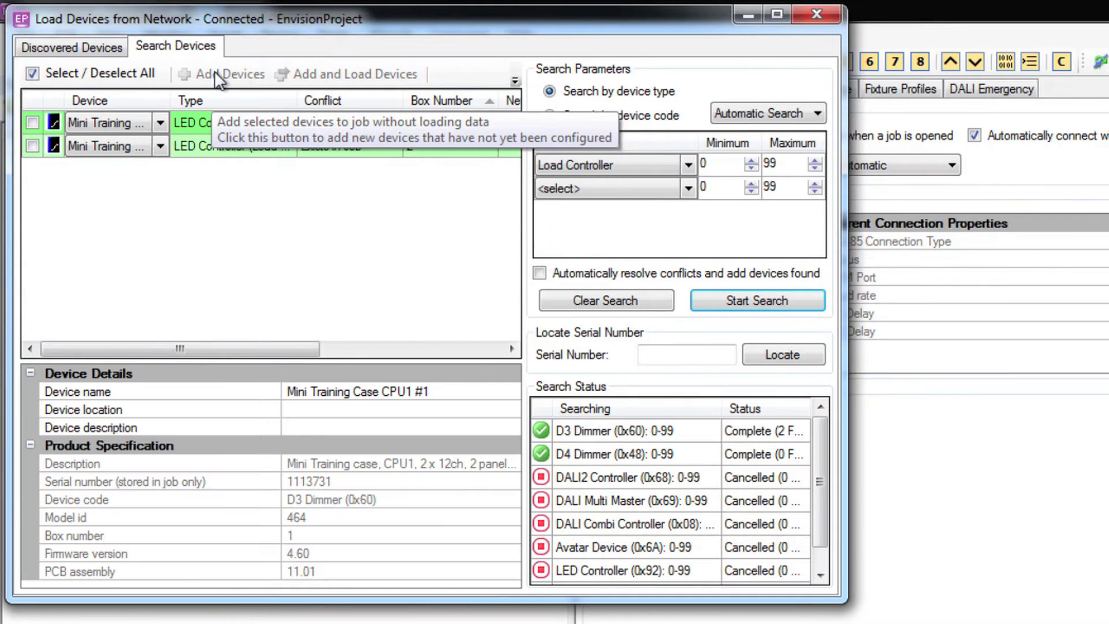
Step: Search for User Interface devices, add the found panels, and close the device loader
left_click(688, 166)
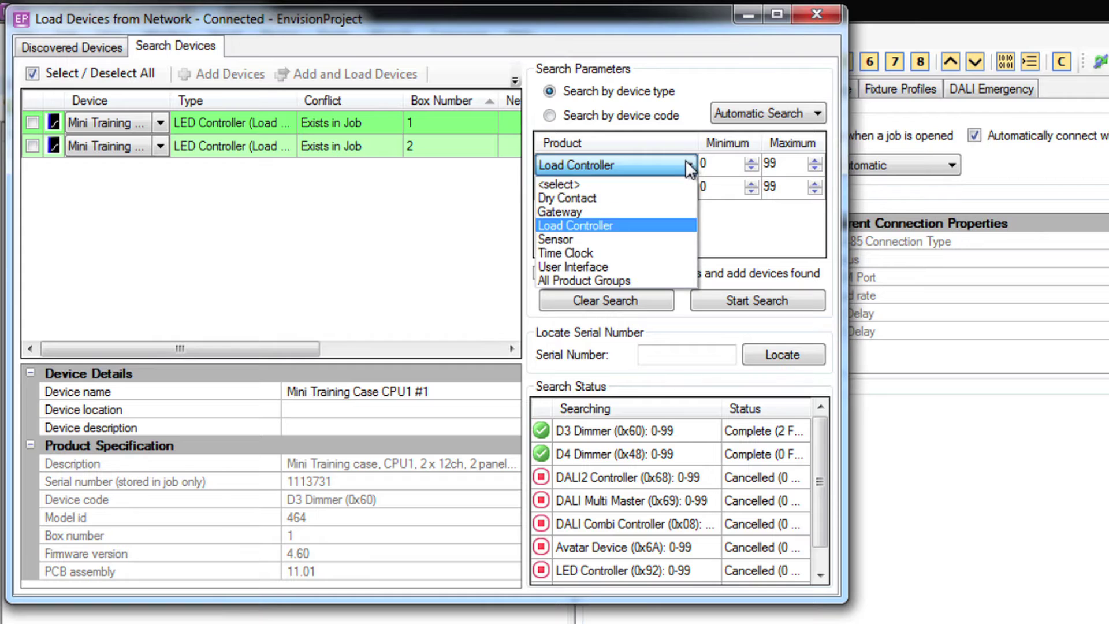
left_click(660, 267)
left_click(750, 293)
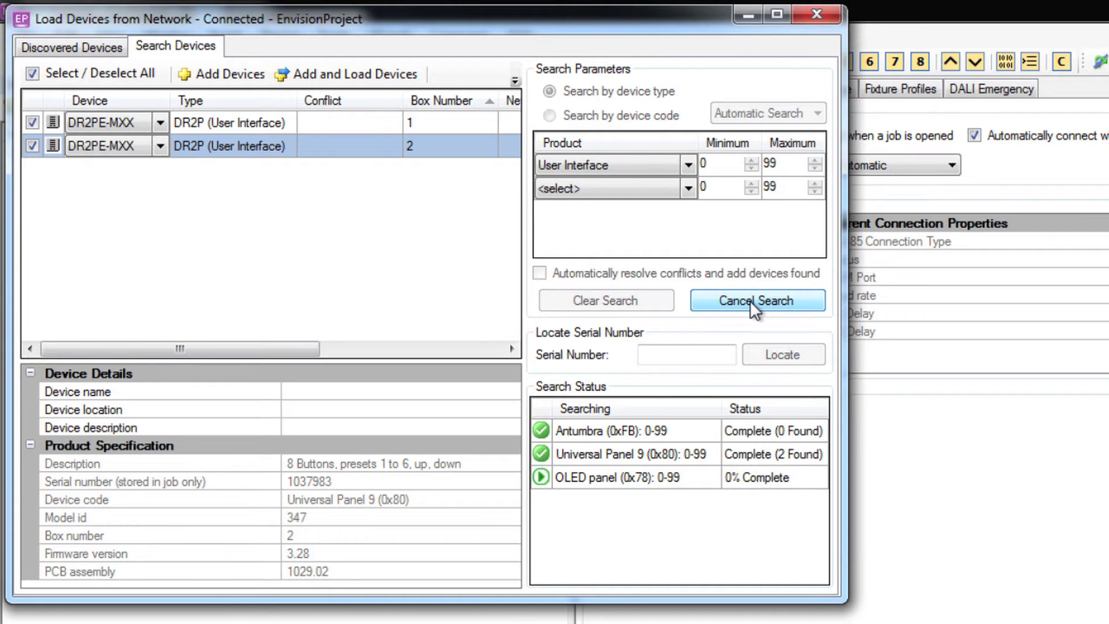
left_click(750, 300)
left_click(222, 74)
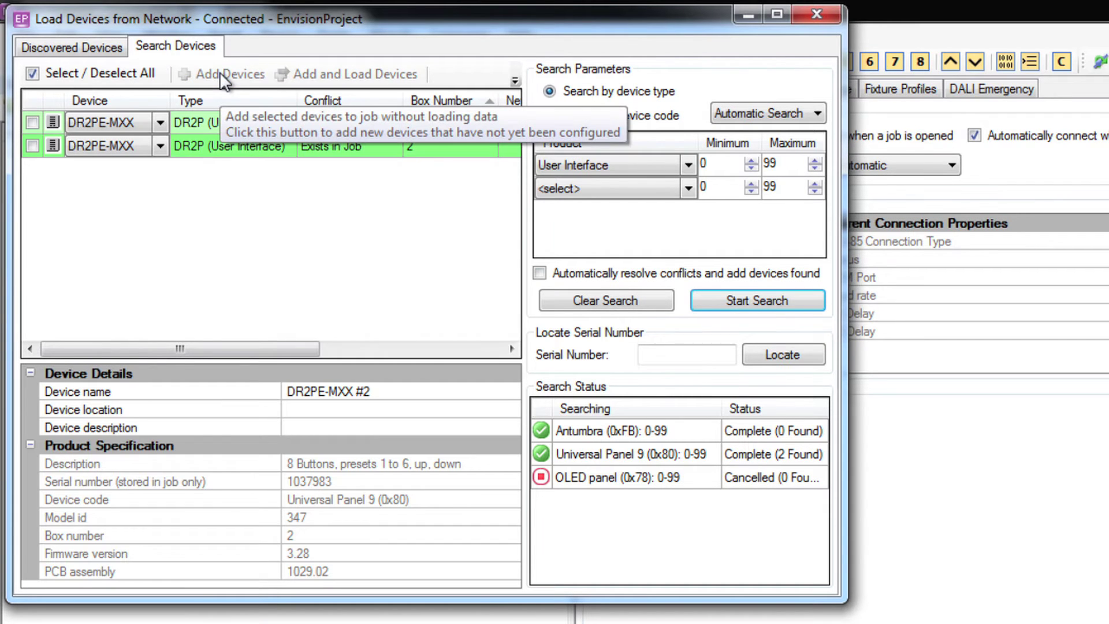
left_click(831, 9)
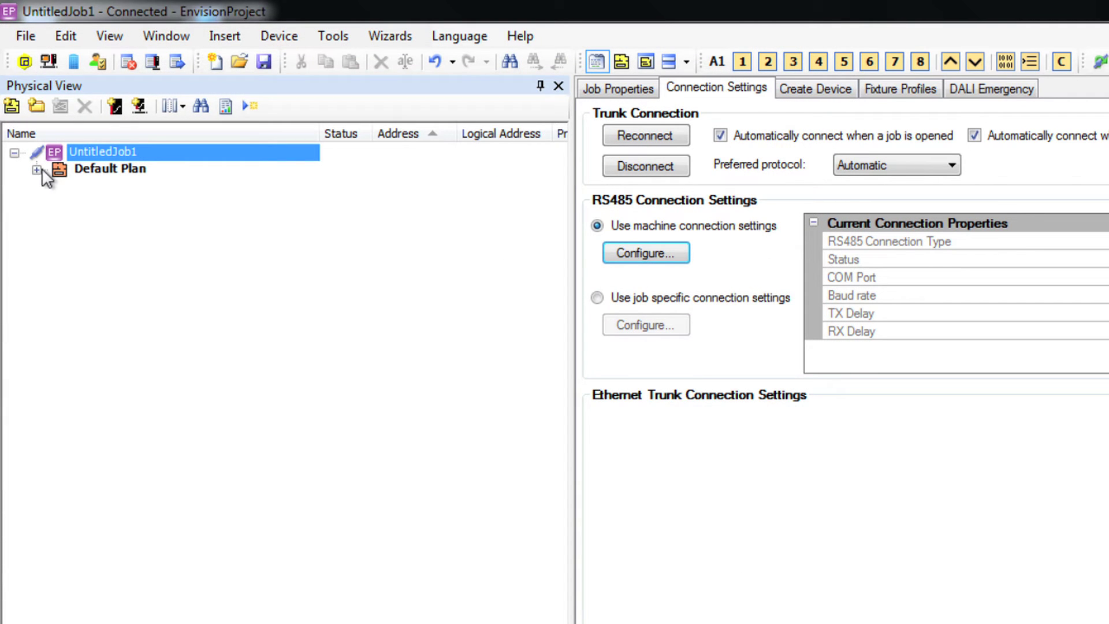
Step: Add a new distribution board named Store 2 under Default Plan
left_click(36, 170)
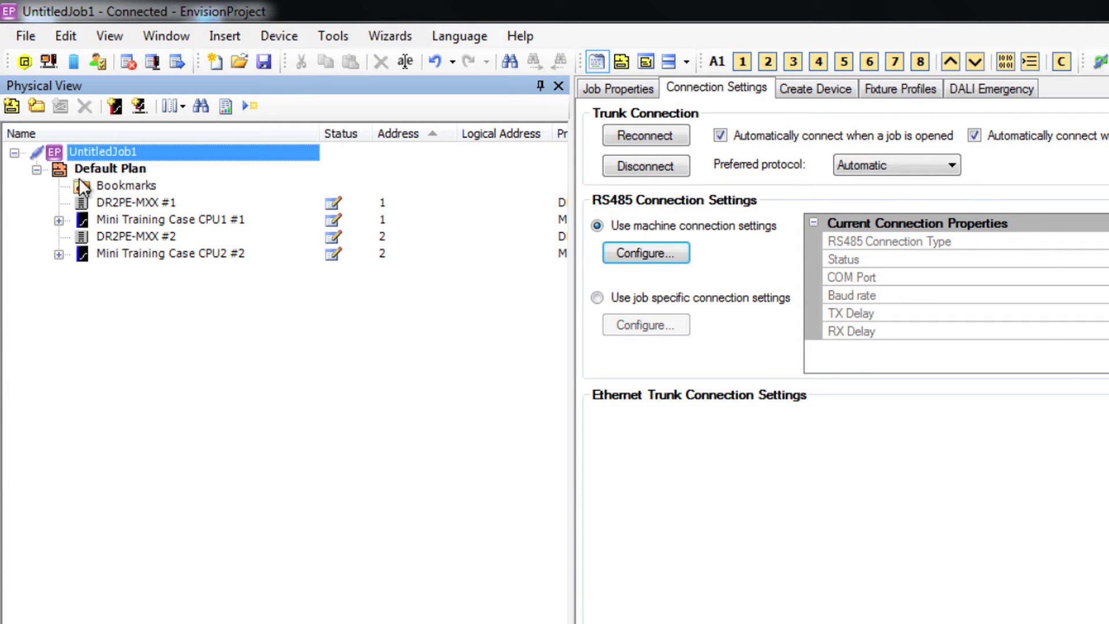
left_click(96, 171)
right_click(96, 171)
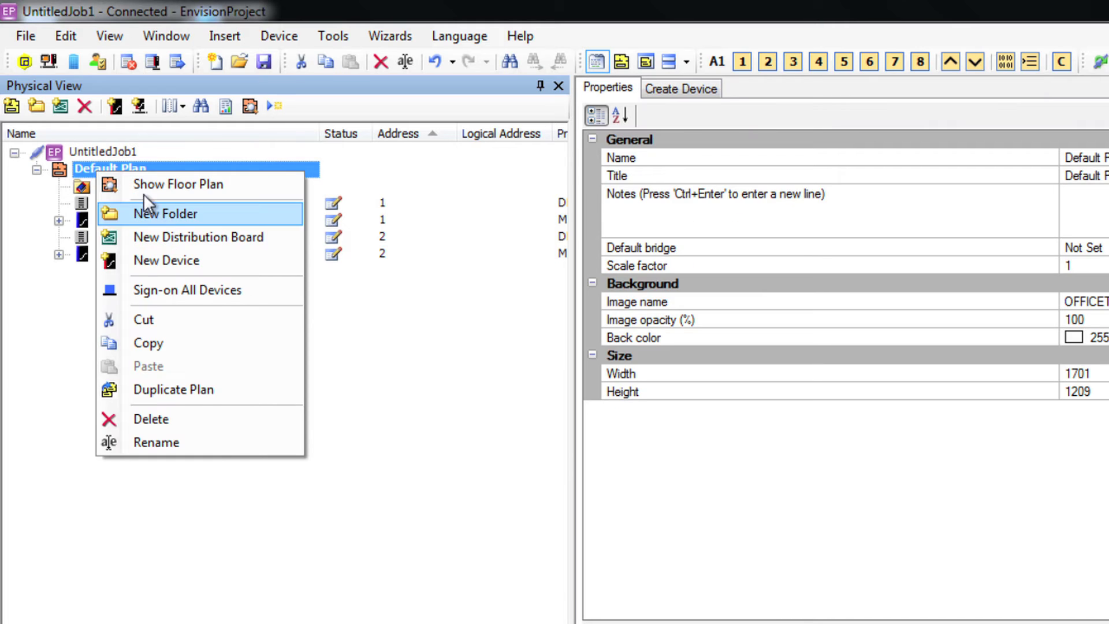
left_click(155, 237)
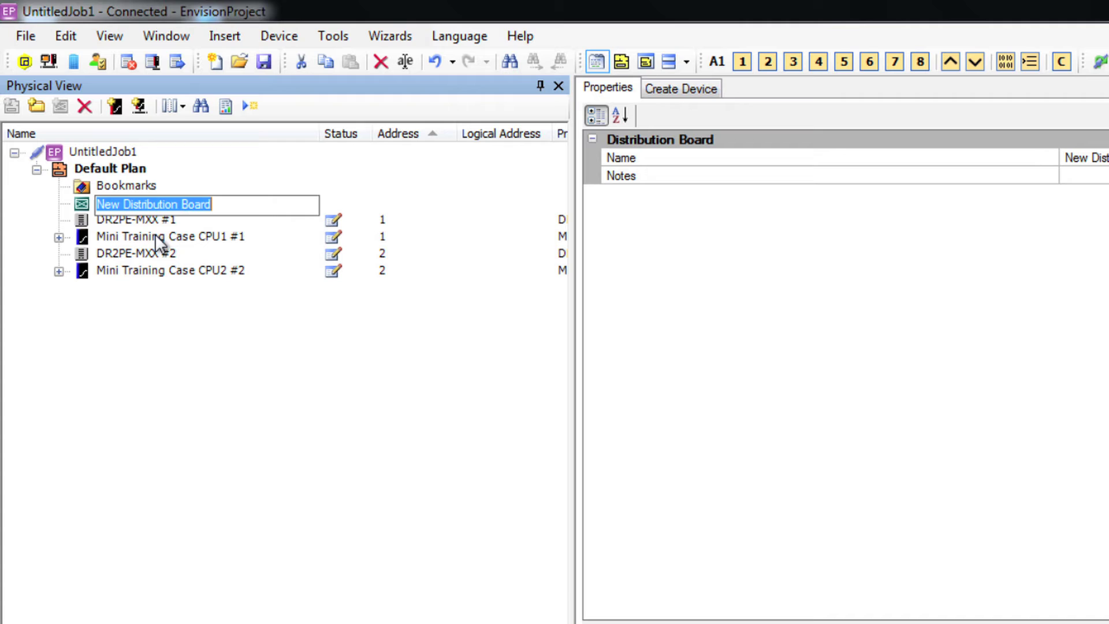
type("Garage")
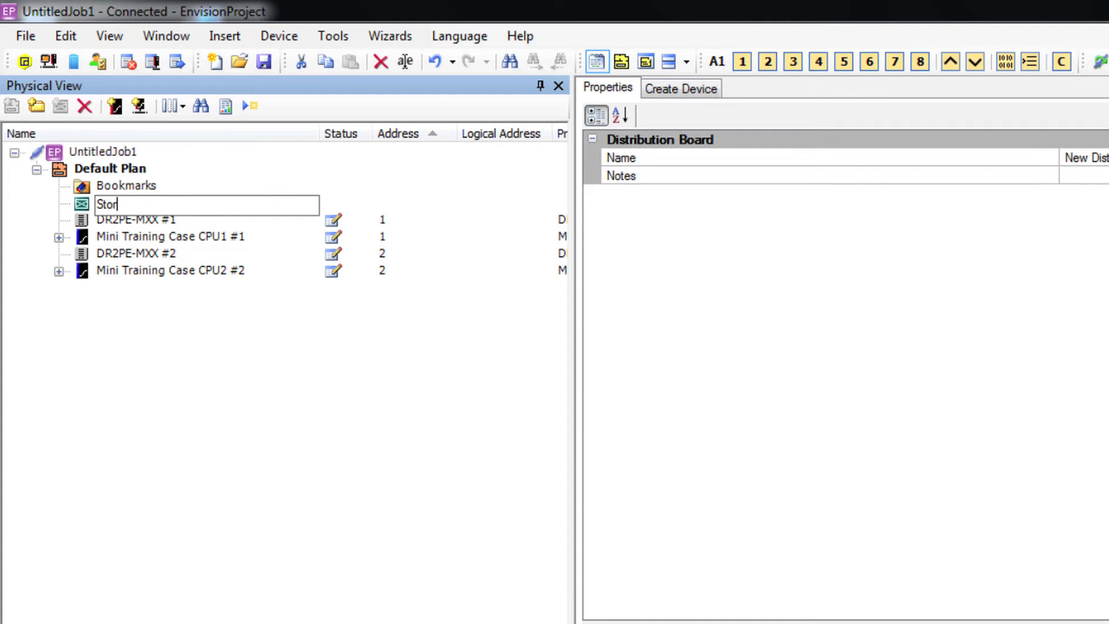
key("Return")
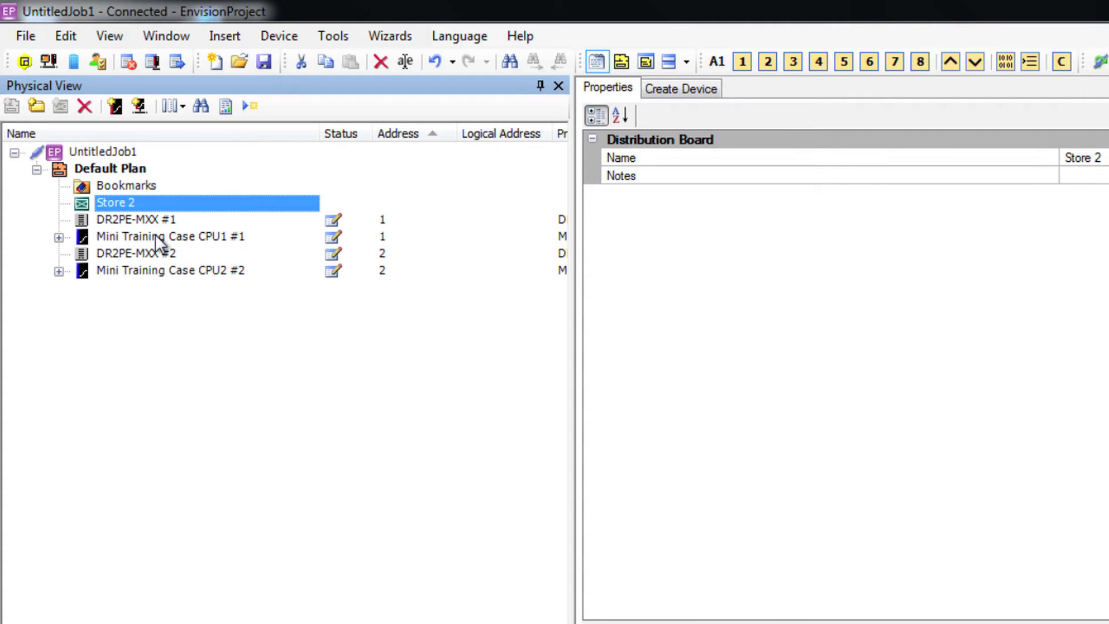
Step: Move Mini Training Case CPU1 #1 and CPU2 #2 into Store 2 and expand their channel lists
left_click_drag(155, 233, 126, 228)
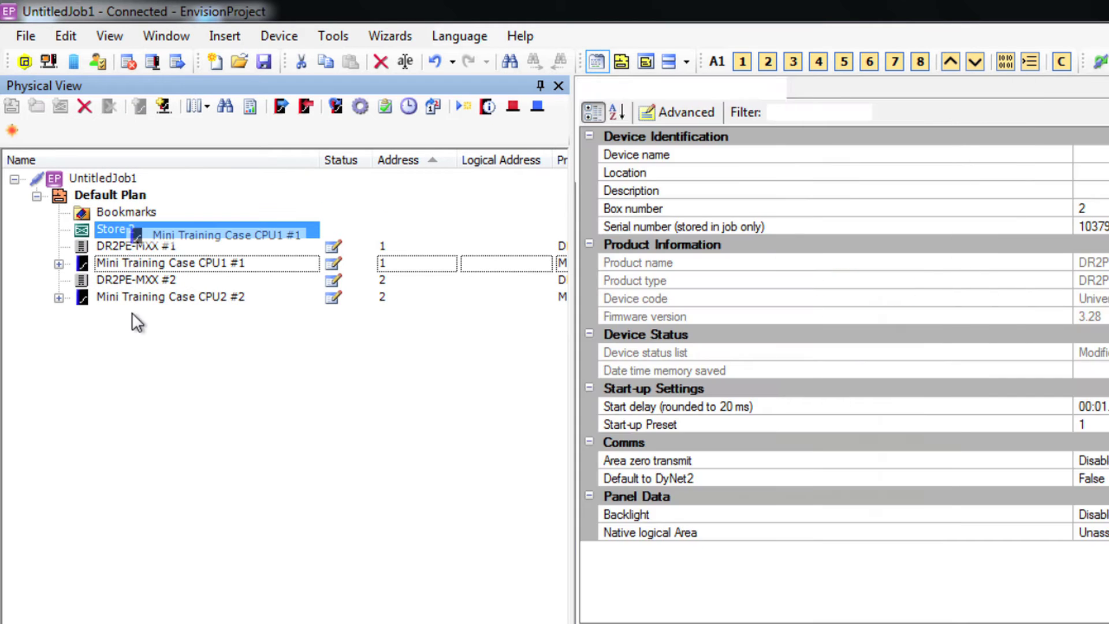
left_click_drag(131, 302, 108, 204)
left_click(112, 229)
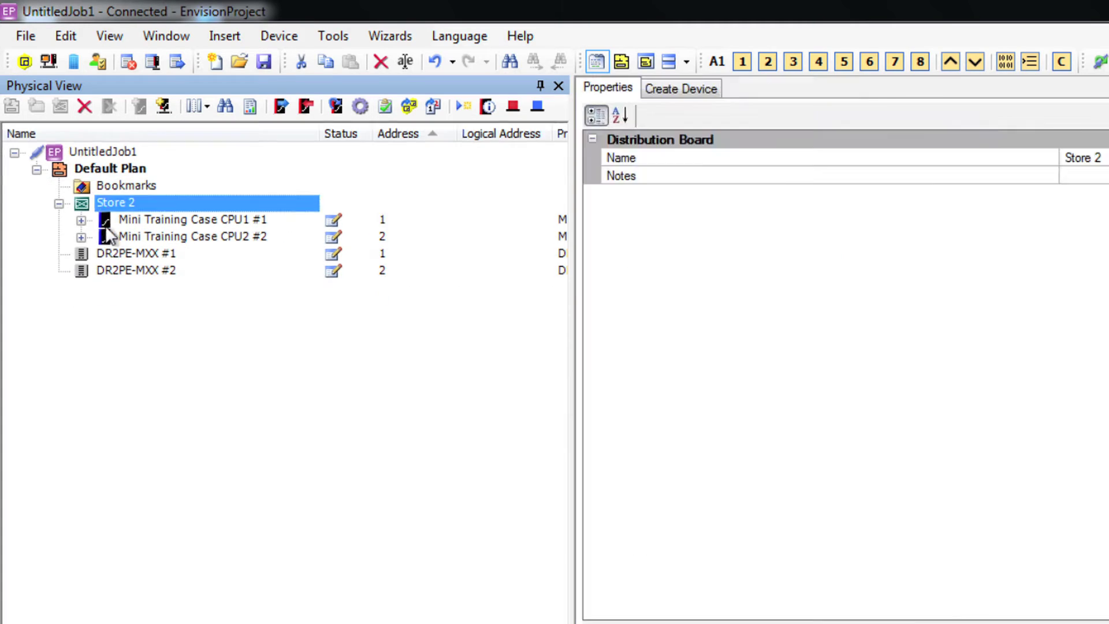
left_click_drag(912, 345, 1108, 547)
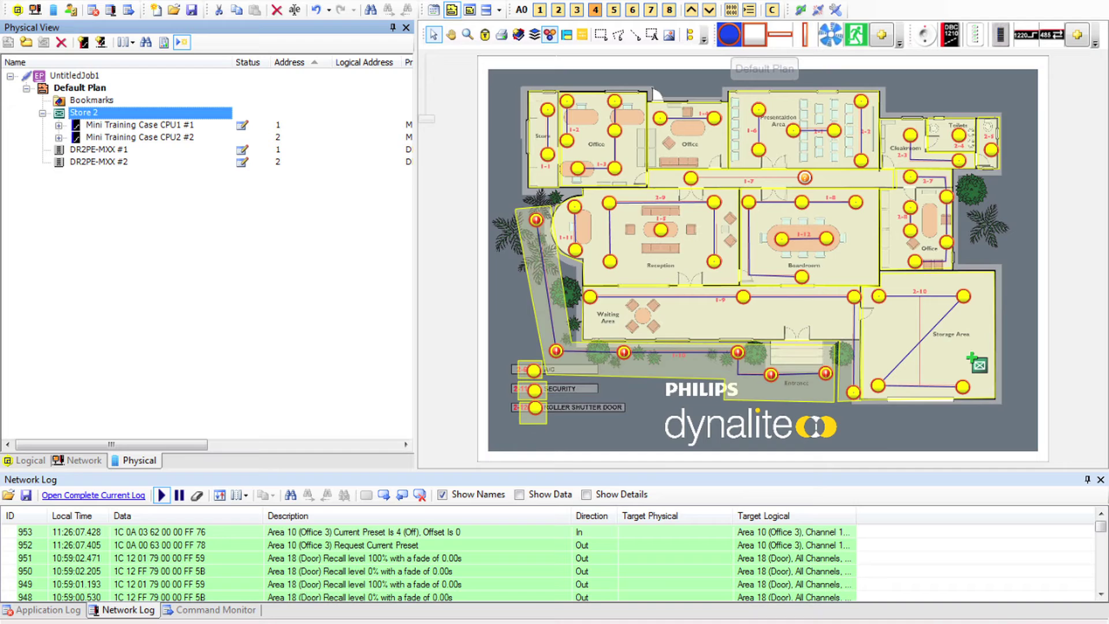
left_click_drag(972, 356, 972, 356)
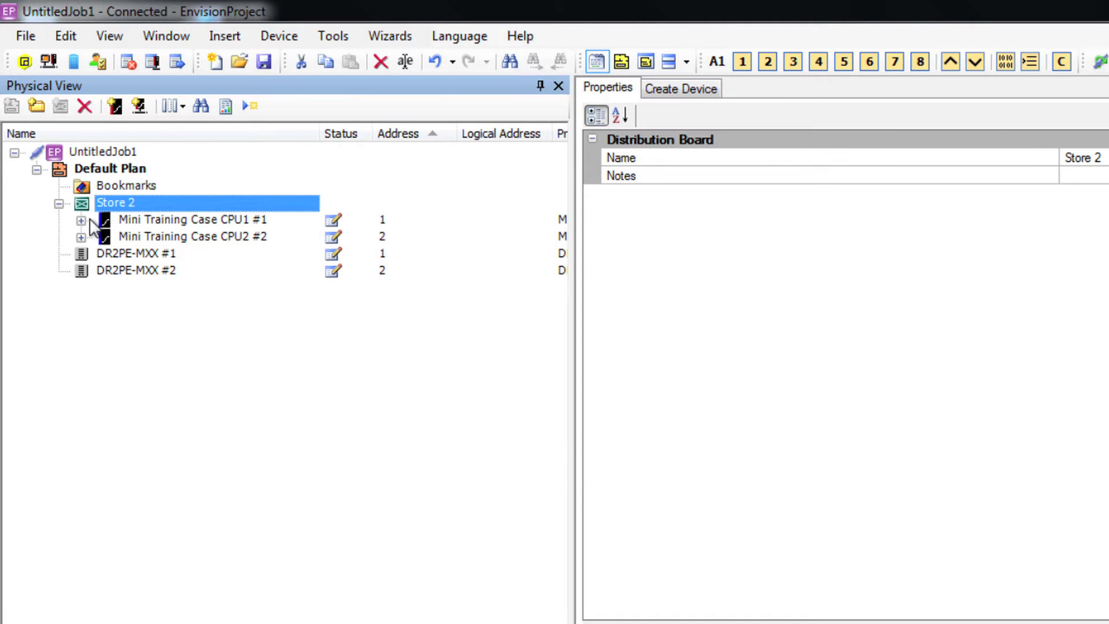
left_click(81, 220)
left_click(81, 440)
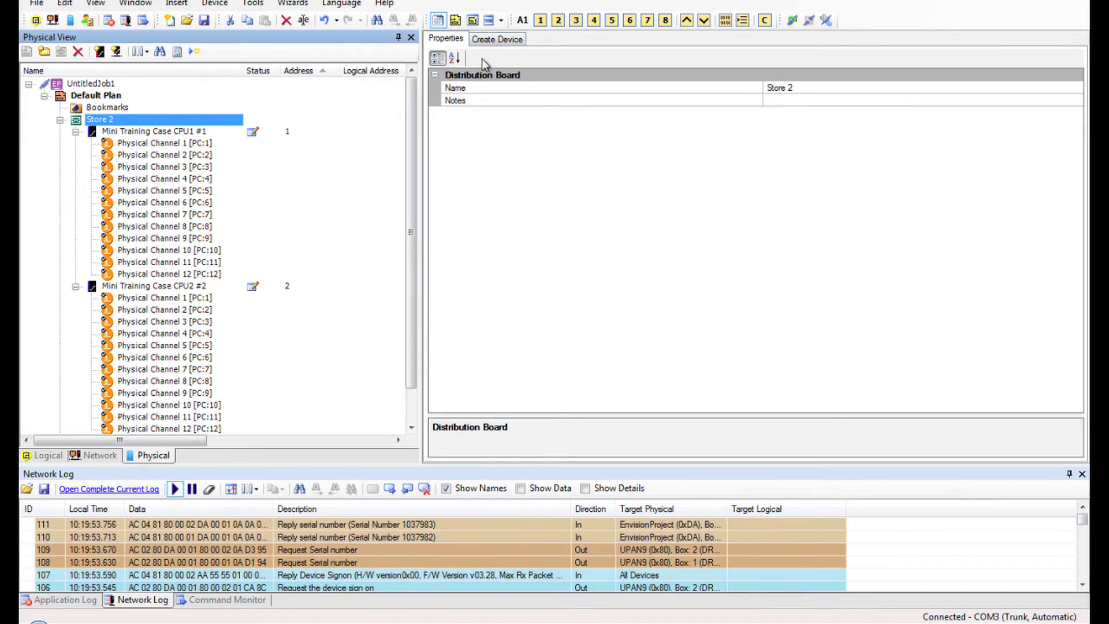
Step: In the floor plan view, rename CPU1 Physical Channel 1 to Store and assign it to the Store fixtures
left_click(457, 20)
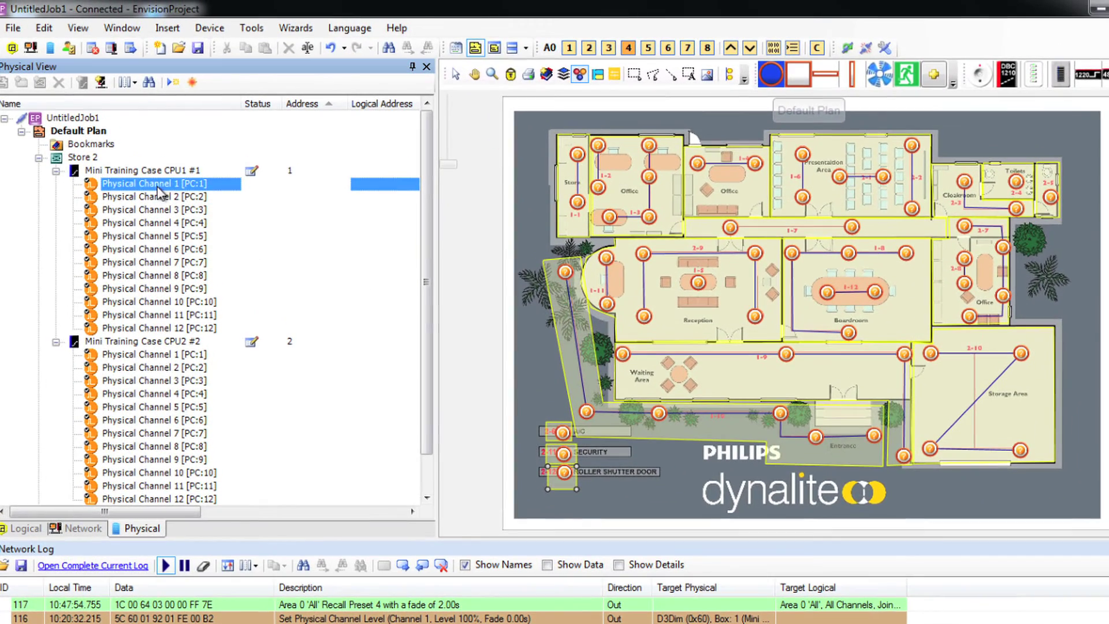
key("F2")
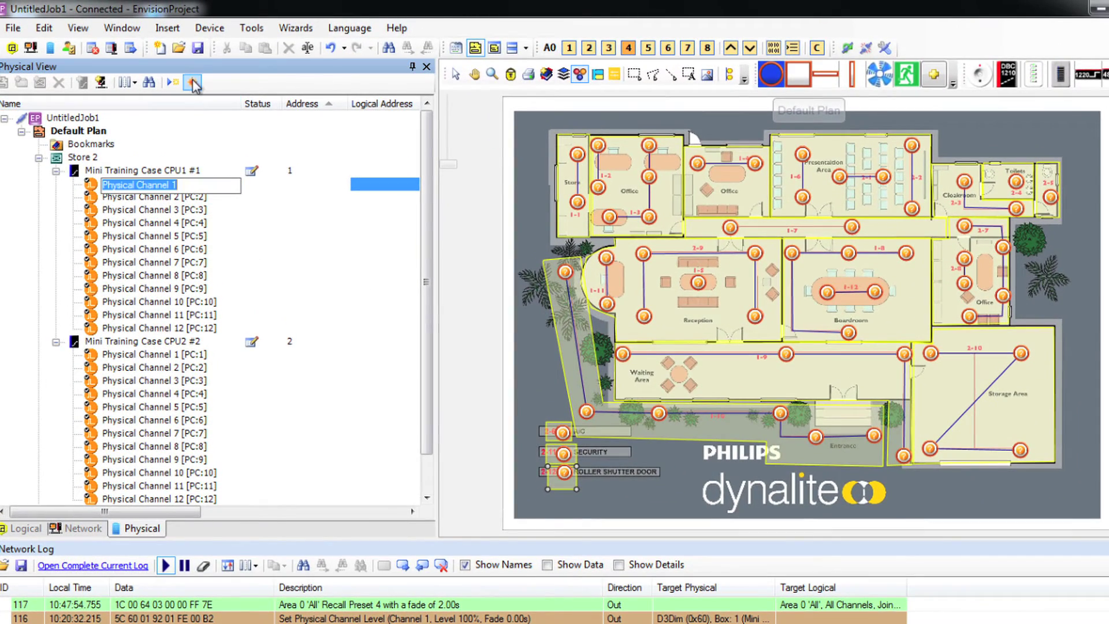
left_click(194, 83)
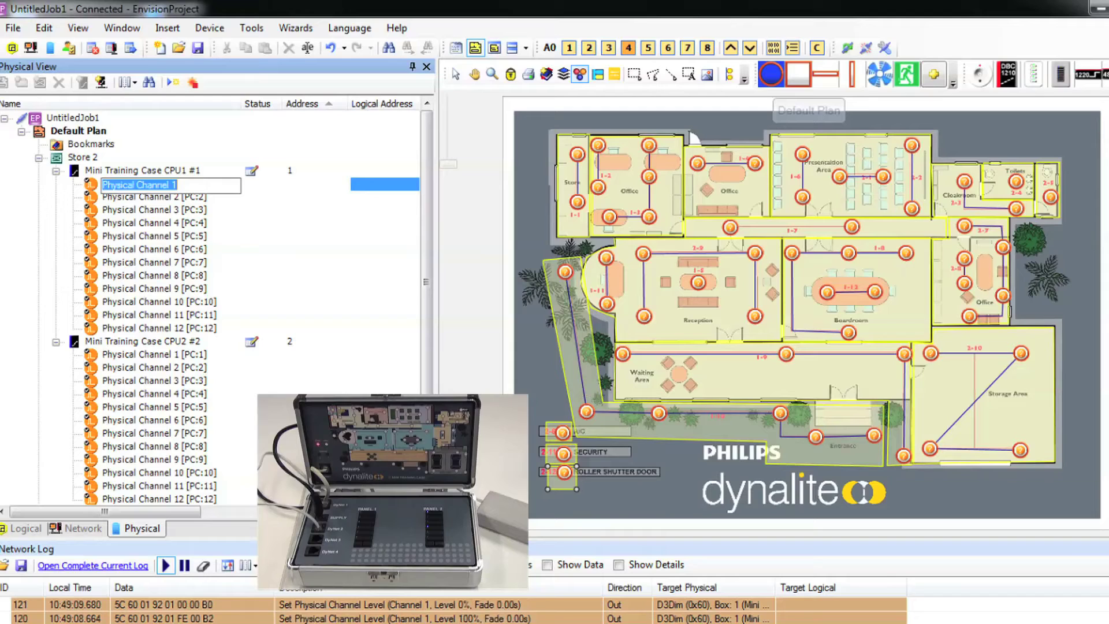
type("Store")
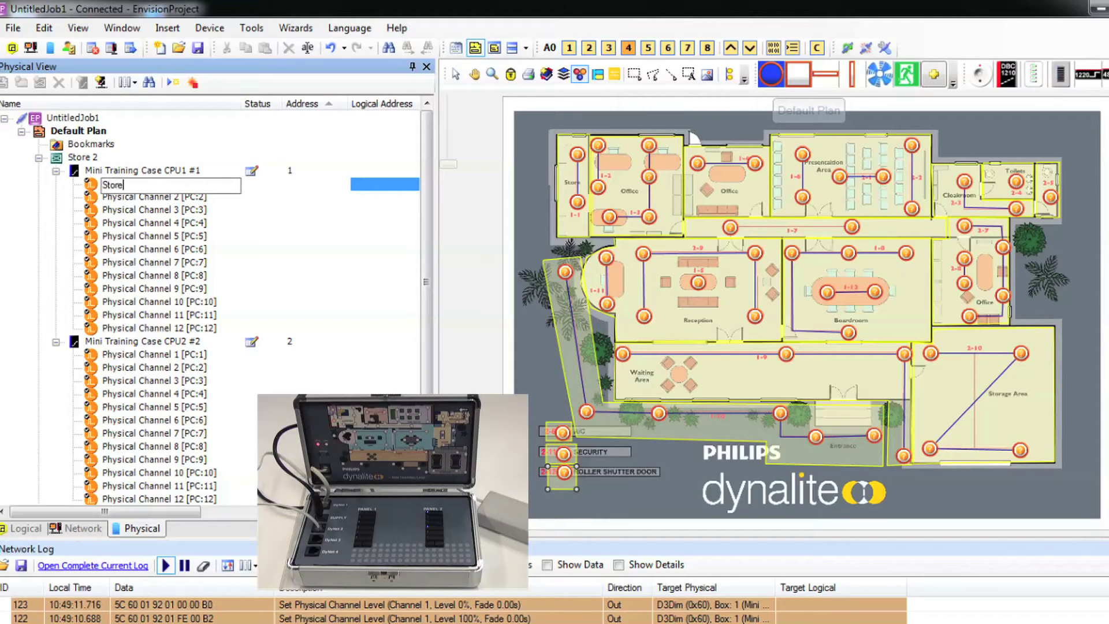
key("Return")
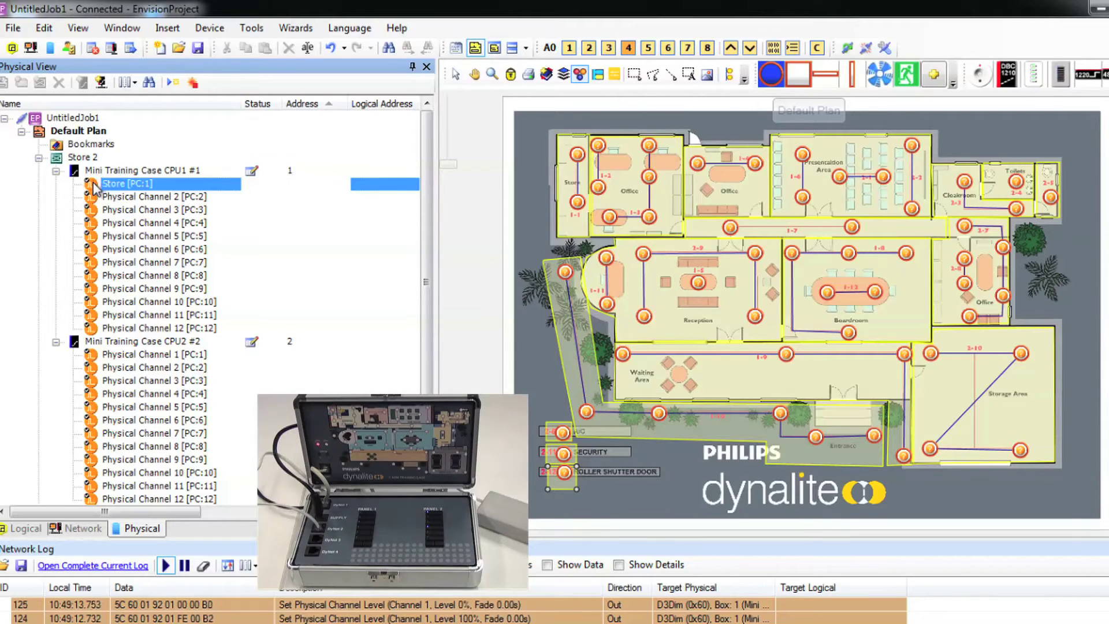
left_click_drag(440, 161, 576, 159)
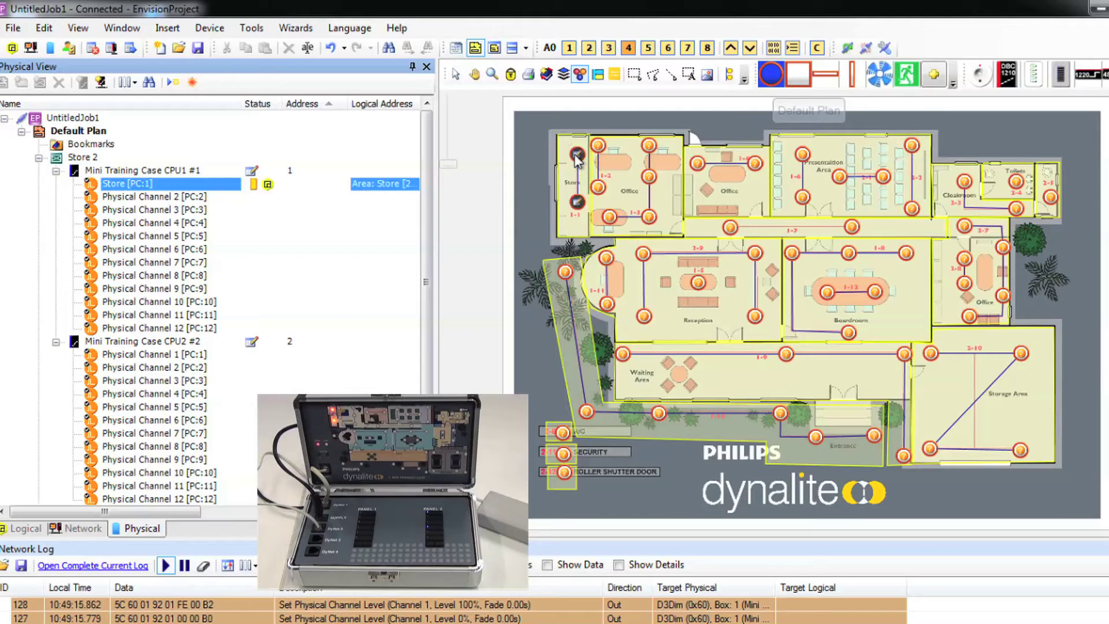
Step: Flash Physical Channel 2 to identify it and rename it Office Rear
left_click(144, 199)
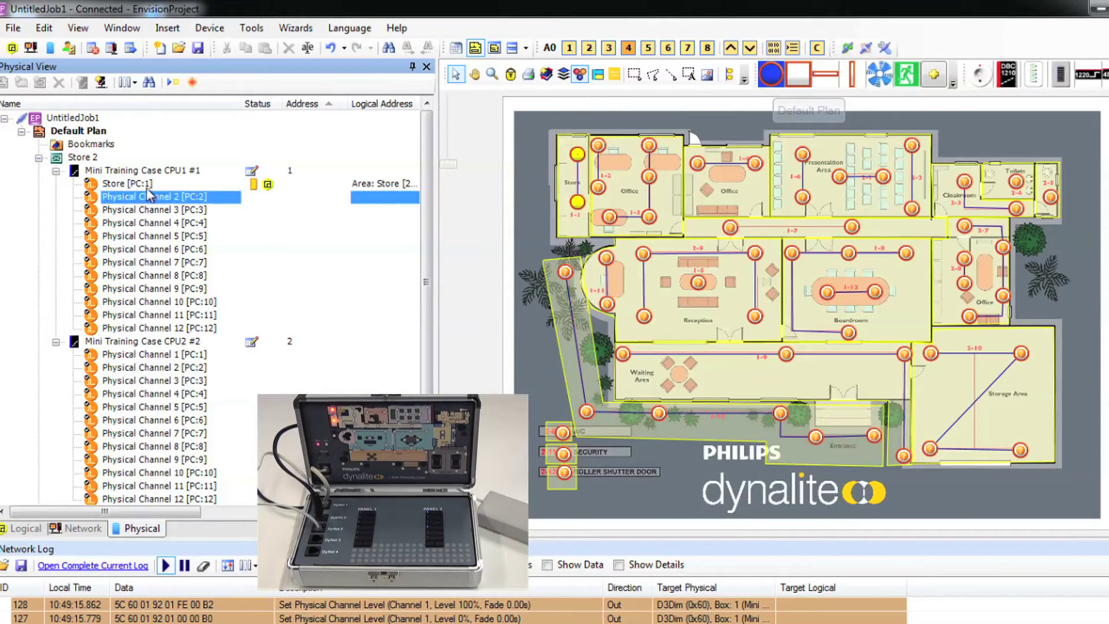
mouse_move(154, 187)
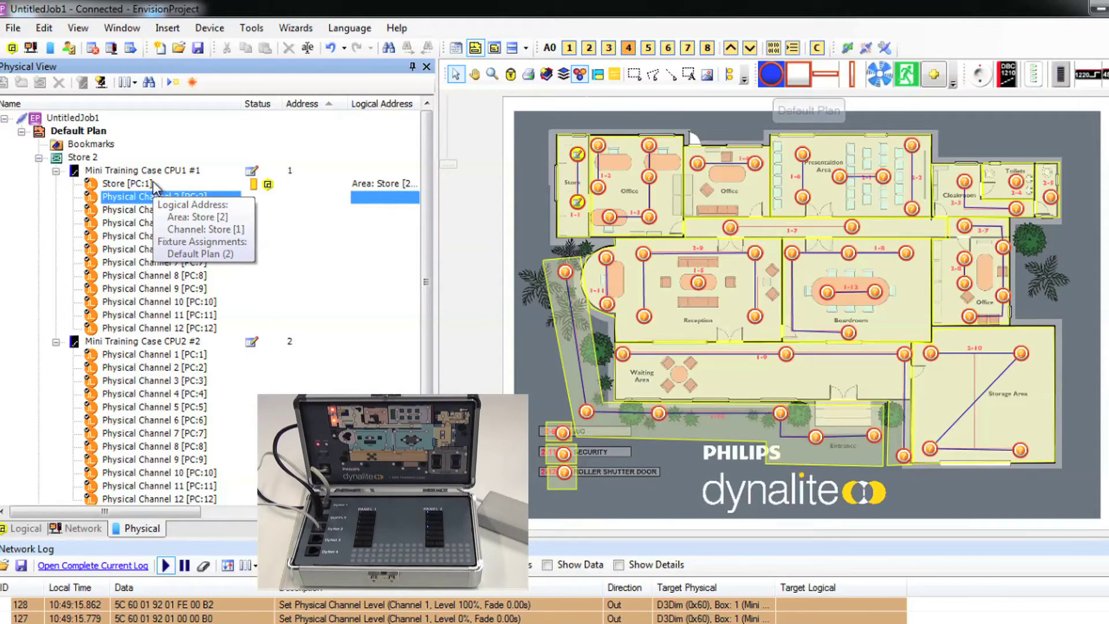
left_click(192, 83)
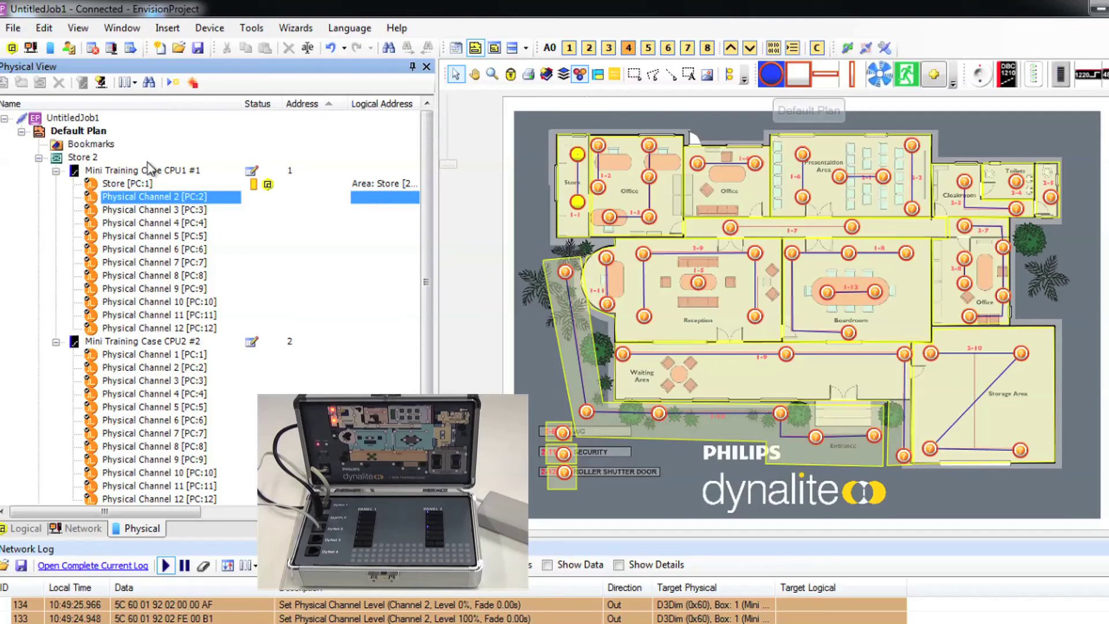
left_click(173, 197)
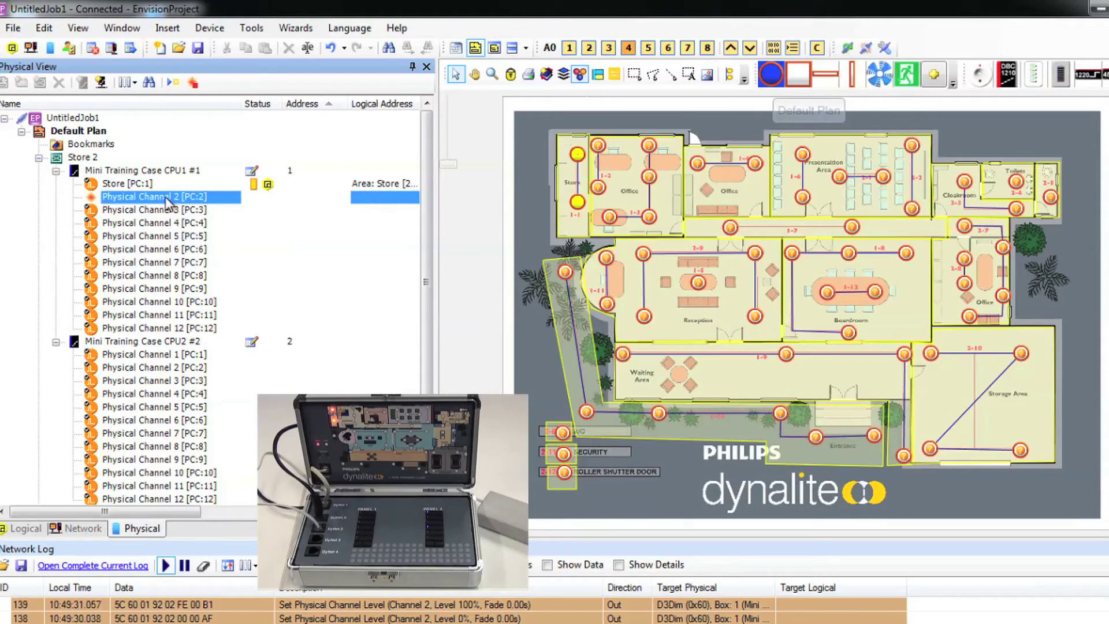
type("B")
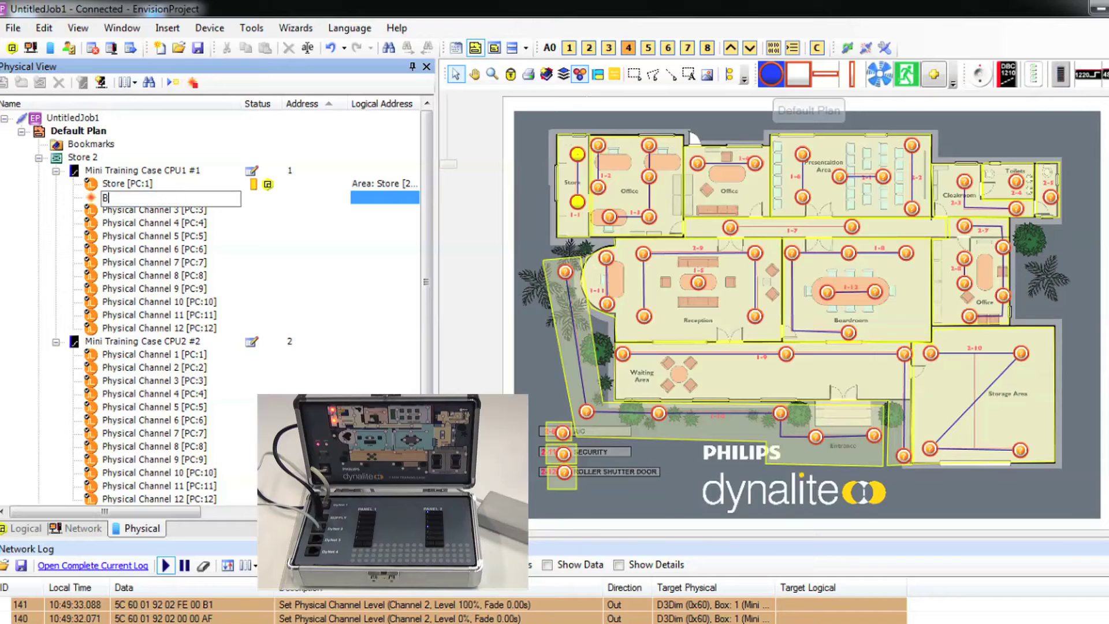
type("Office Rear")
key("Return")
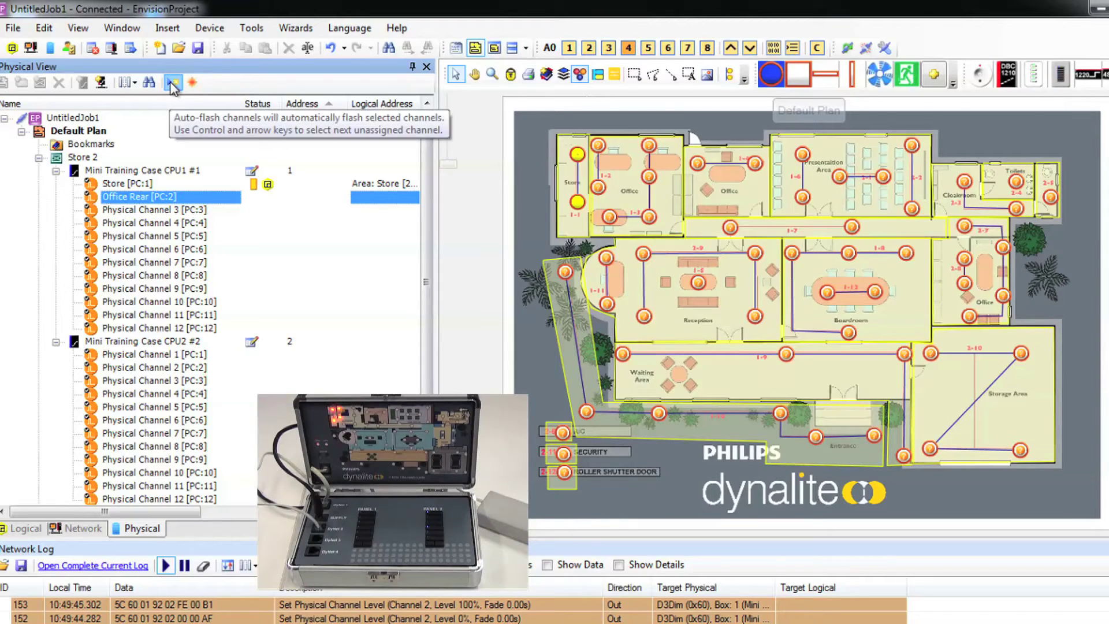
Step: Turn on auto-flash and name CPU1 channels 3–8: Office D/L, Office 2 D/L, Reception center, Presentation Front, Hallway D/L, Boardroom Walls
left_click(172, 85)
left_click(154, 214)
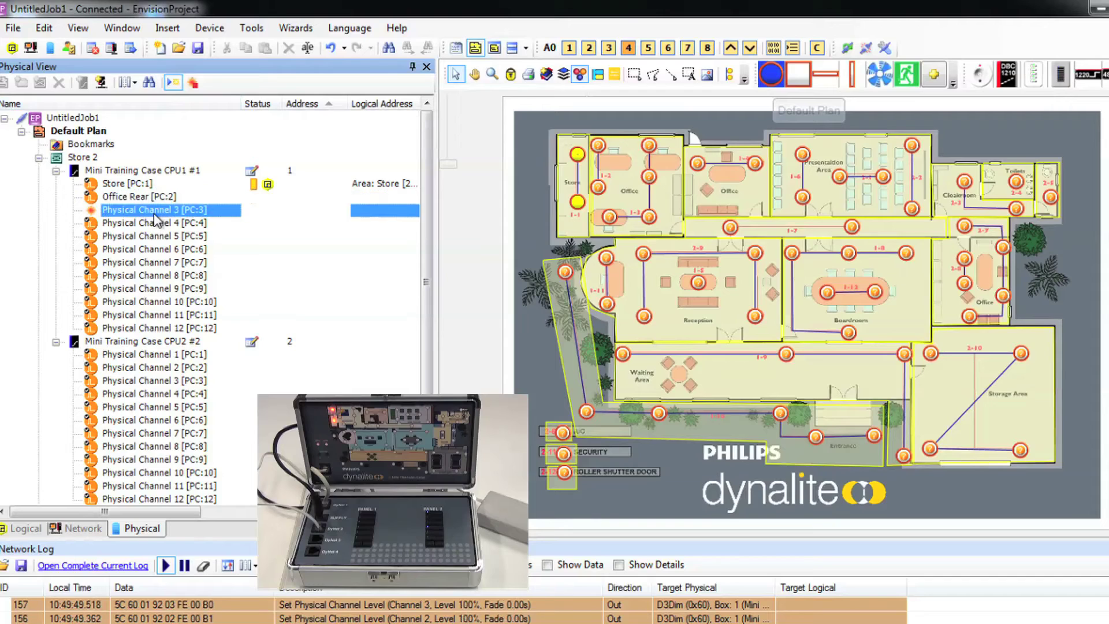
right_click(138, 218)
left_click(172, 247)
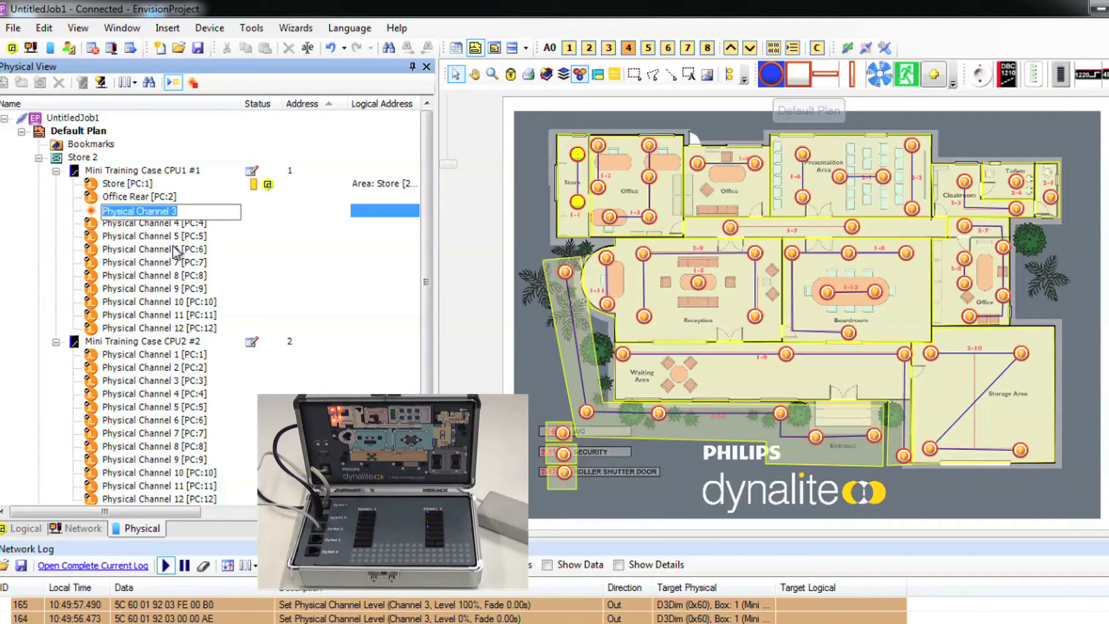
type("Office ")
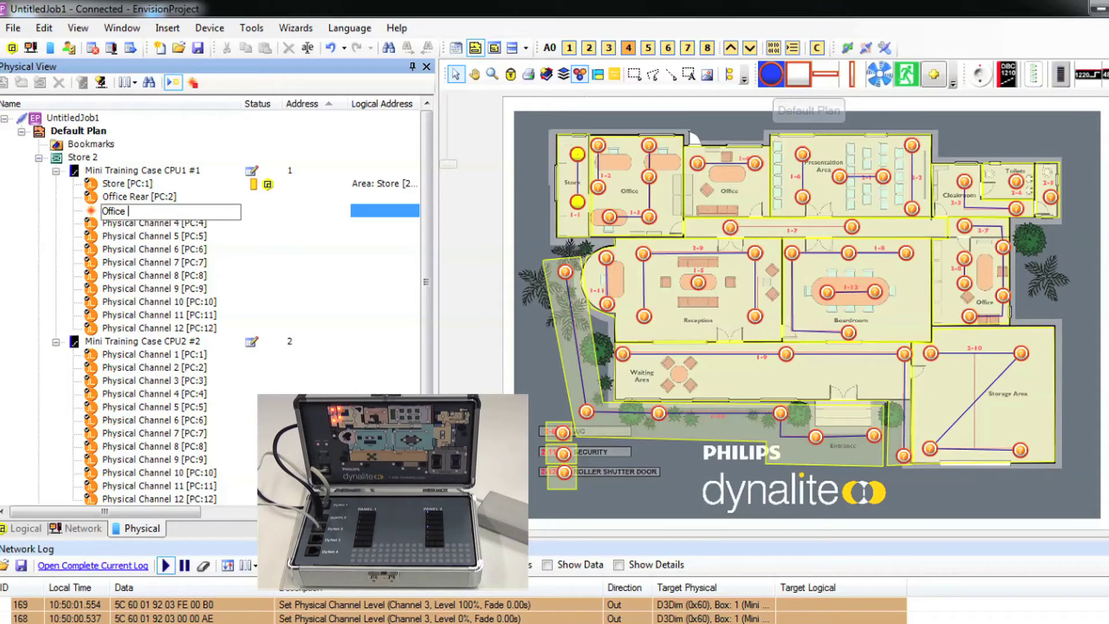
type("D/L [PC:3")
key("Return")
type("Office")
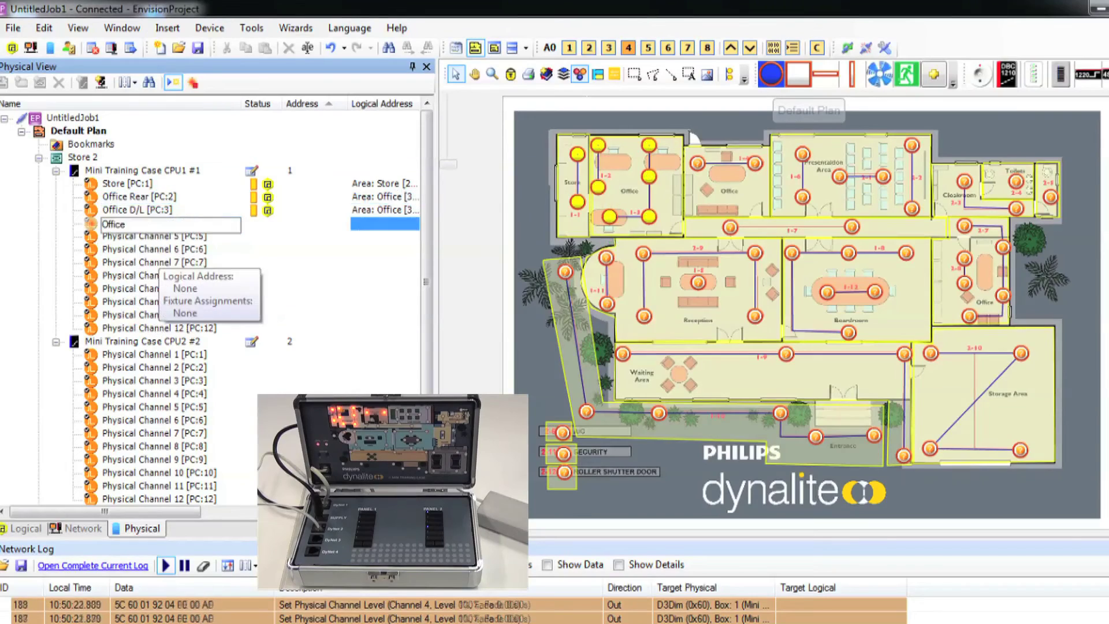
type(" 2 D/L")
key("Return")
type("Reception center")
key("Return")
type("Presentation Front")
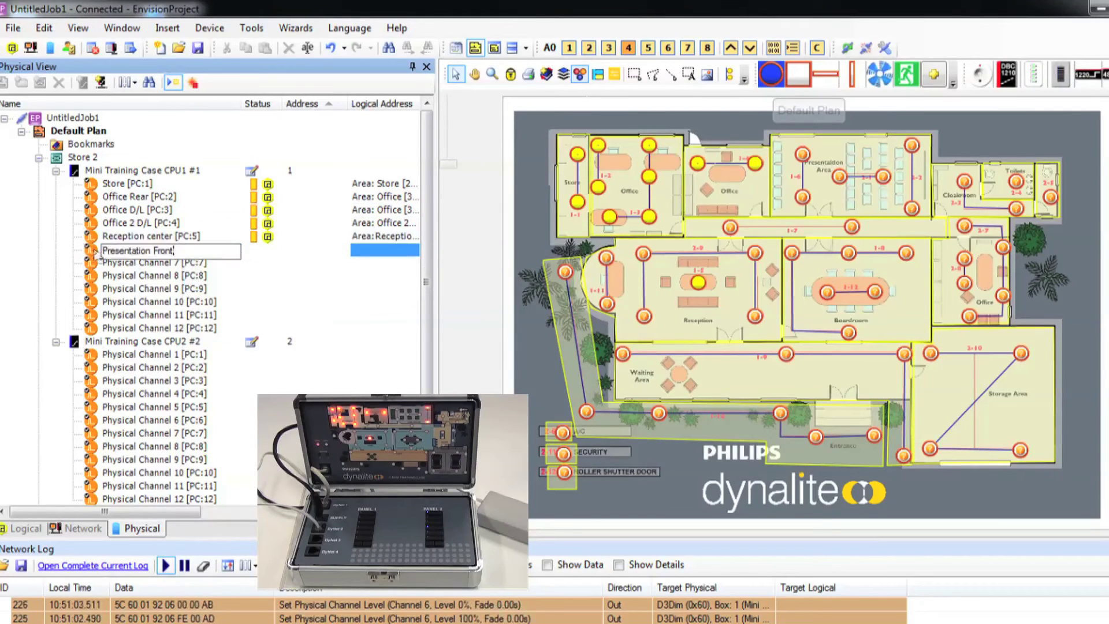
key("Return")
type("Hallway D/L")
key("Return")
type("Boardroom Walls")
key("Return")
Step: Name CPU1 channels 9–12: Waiting Area D/L, Entrance Lights, Reception Desk, Boardroom table
right_click(209, 289)
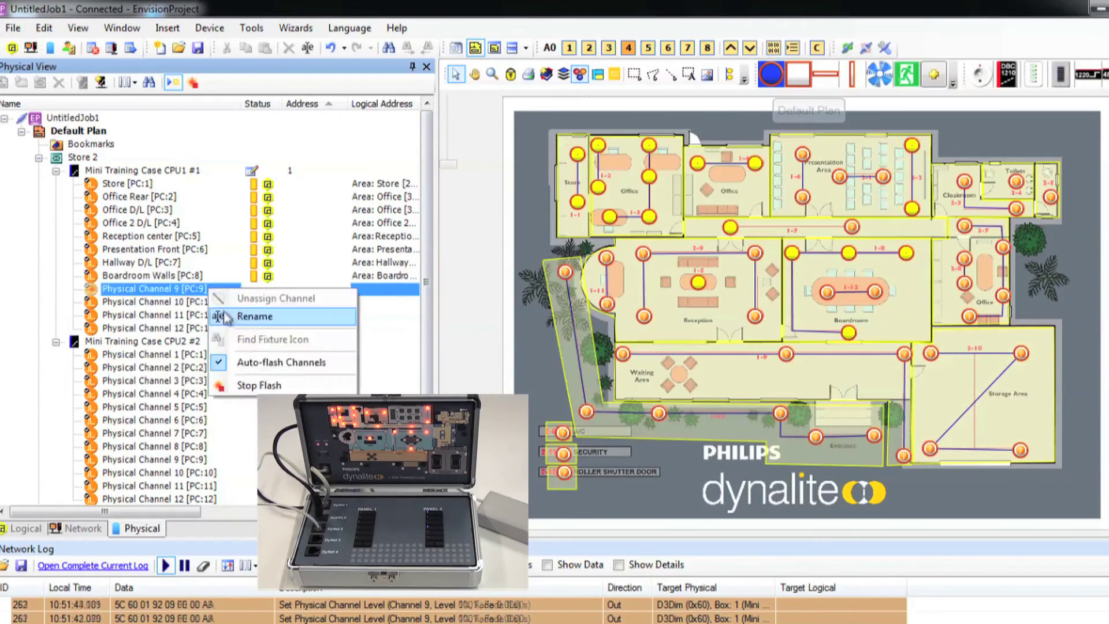
left_click(226, 317)
type("Waiting Area D/L")
key("Return")
right_click(209, 302)
left_click(226, 330)
type("Entrance Lights")
key("Return")
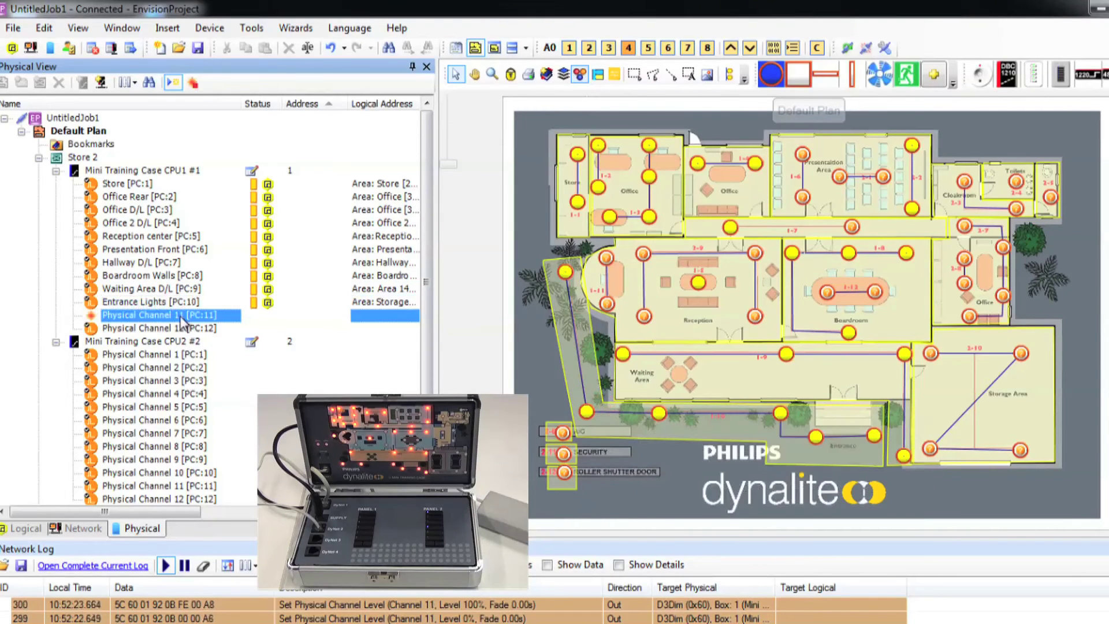
type("Reception Desk")
key("Return")
right_click(240, 328)
left_click(260, 356)
type("Boardroom table")
key("Return")
Step: Name CPU2 channels 1–6: Presentation Center, Presentation Rear, Cloakroom, Toilet, Toilet, A/C
left_click(144, 358)
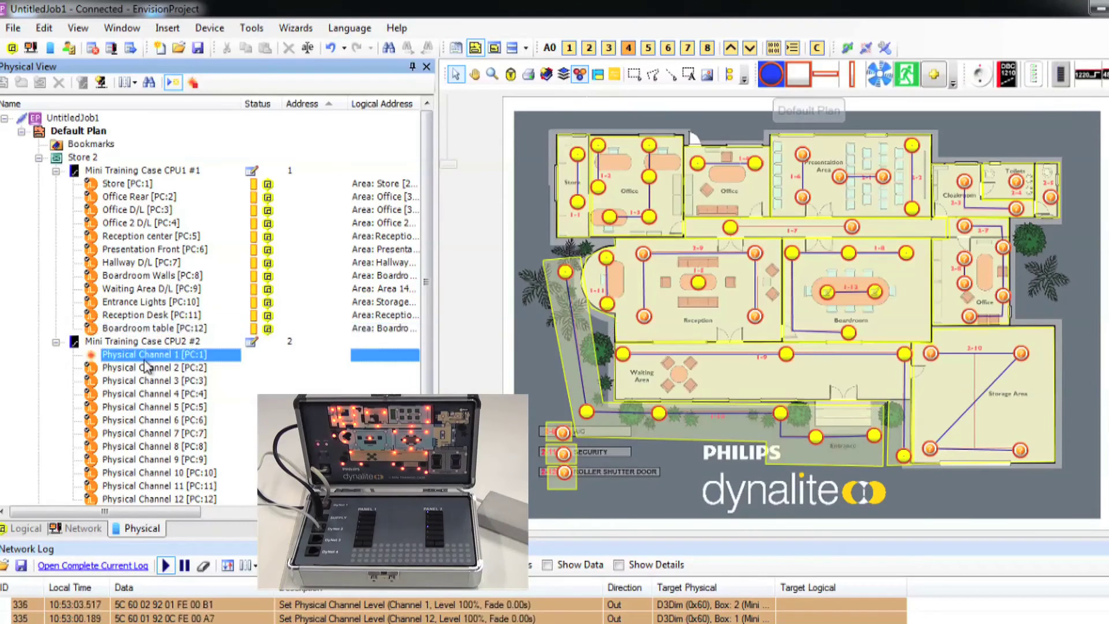
key("F2")
type("Presentation Center")
key("Return")
right_click(211, 369)
left_click(227, 396)
type("Presentation Rear")
right_click(213, 380)
left_click(215, 409)
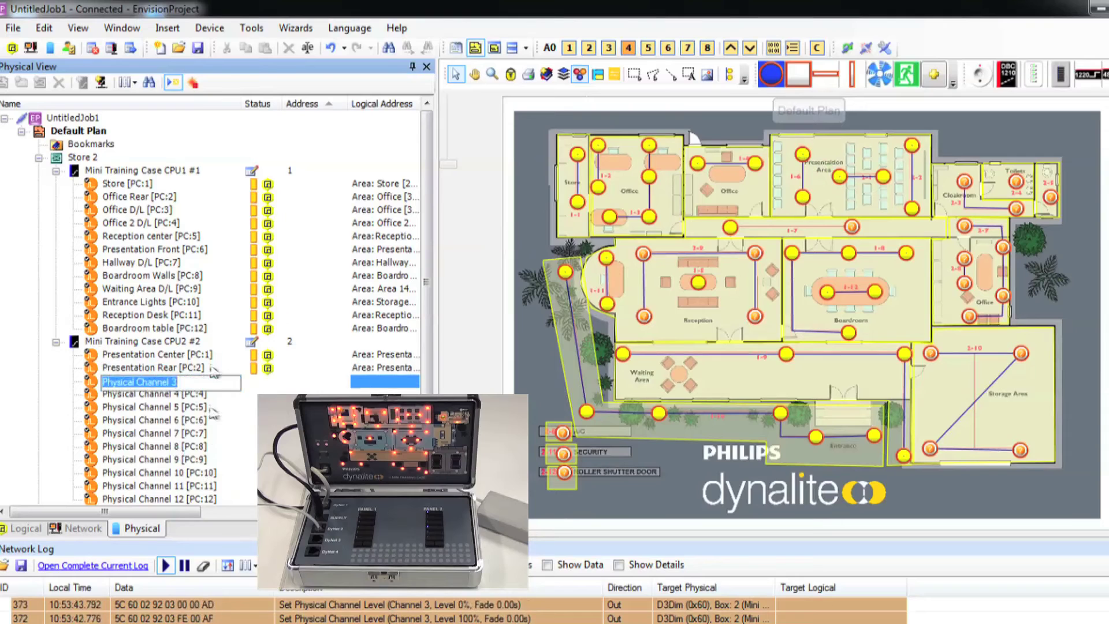
type("Cloakroom [PC:3")
right_click(211, 394)
left_click(227, 422)
type("Toilet")
right_click(211, 407)
left_click(227, 435)
type("Toilet")
left_click(175, 420)
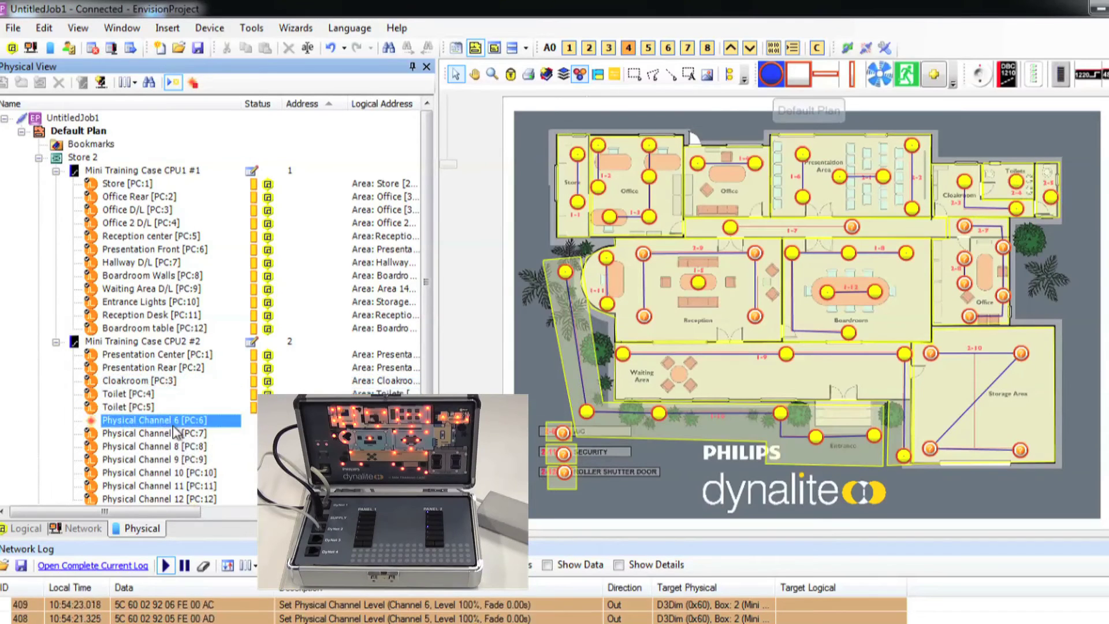
type("A/C")
key("Return")
key("Down")
Step: Name CPU2 channels 7–11: Office walls, Center, reception Walls, Storage lights, Security
key("F2")
type("Office walls")
key("Return")
key("Down")
key("F2")
type("Center")
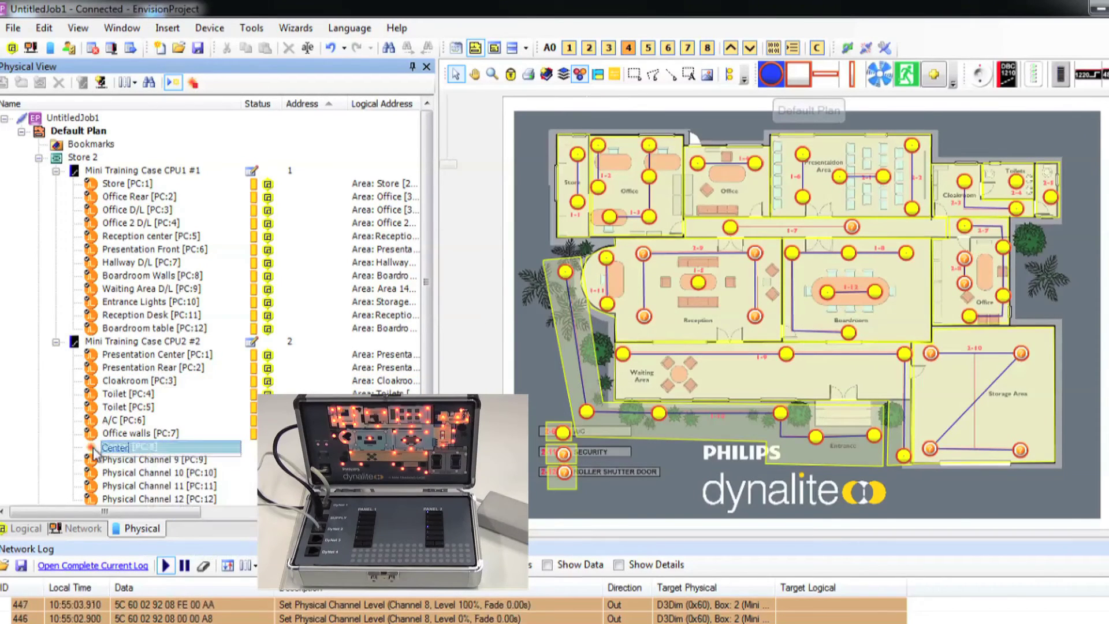
key("Return")
key("Down")
key("F2")
type("reception Walls")
key("Return")
key("Down")
key("F2")
type("Storage lights")
key("Return")
key("Down")
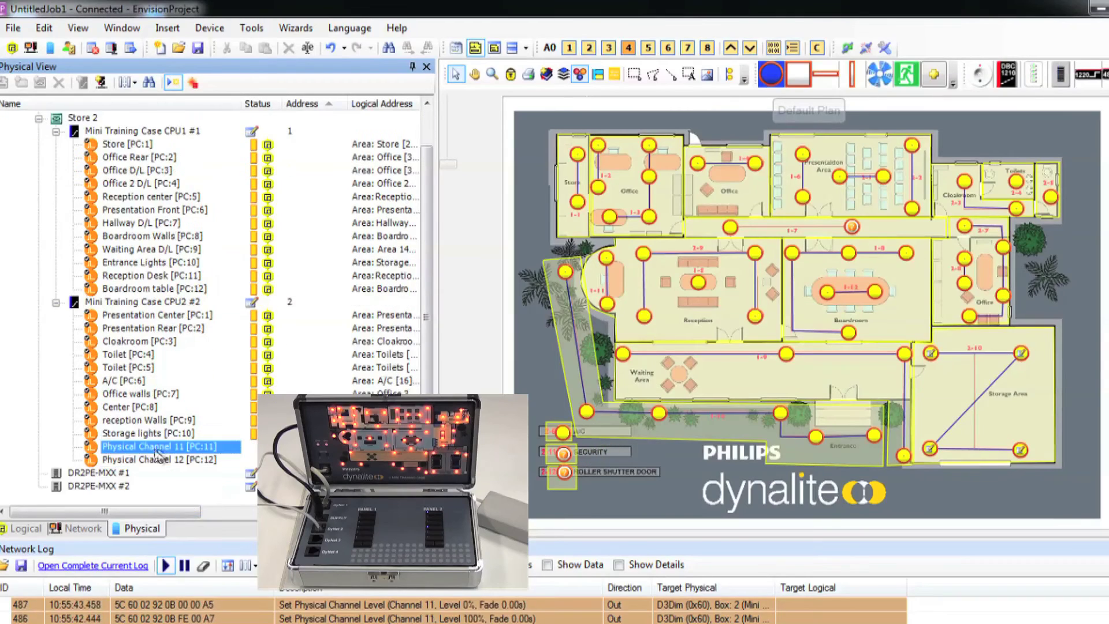
key("F2")
type("Security [PC:")
key("Return")
key("Down")
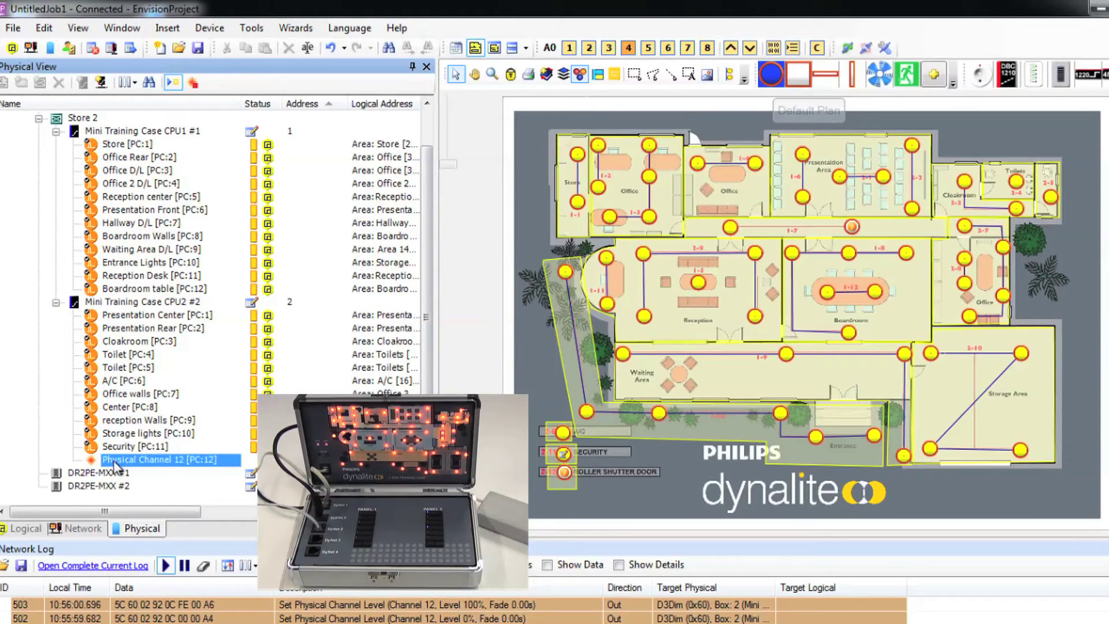
Step: Name CPU2 channel 12 'door' and switch it on to test it
right_click(115, 466)
left_click(149, 489)
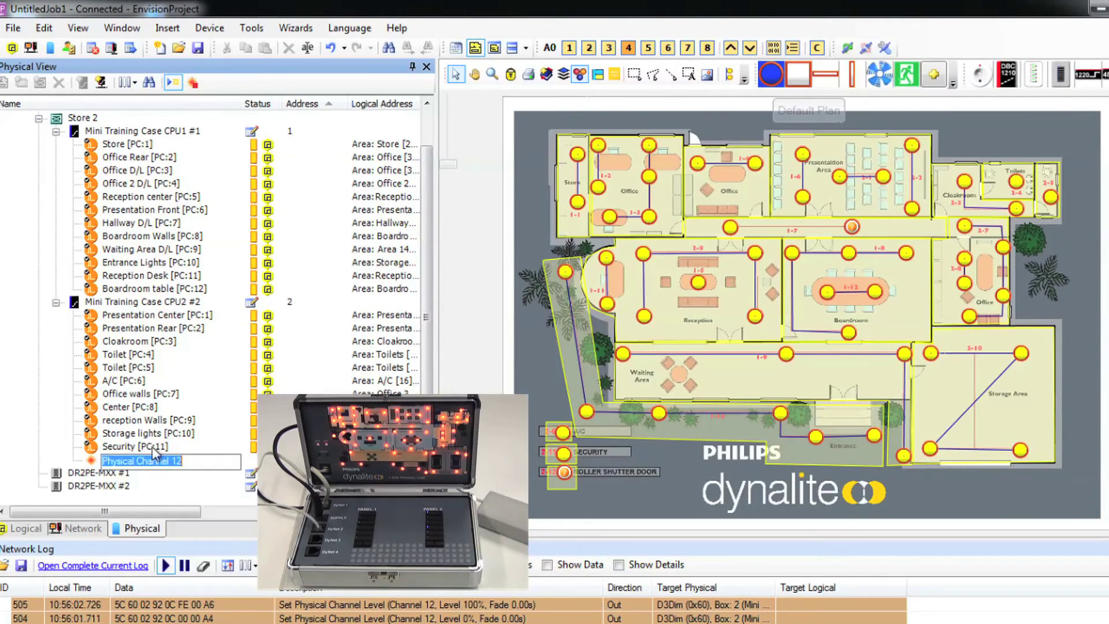
type("door")
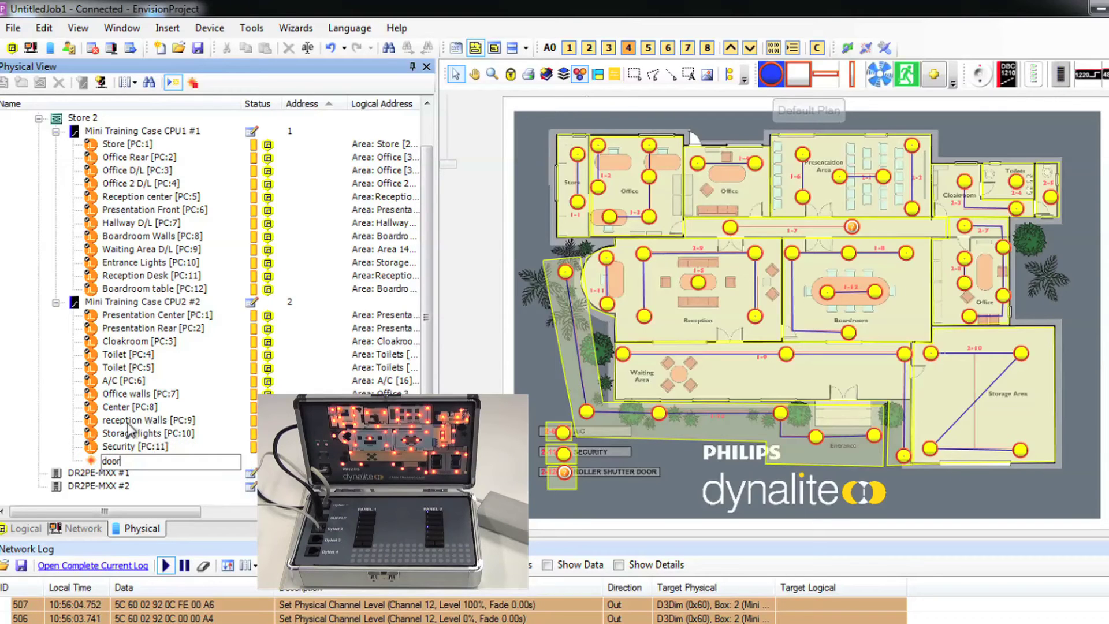
key("Return")
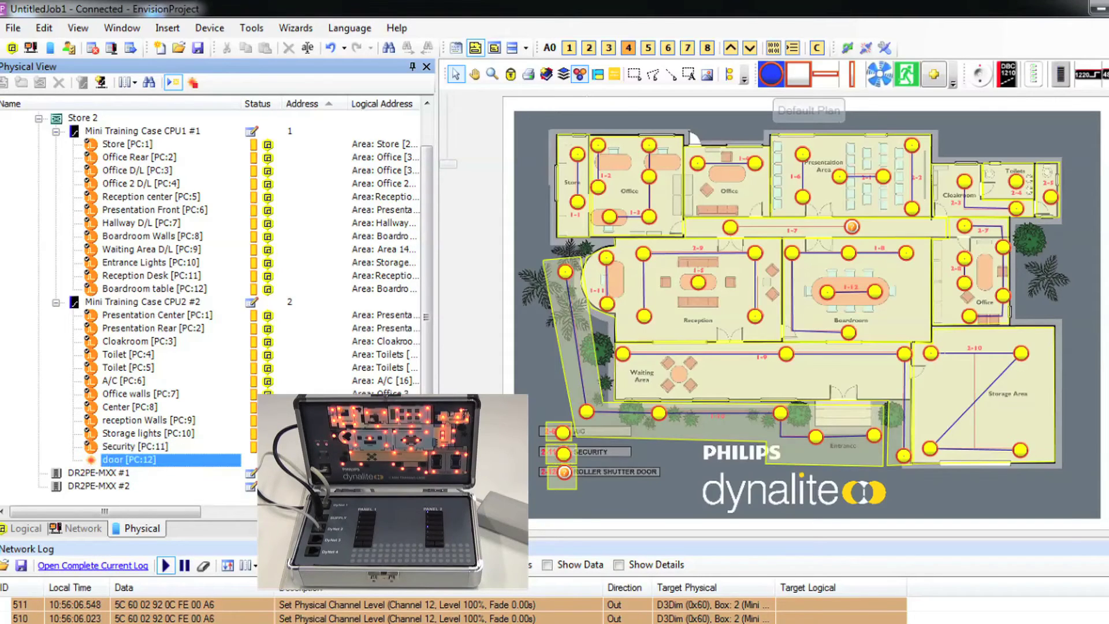
double_click(203, 464)
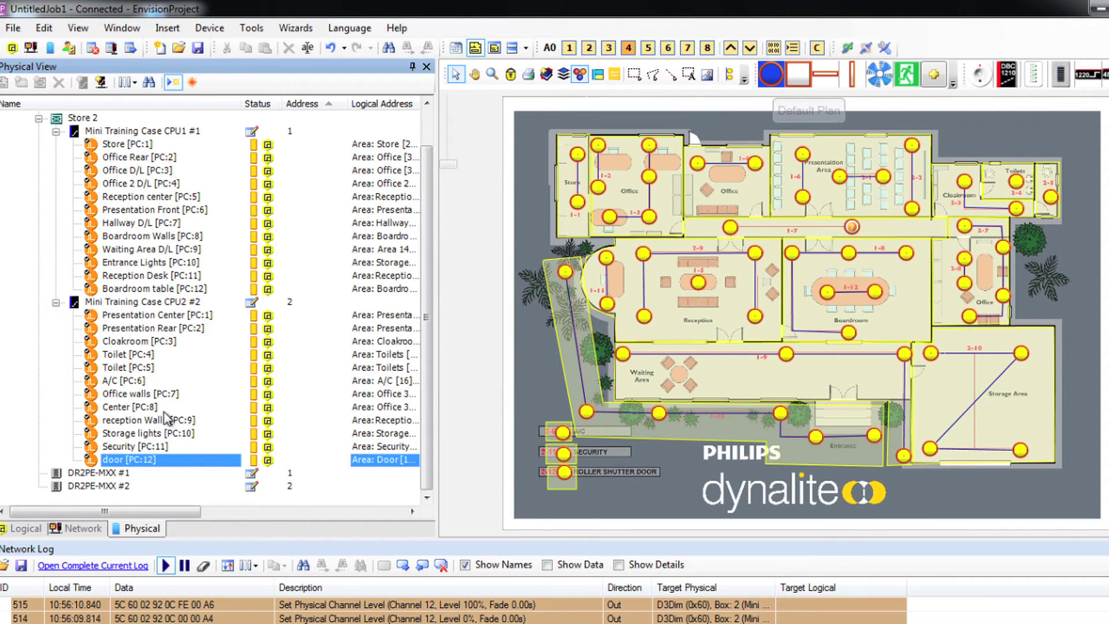
Step: Save the modified device data to Mini Training Case CPU2 #2
left_click(132, 302)
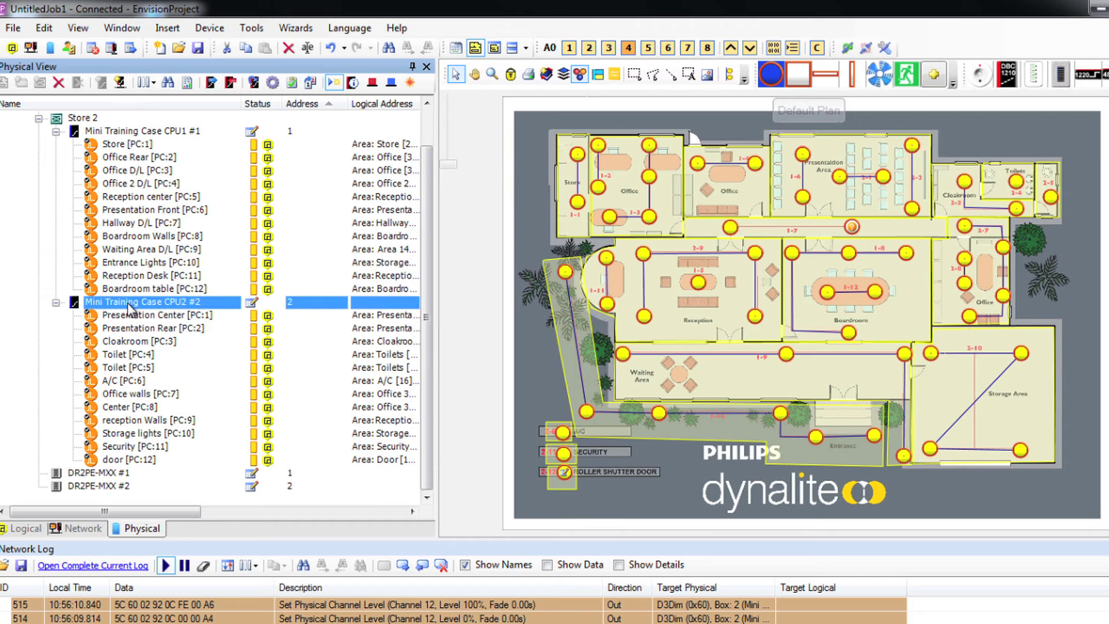
left_click(231, 84)
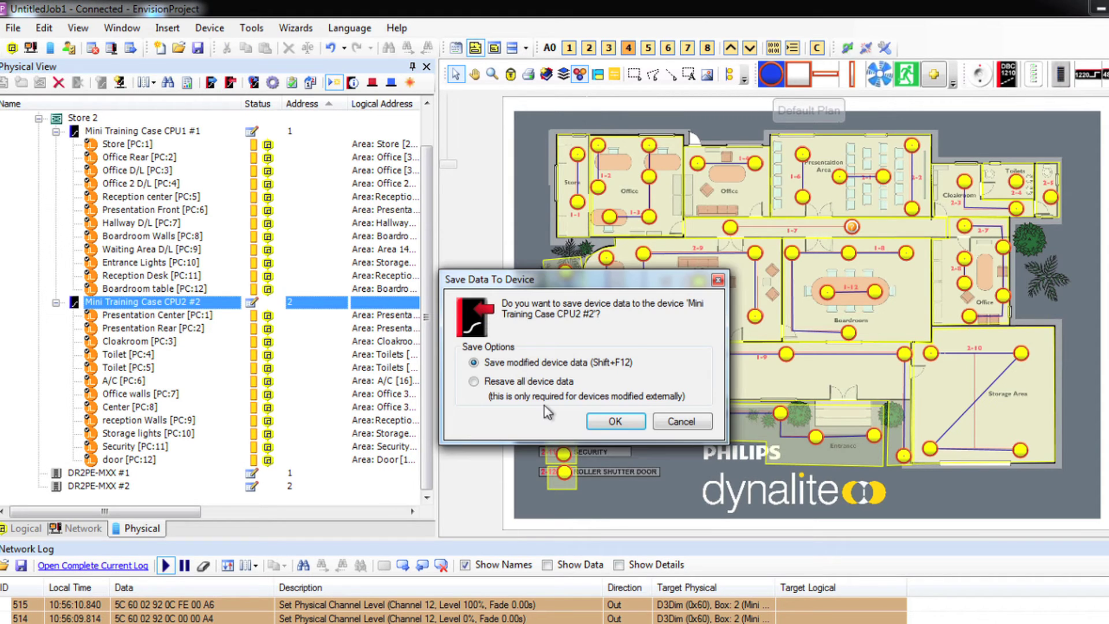
left_click(615, 422)
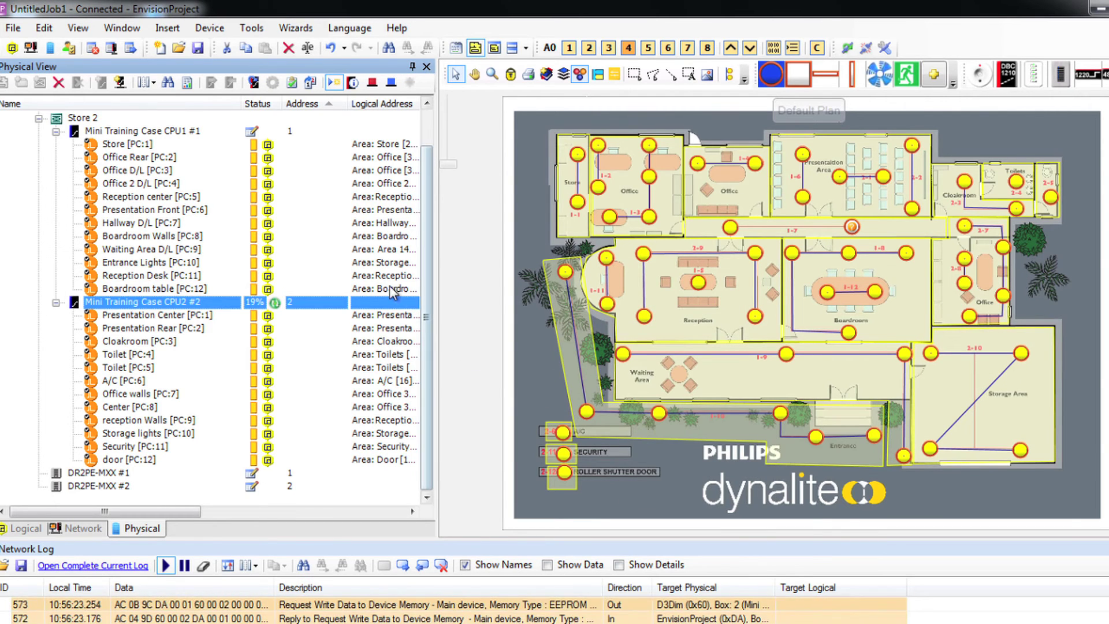
Step: Save the modified device data to Mini Training Case CPU1 #1
left_click(187, 132)
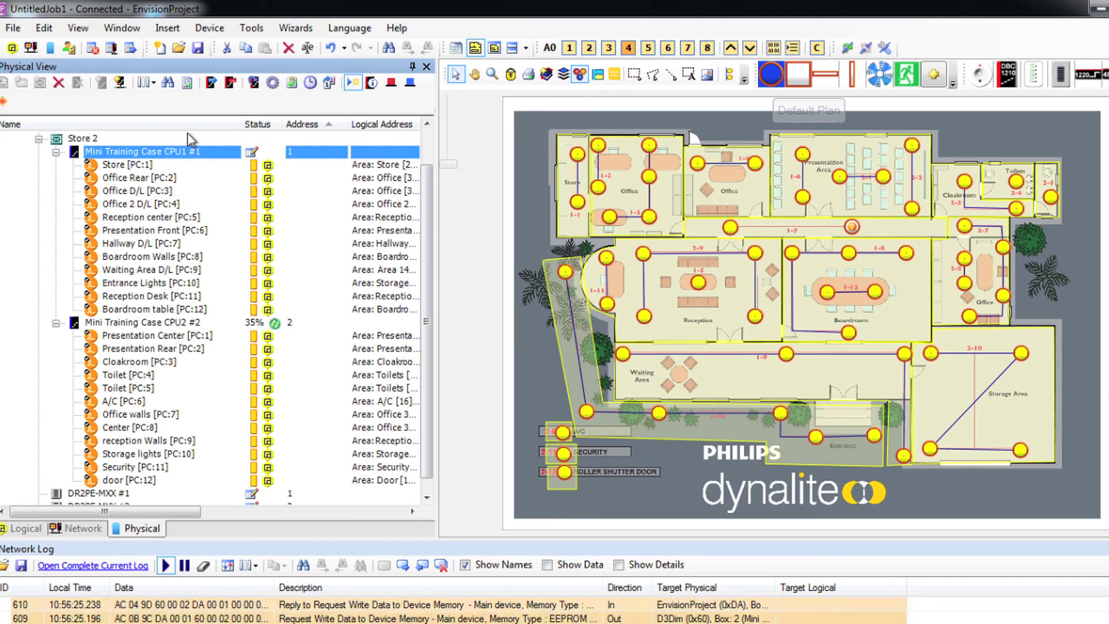
left_click(230, 83)
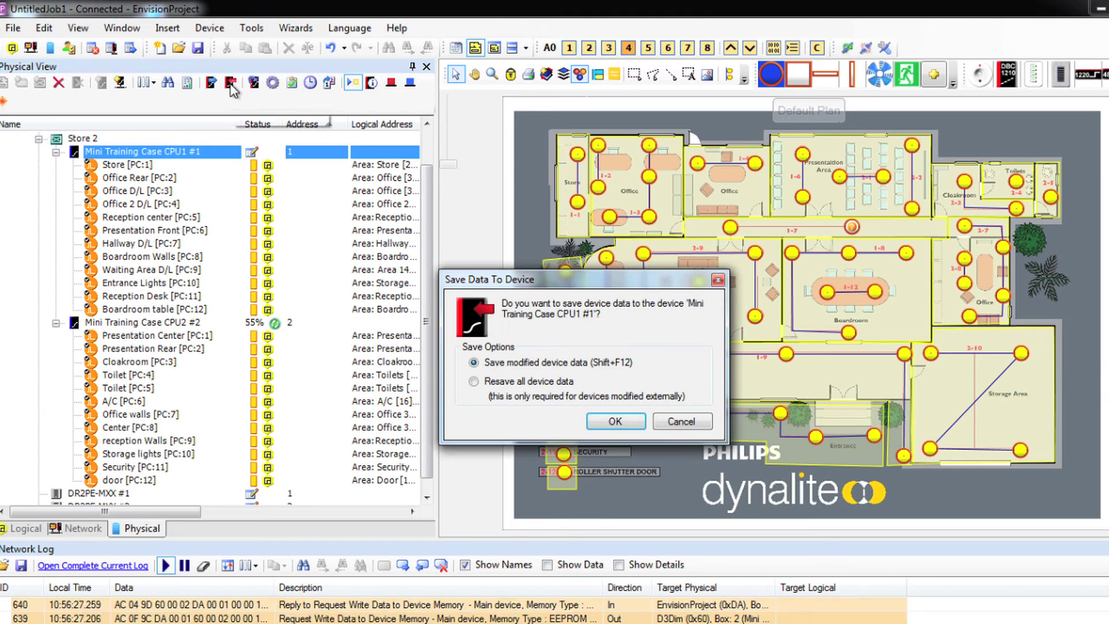
left_click(608, 422)
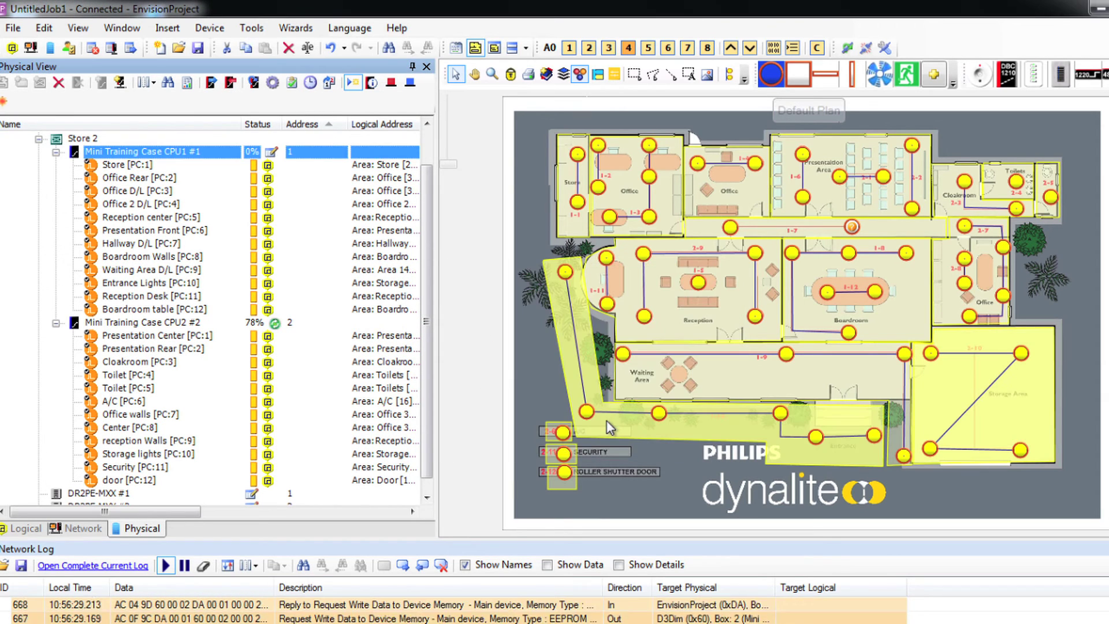
mouse_move(607, 421)
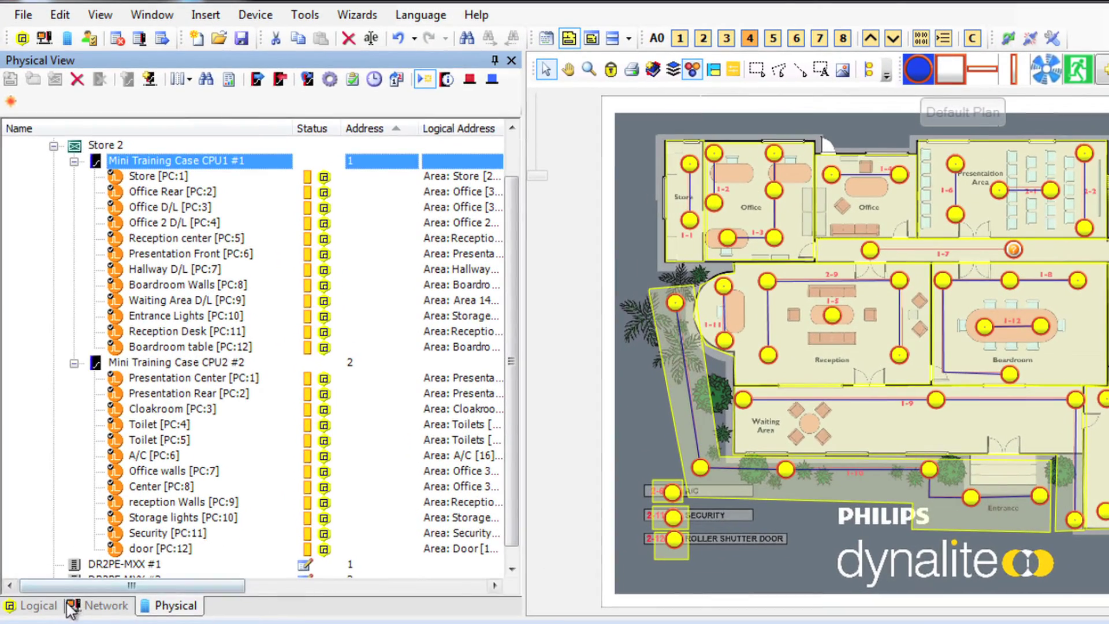
Step: In Logical View, expand Default Plan and flash Area 14's lights
left_click(34, 428)
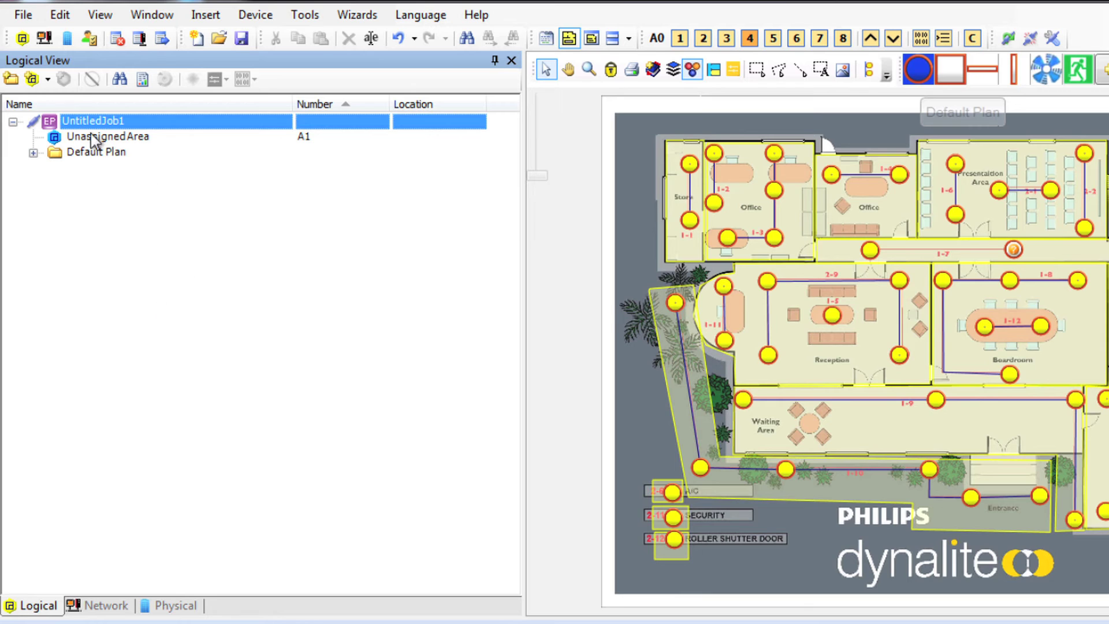
left_click(33, 154)
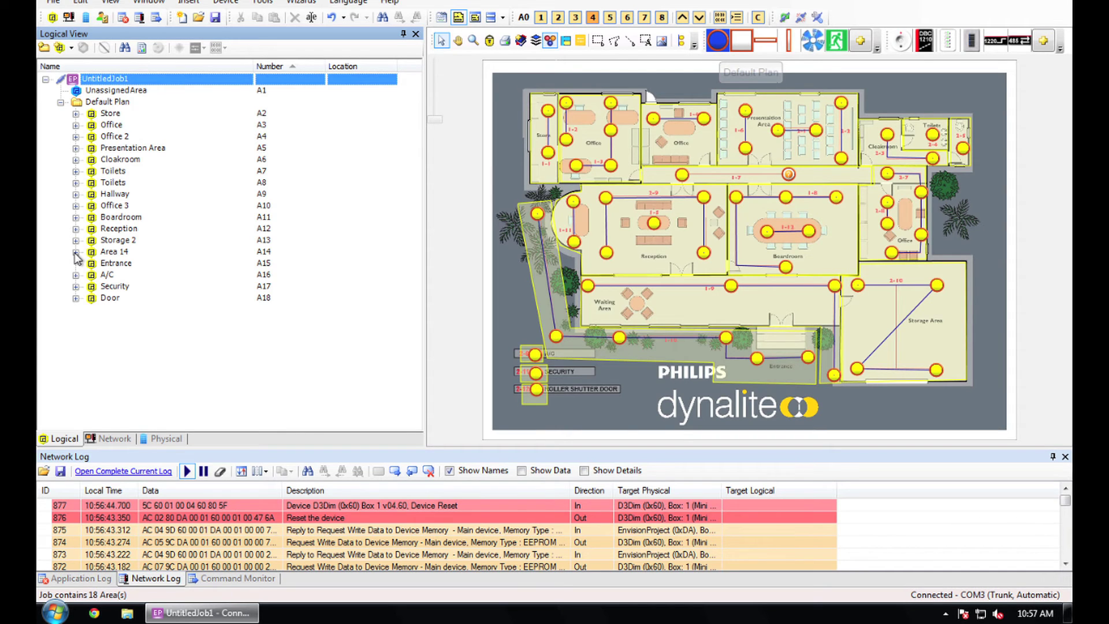
left_click(114, 253)
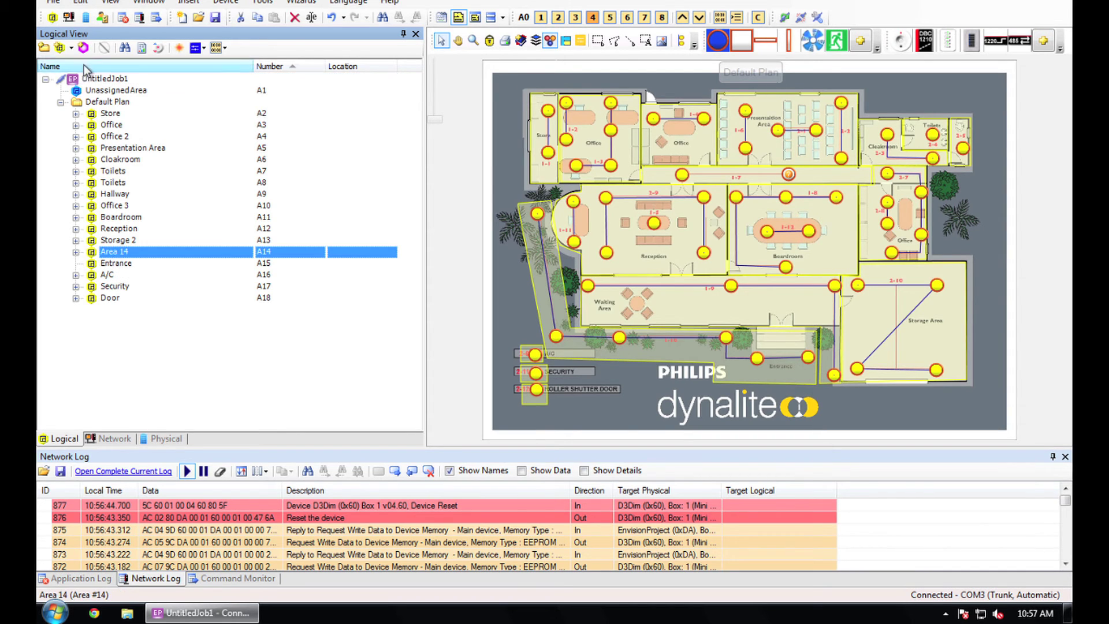
left_click(180, 48)
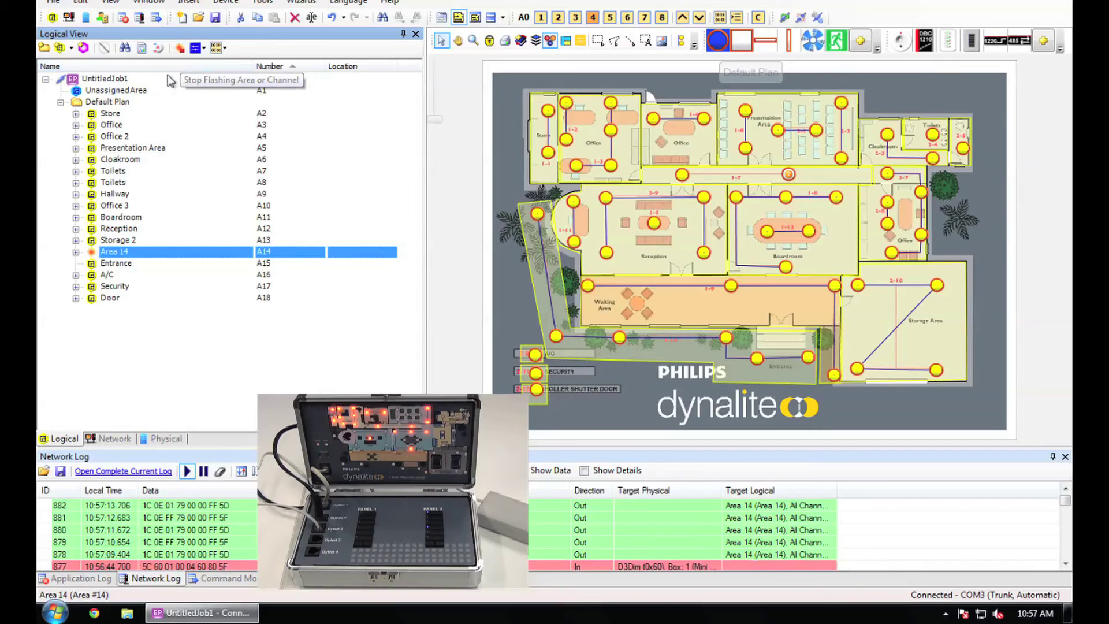
Step: Rename Area 14 to 'Porch', then flash the Store area's lights
right_click(113, 257)
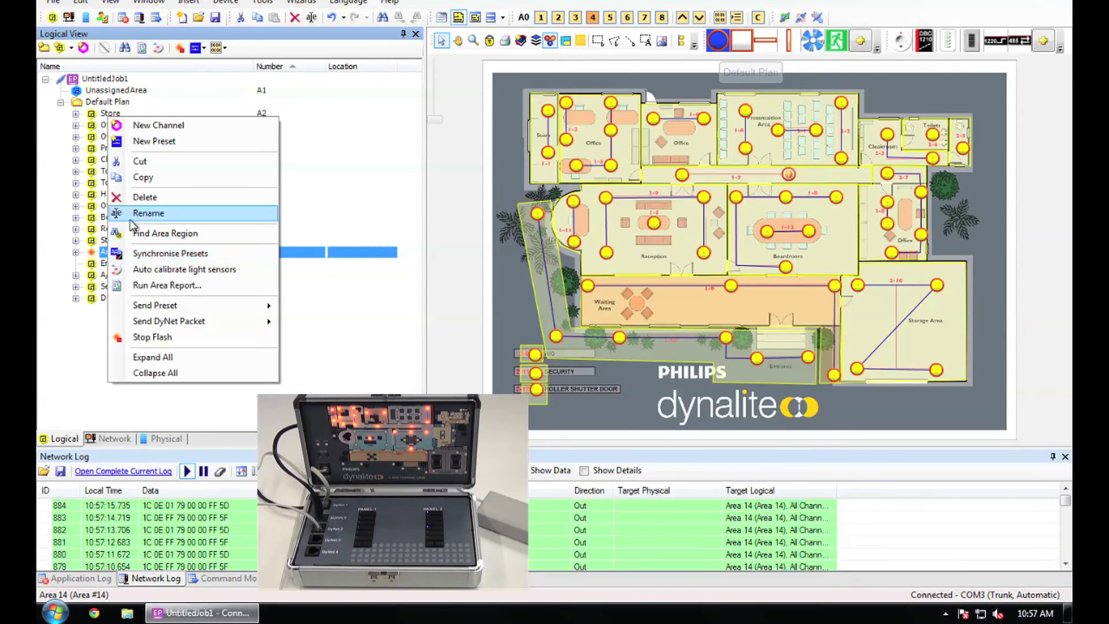
left_click(192, 213)
type("Porch")
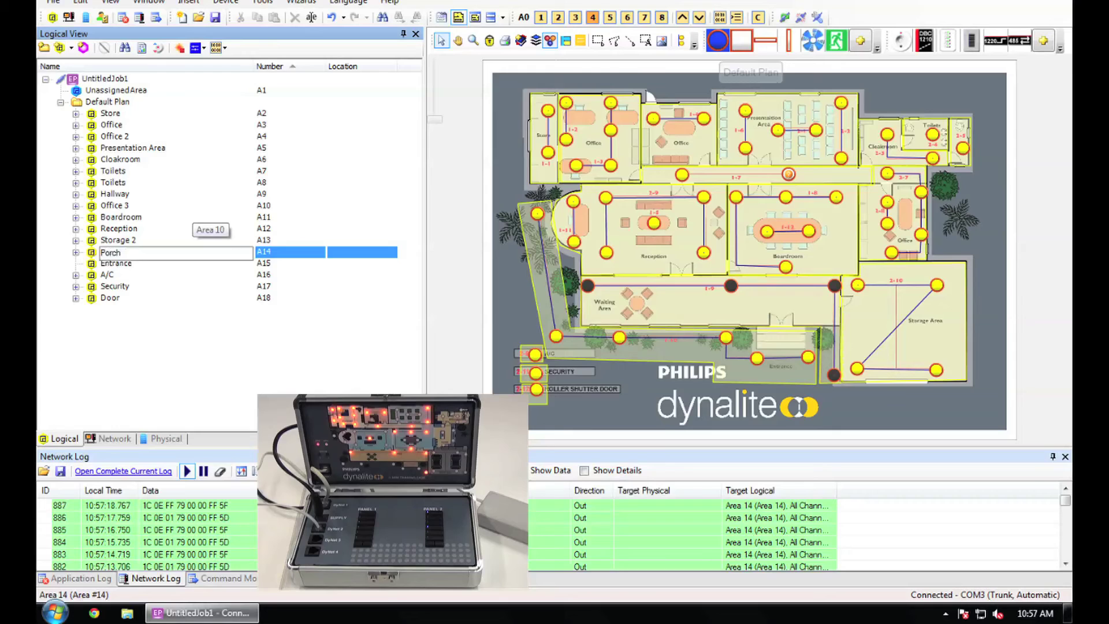
key("Return")
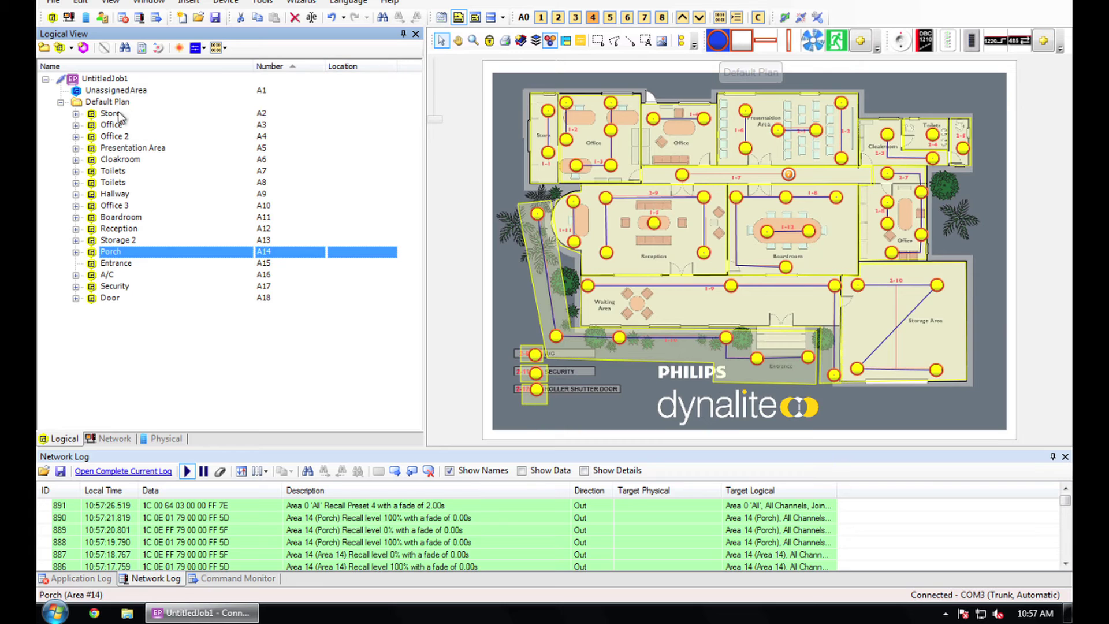
left_click(113, 114)
left_click(179, 47)
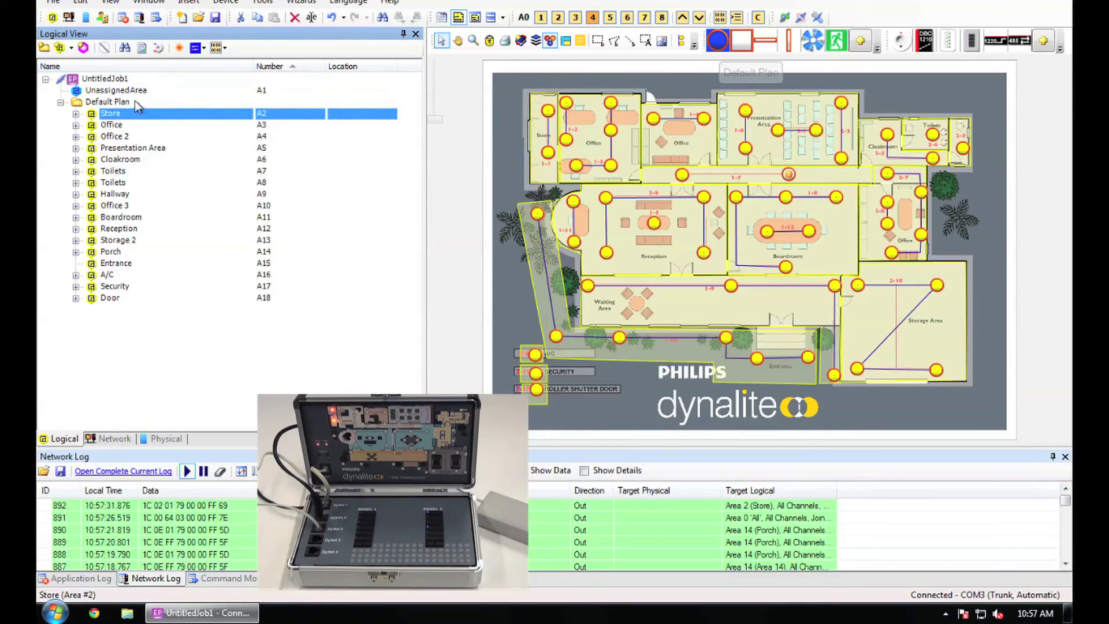
Step: Flash and stop the Office, Office 2 and Presentation Area lights in turn
key("Down")
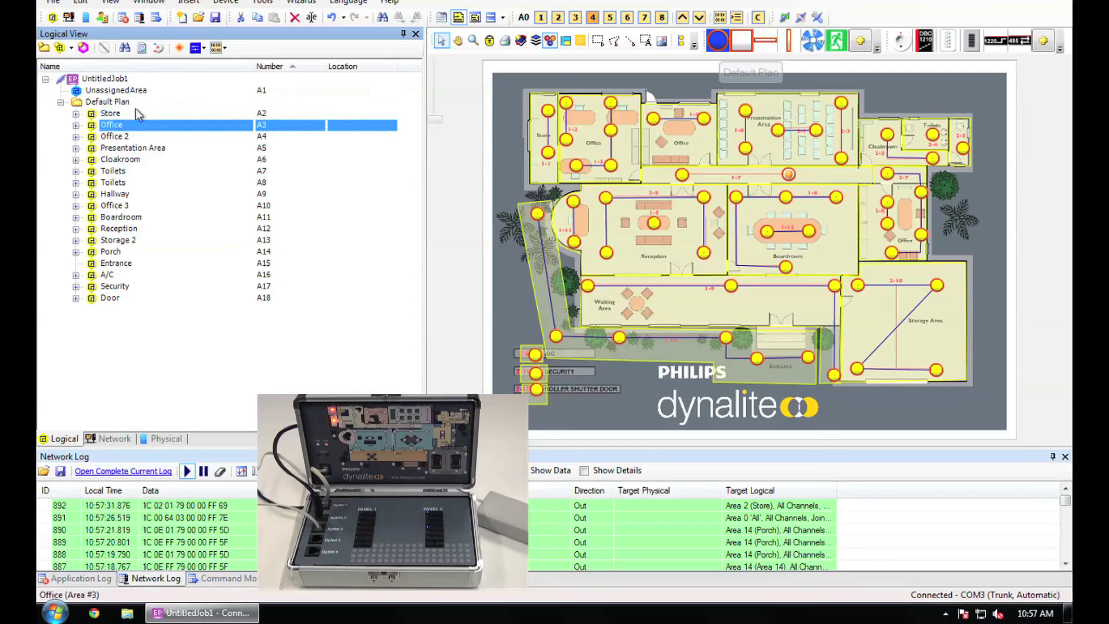
left_click(179, 48)
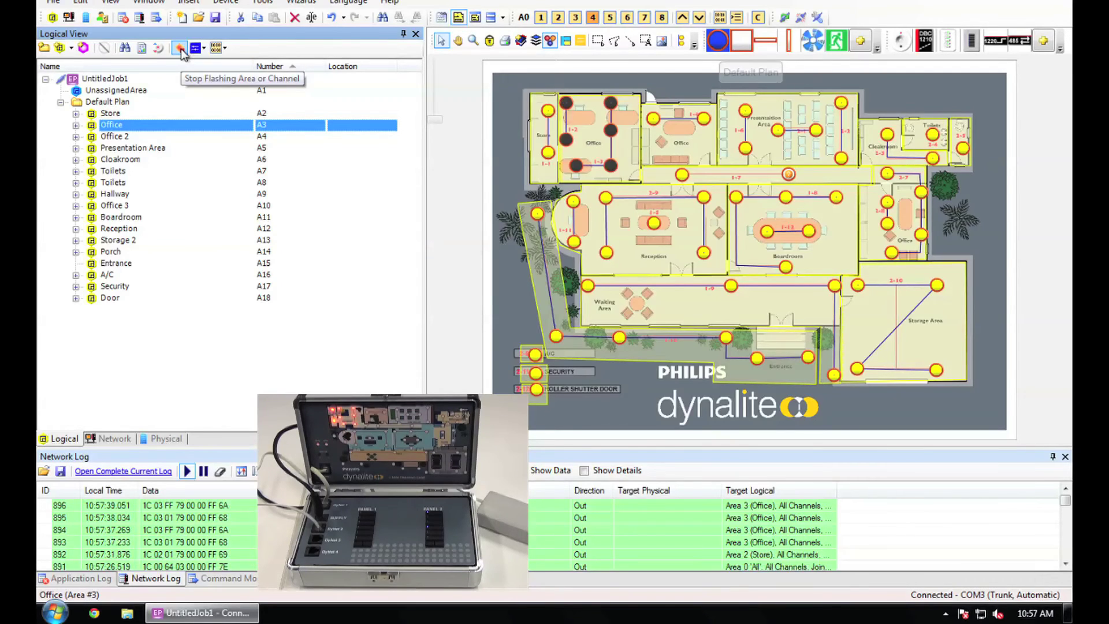
left_click(181, 49)
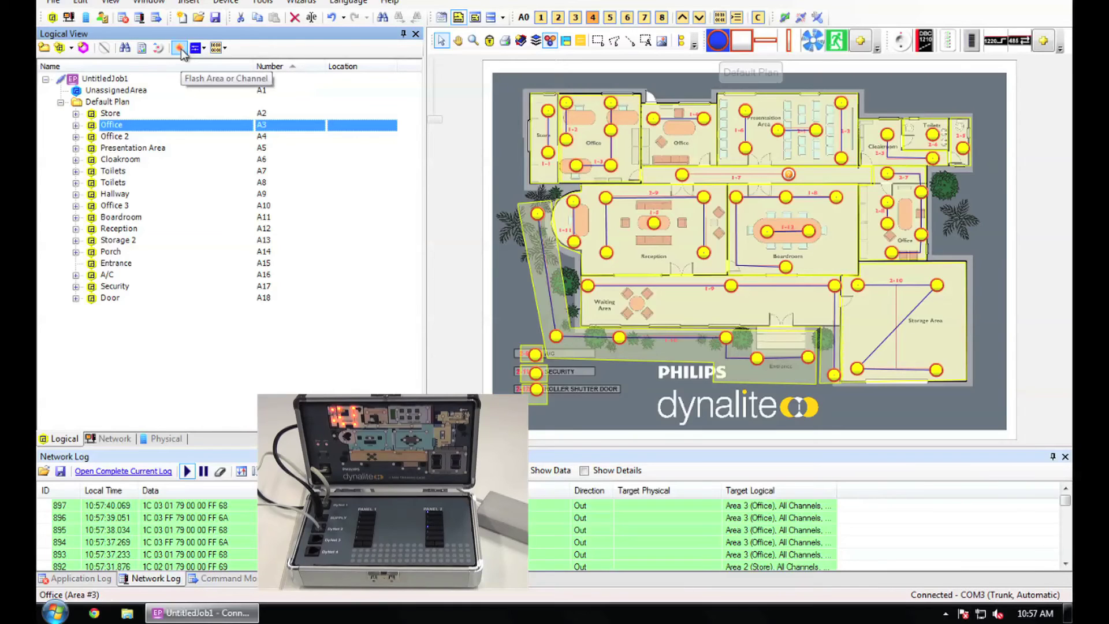
key("Down")
left_click(180, 50)
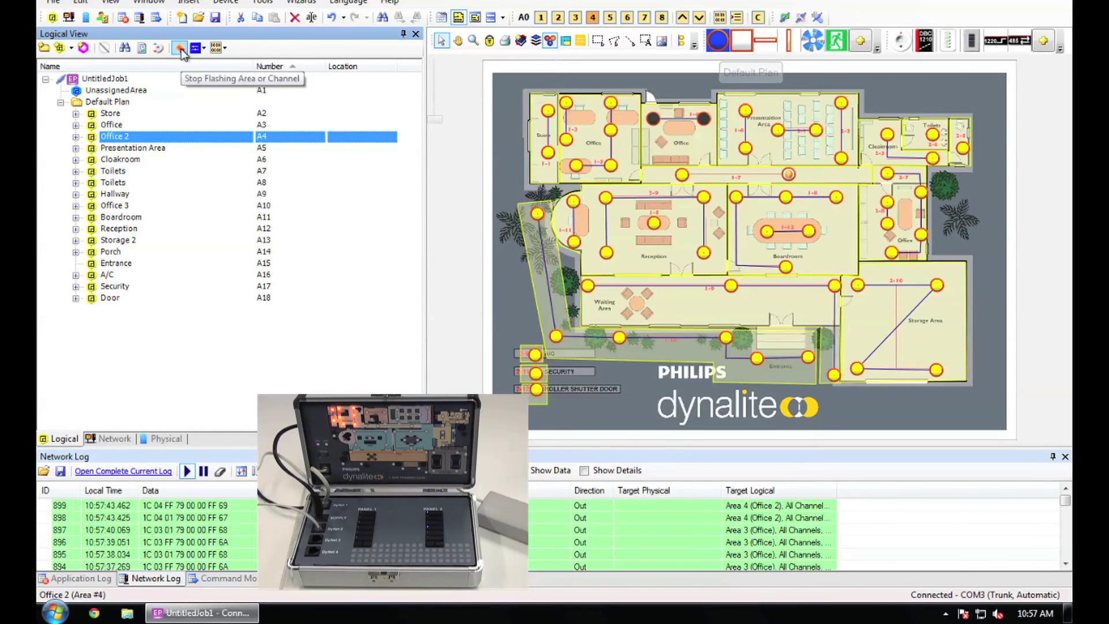
left_click(180, 50)
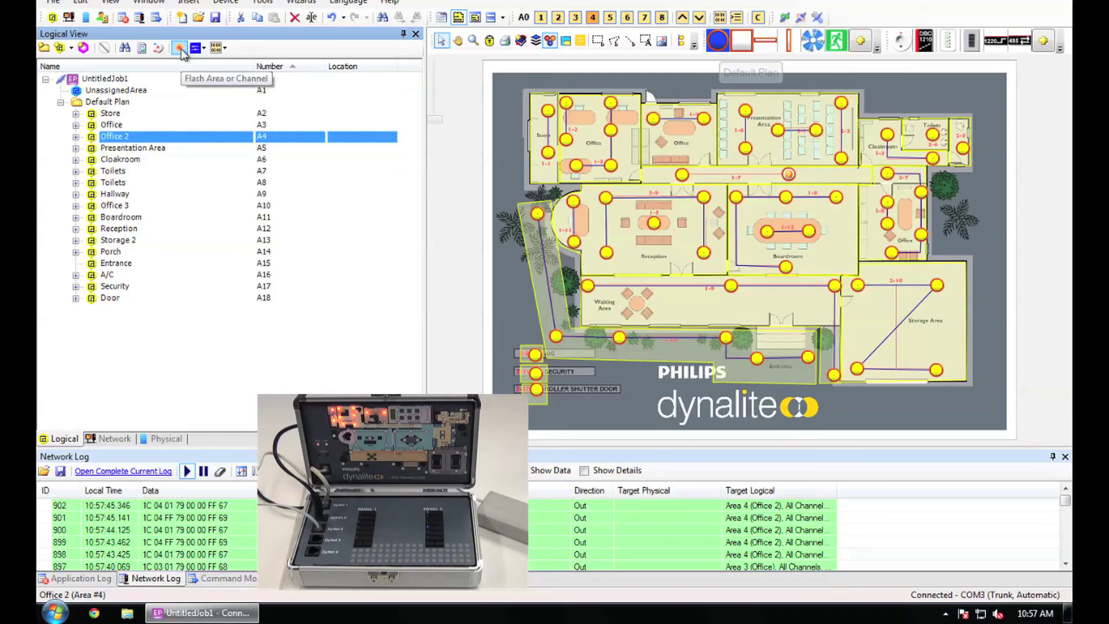
key("Down")
left_click(180, 50)
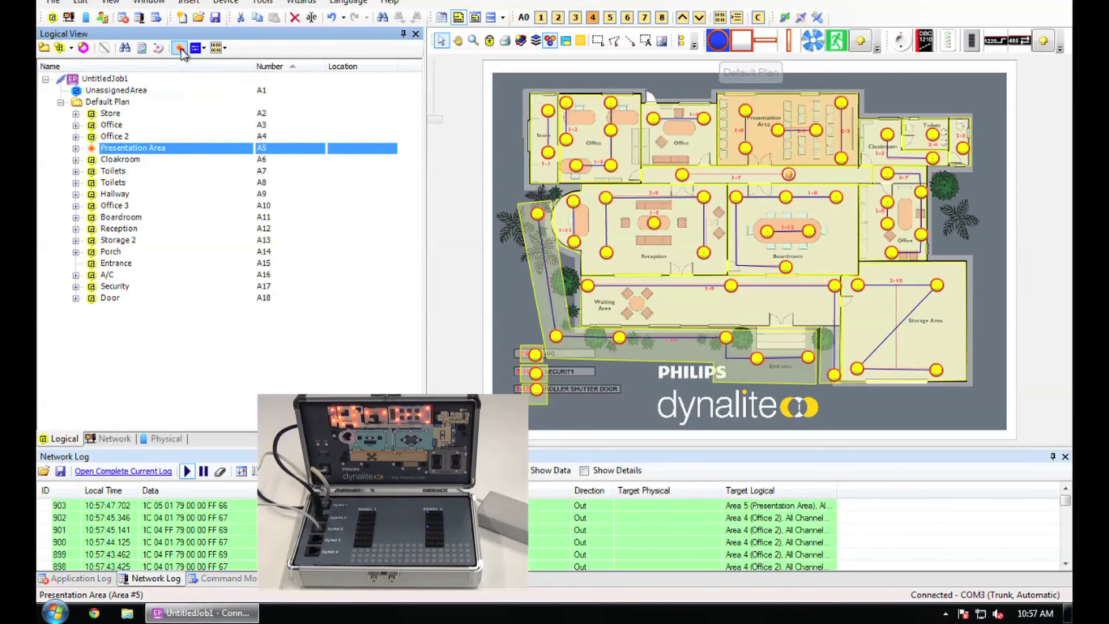
left_click(180, 49)
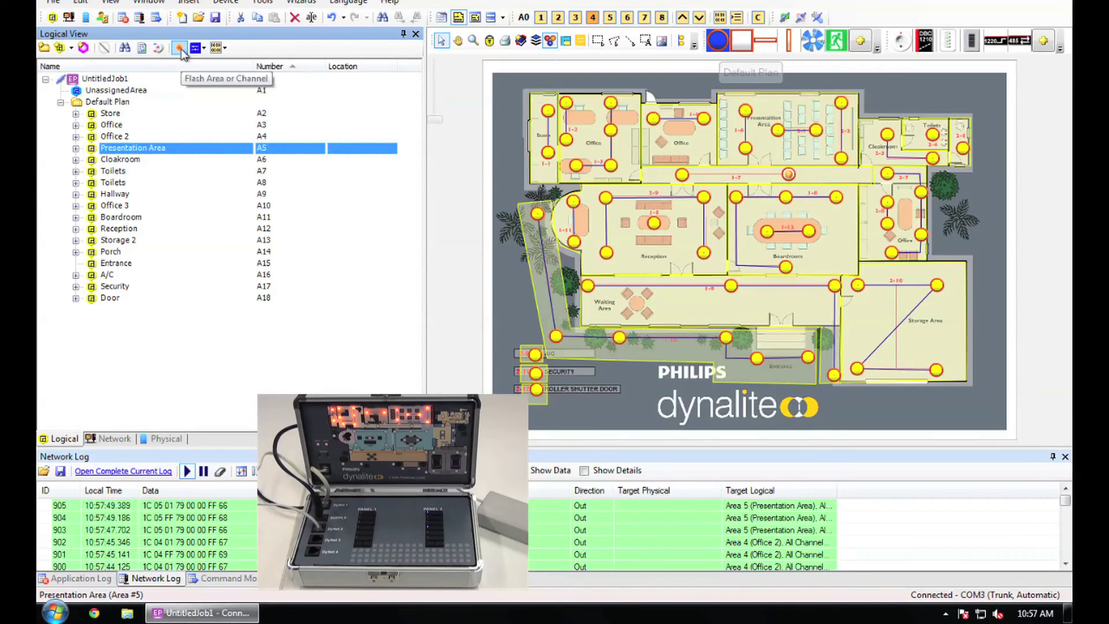
Step: Flash and stop the Cloakroom and both Toilets areas (A8 and A7) to check them
key("Down")
left_click(181, 50)
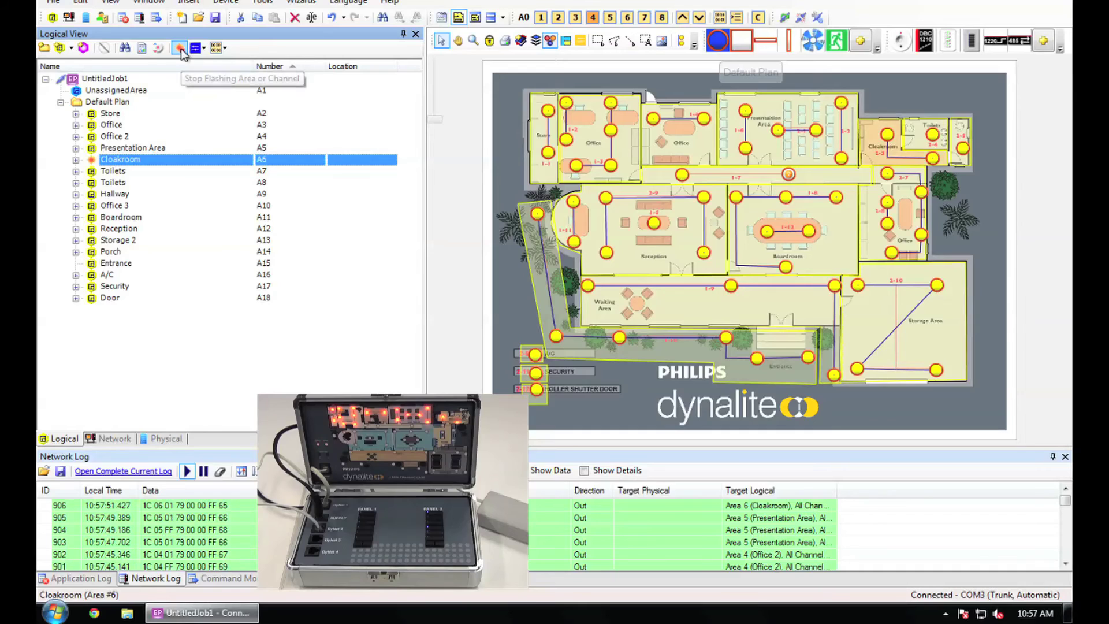
key("Down")
left_click(181, 50)
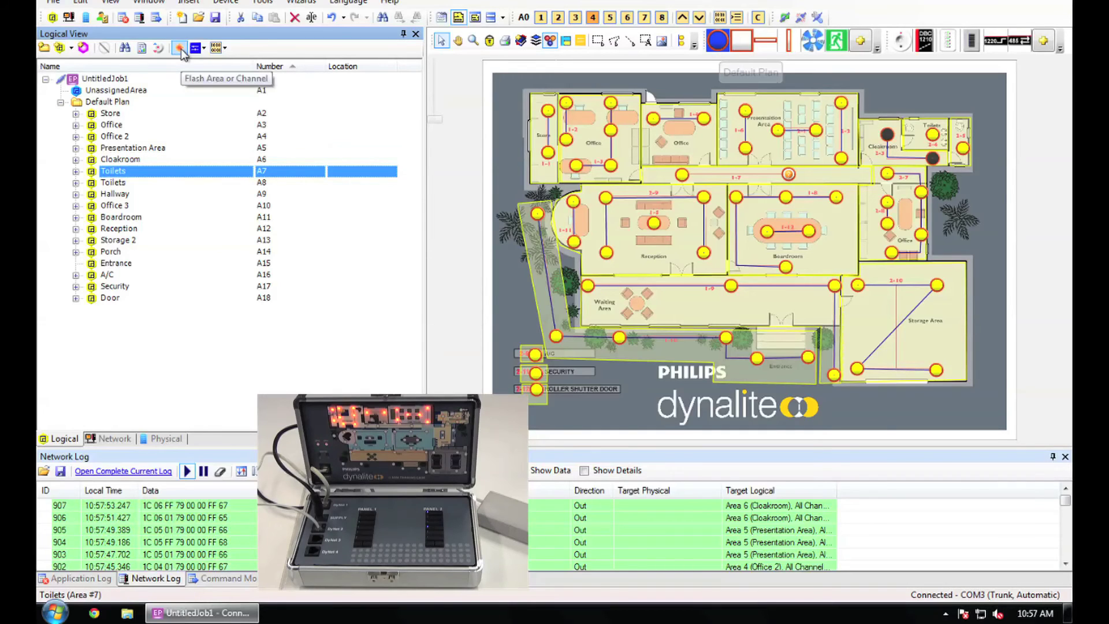
left_click(182, 49)
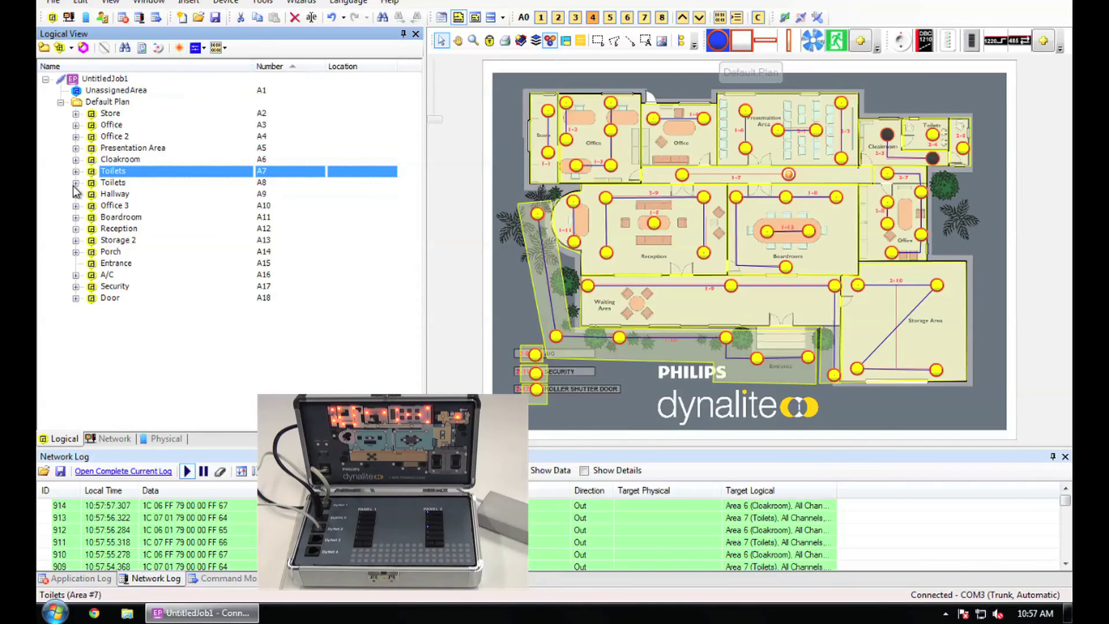
left_click(109, 162)
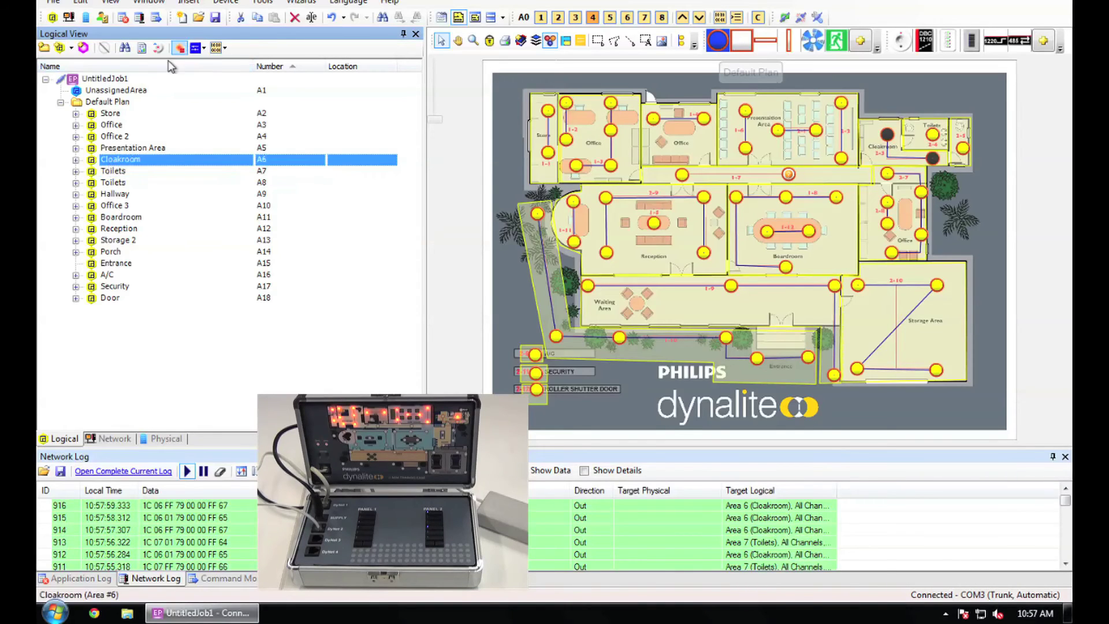
left_click(114, 183)
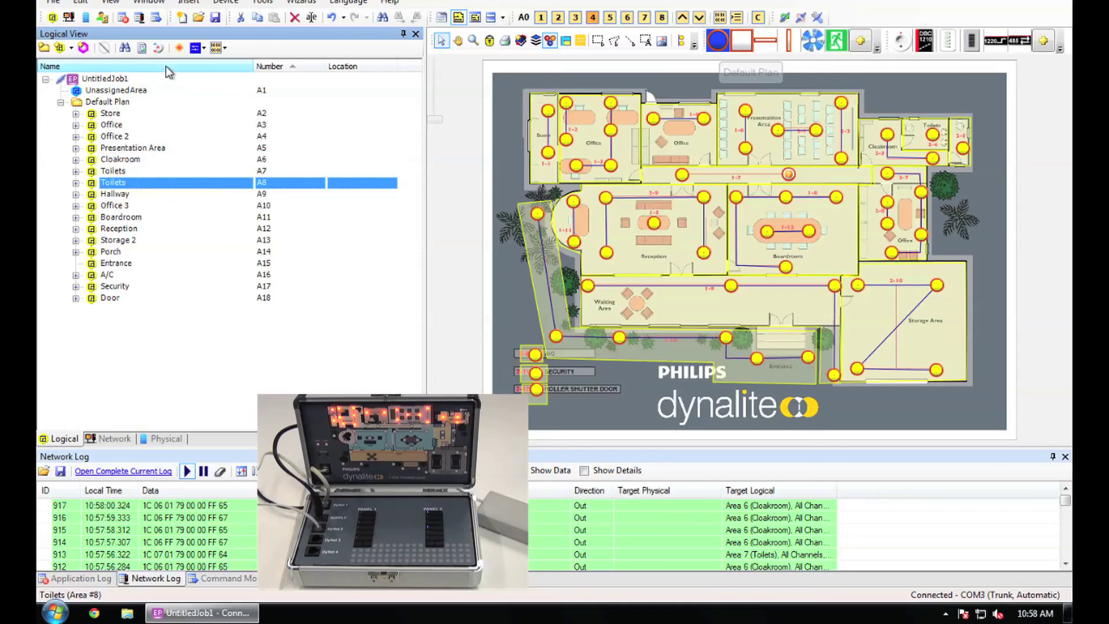
left_click(179, 49)
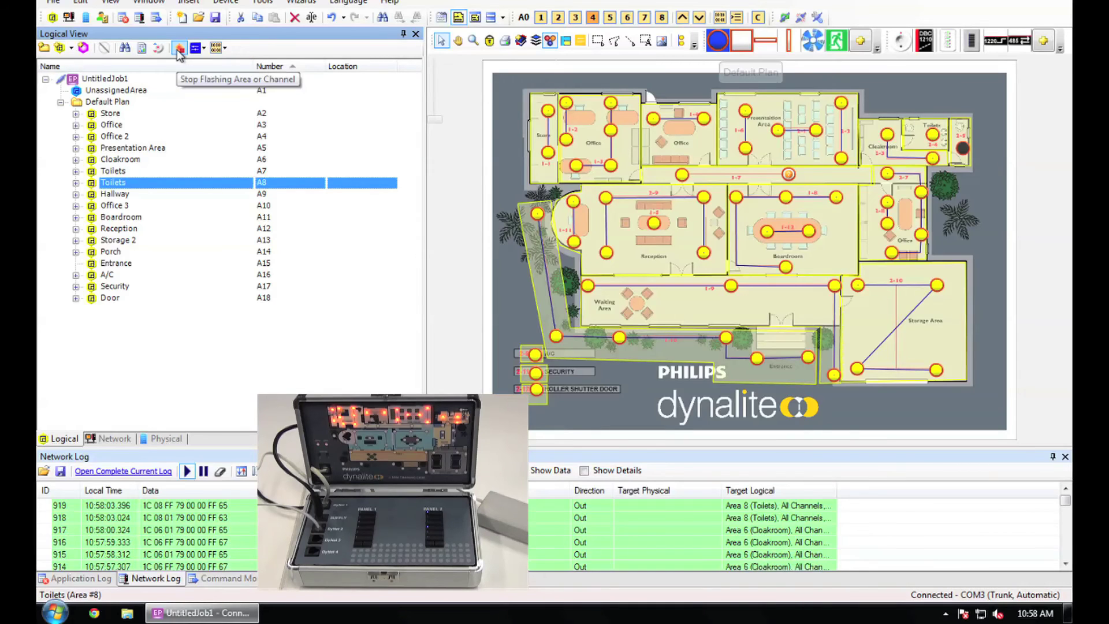
left_click(180, 49)
left_click(114, 171)
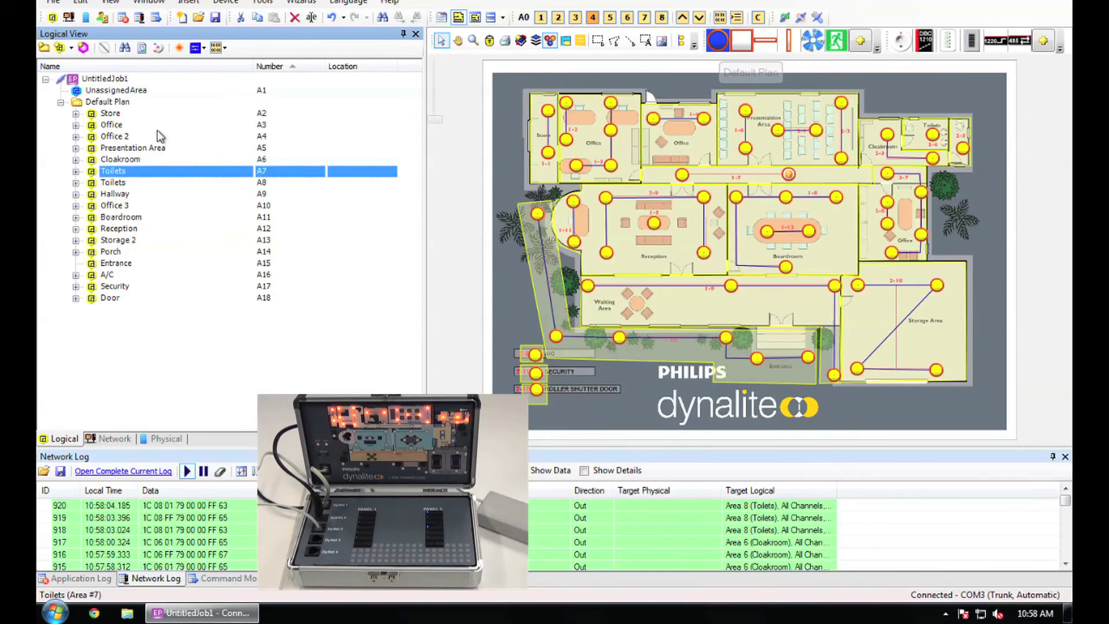
left_click(179, 49)
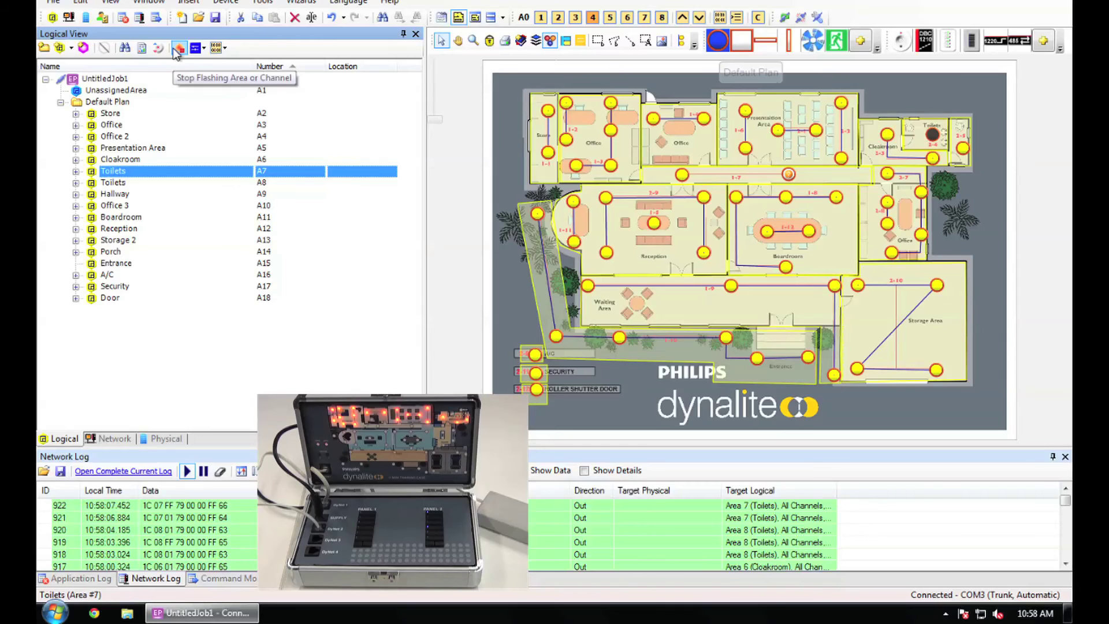
left_click(179, 50)
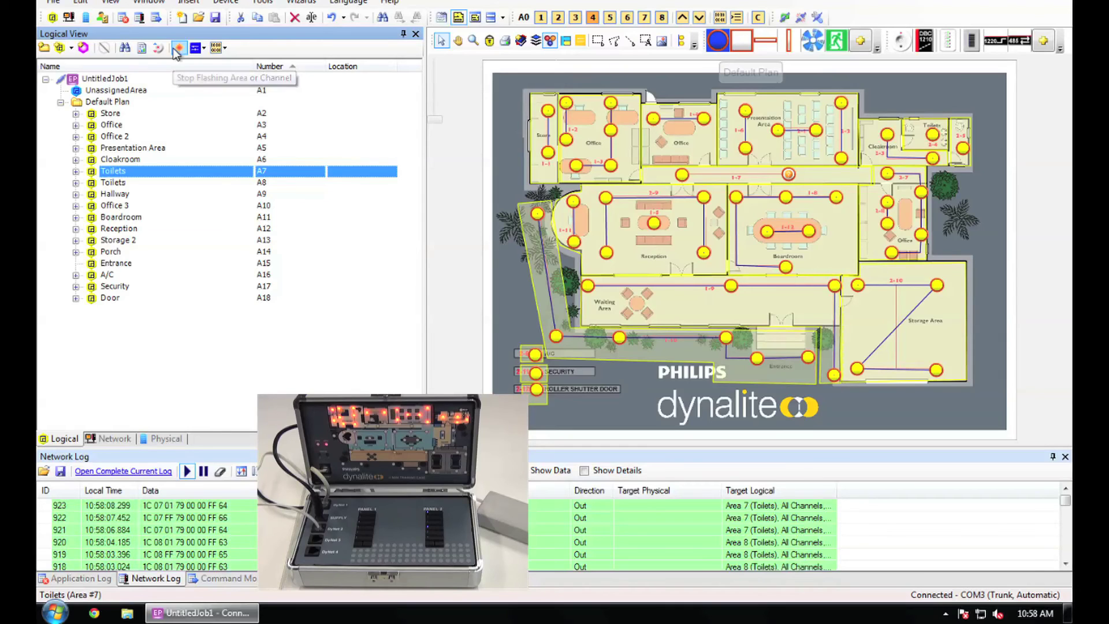
Step: Flash the Hallway, Office 3, Boardroom, Reception and Storage 2 areas in turn
left_click(113, 198)
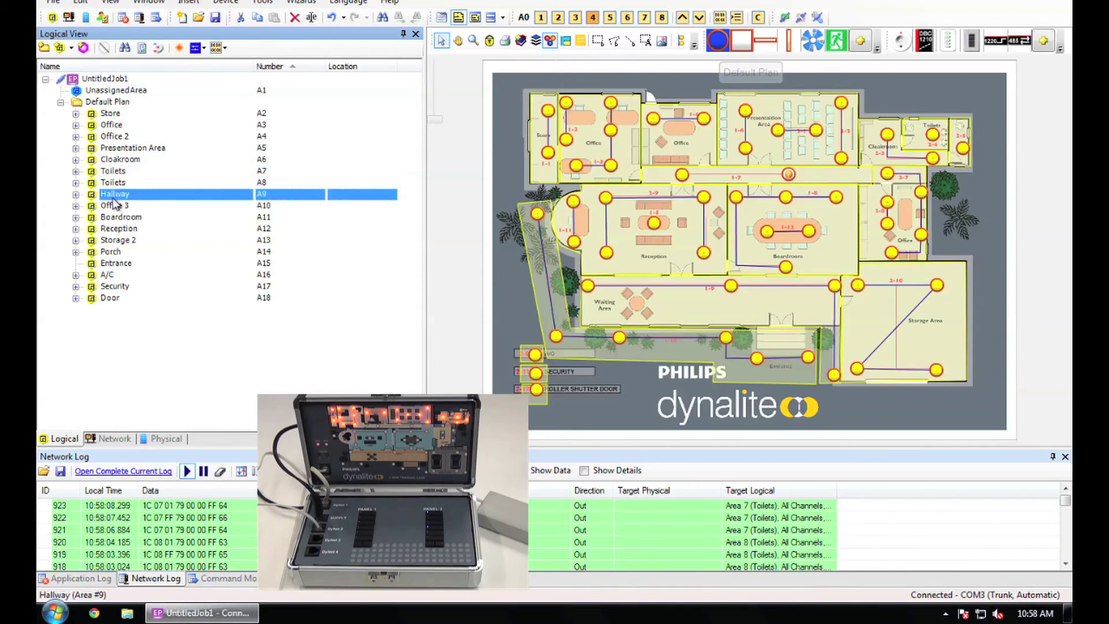
left_click(176, 50)
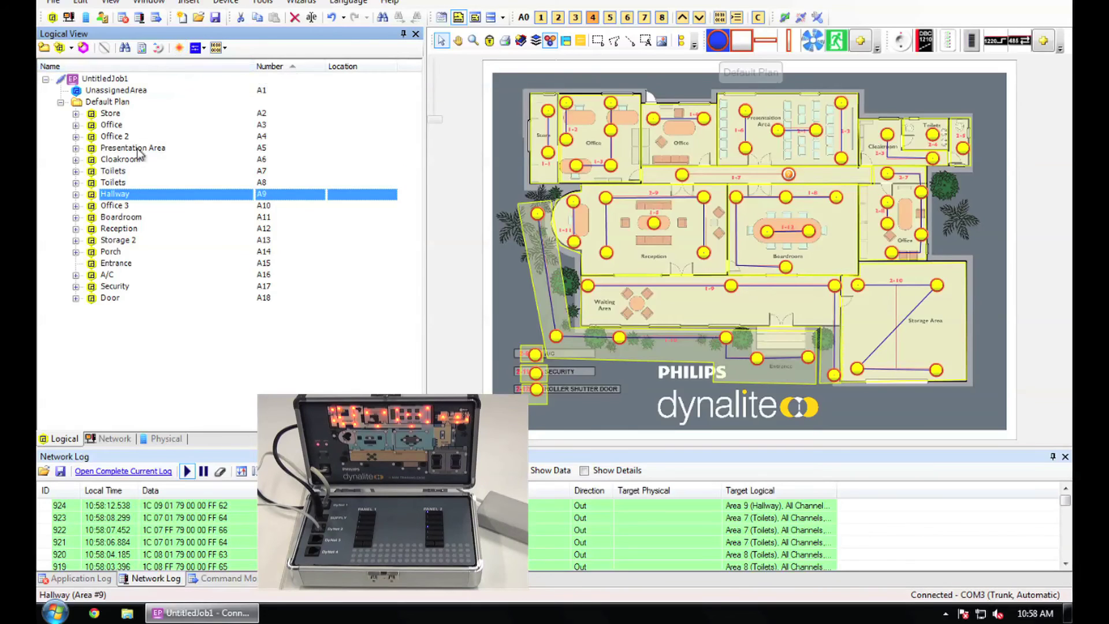
left_click(123, 206)
left_click(183, 50)
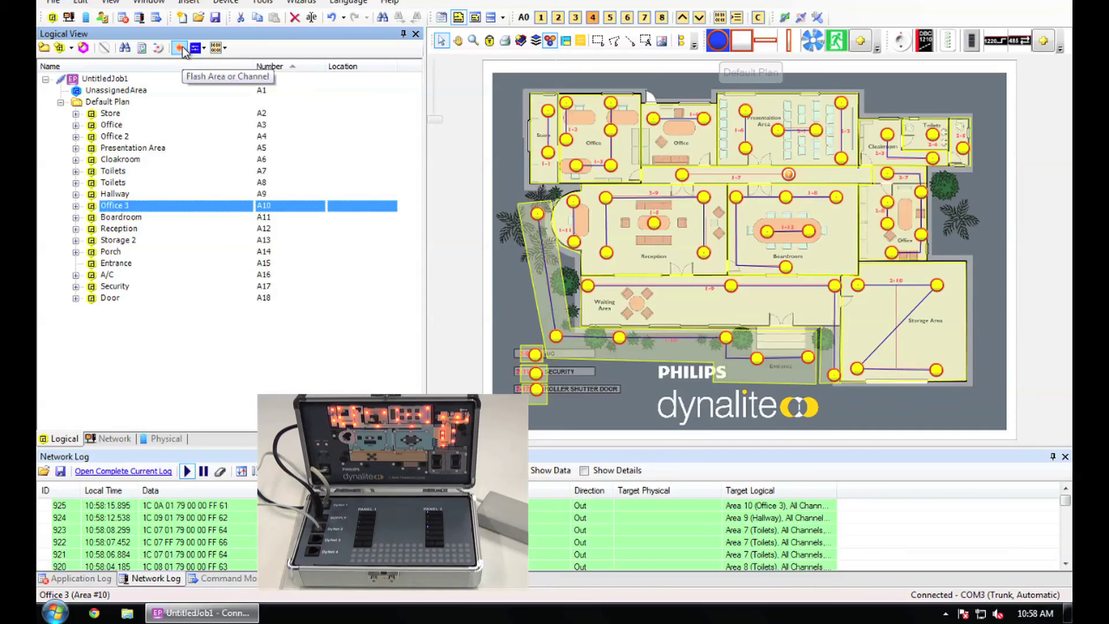
left_click(137, 218)
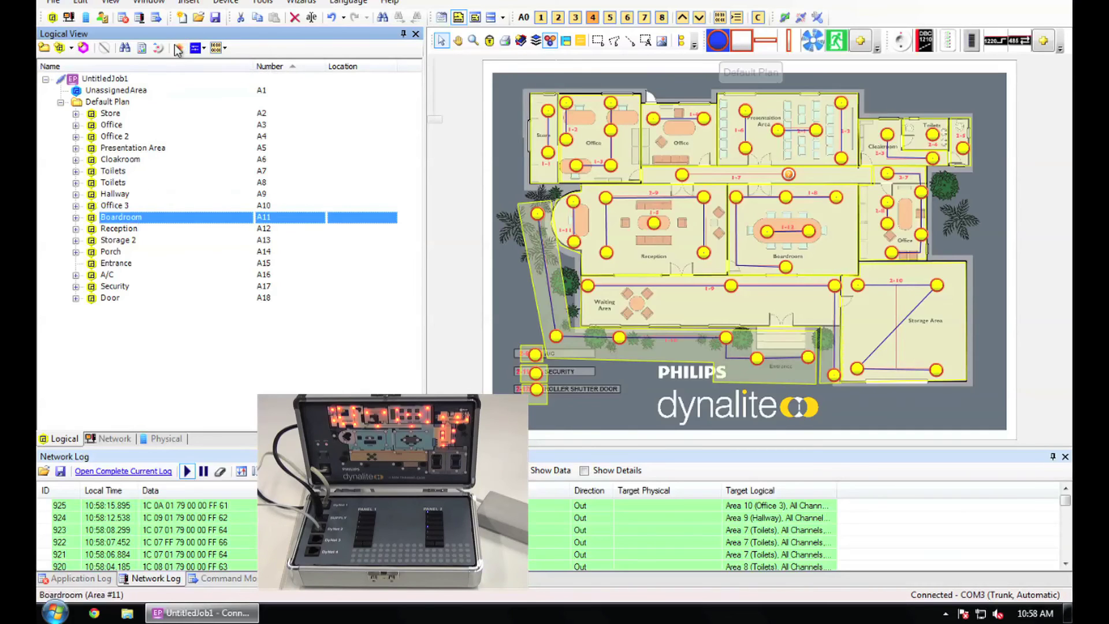
left_click(179, 49)
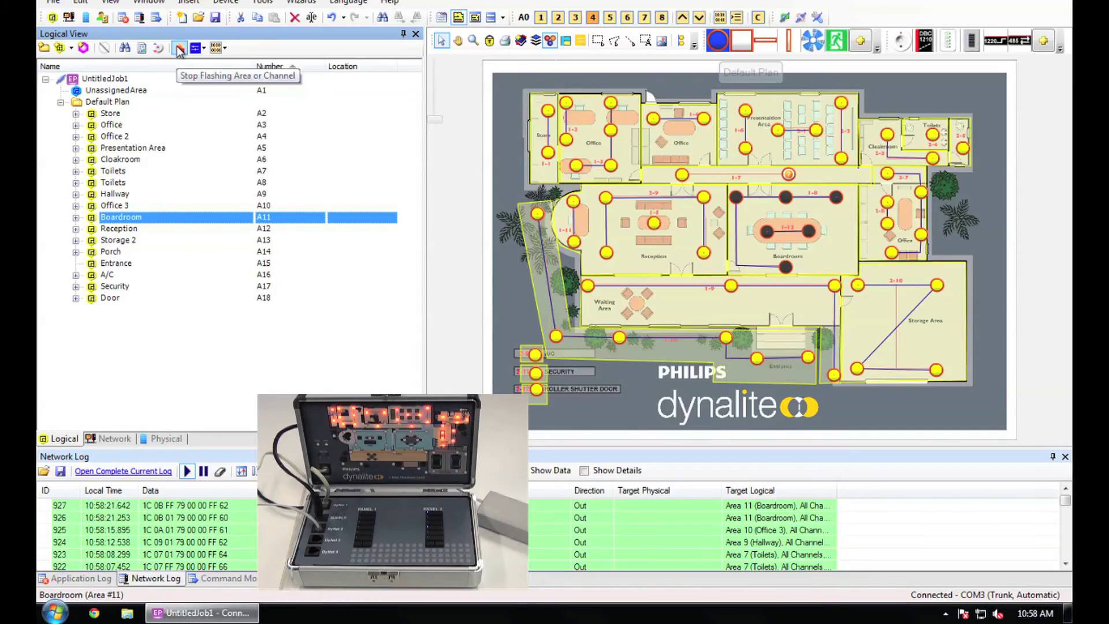
left_click(180, 49)
left_click(124, 229)
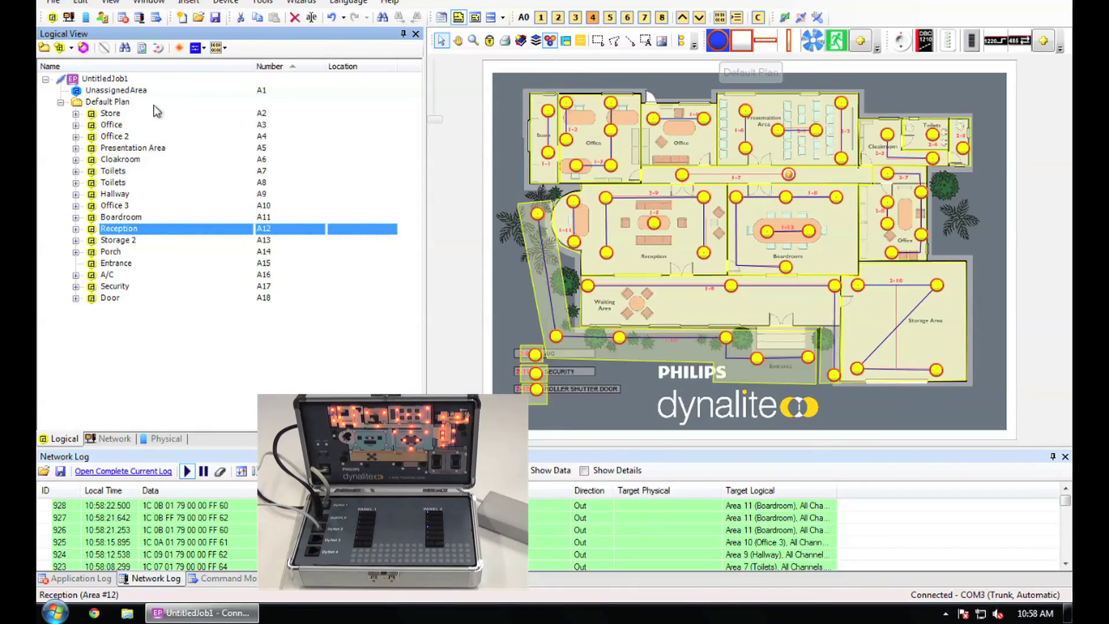
left_click(180, 50)
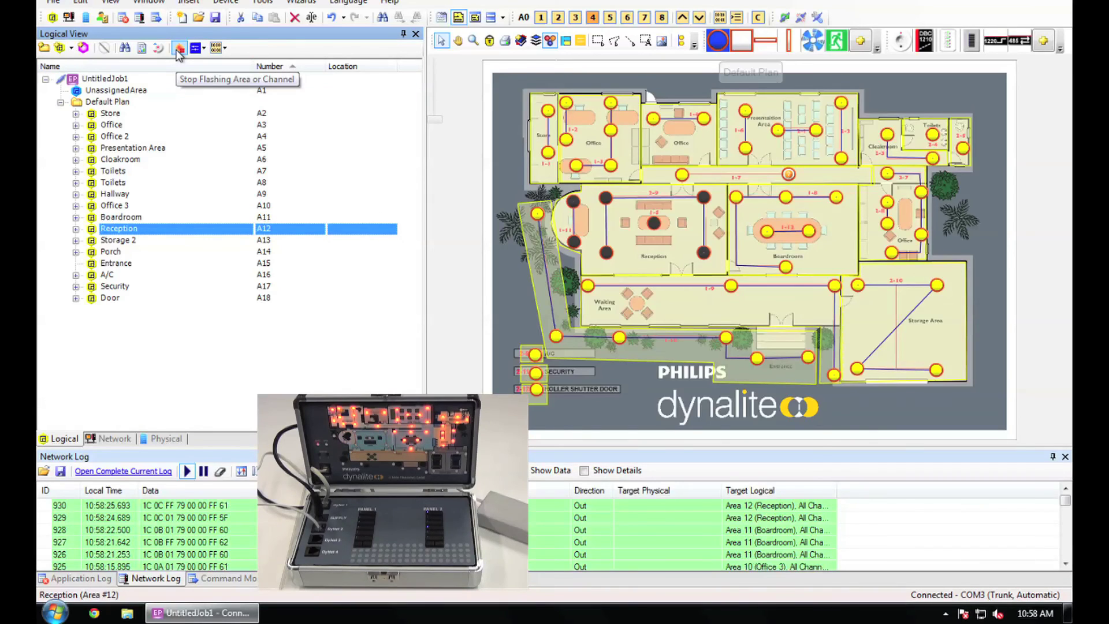
left_click(118, 240)
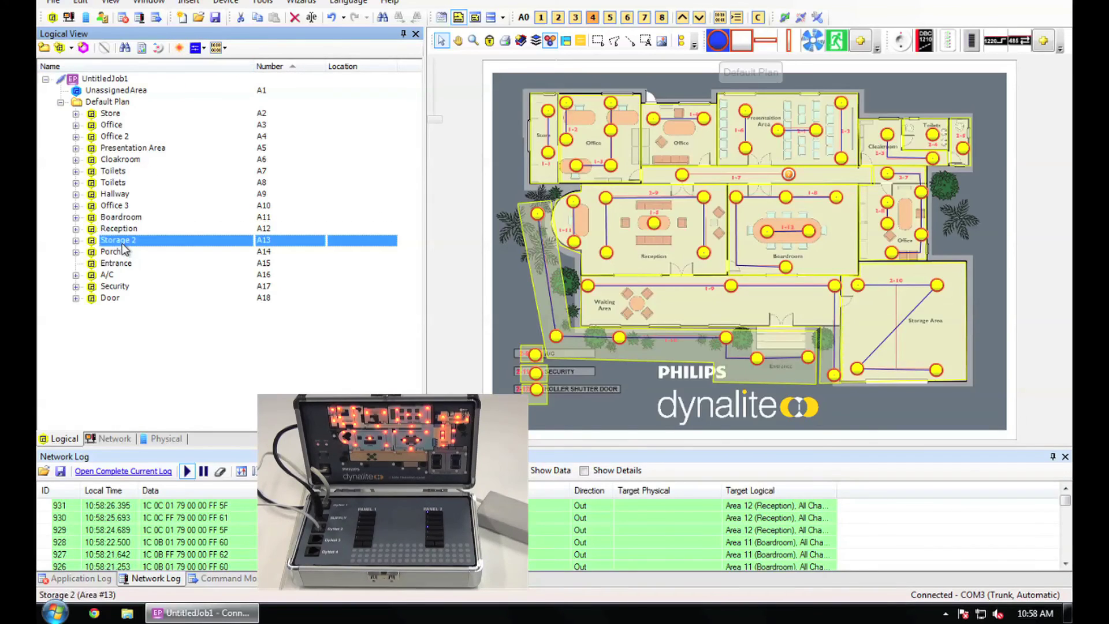
left_click(180, 49)
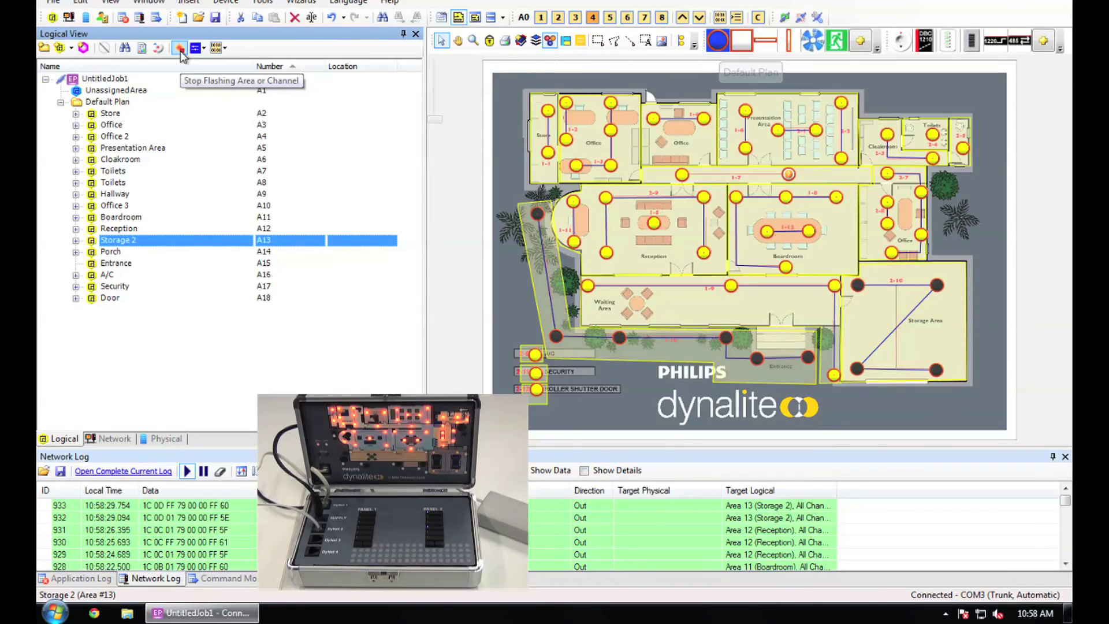
Step: Flash the Entrance Lights channel under Storage 2, then drag it into the Entrance area (A15)
left_click(76, 240)
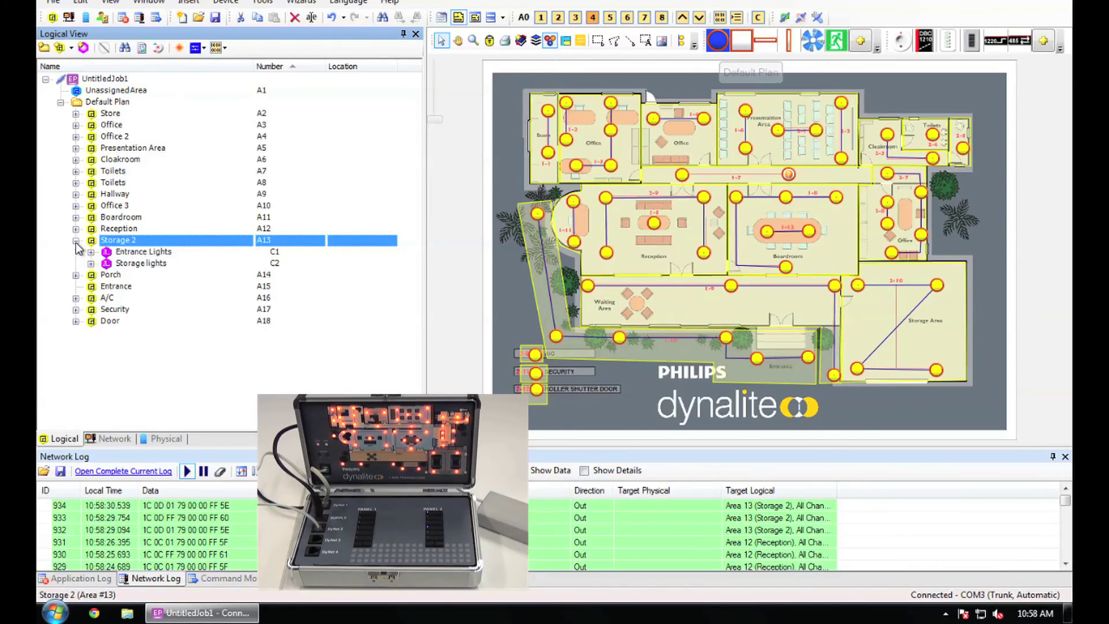
left_click(123, 253)
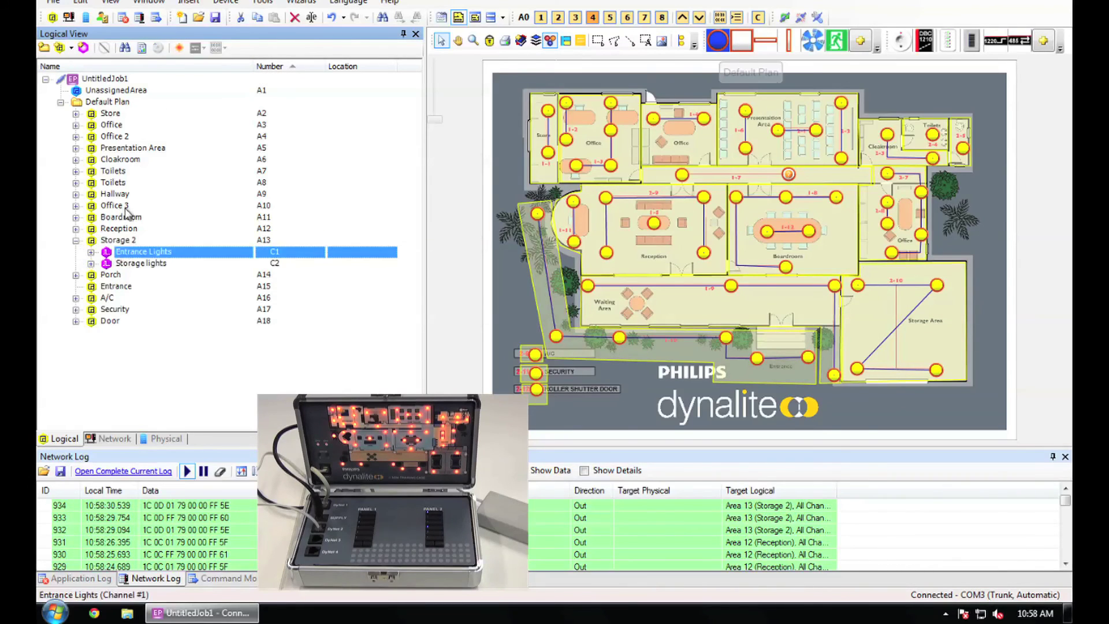
left_click(182, 49)
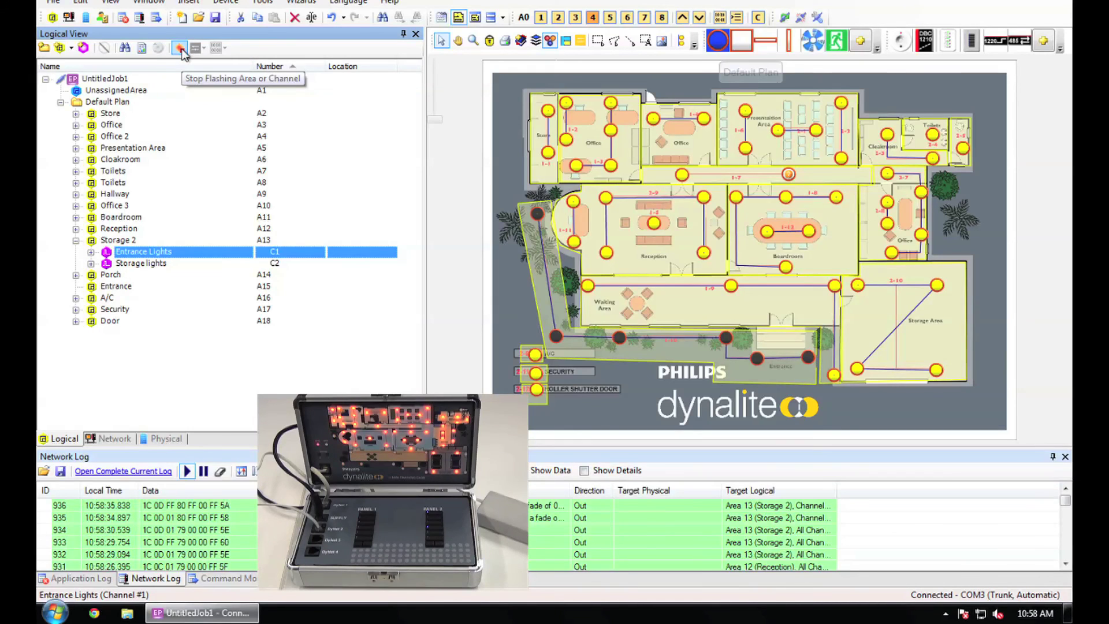
left_click(180, 48)
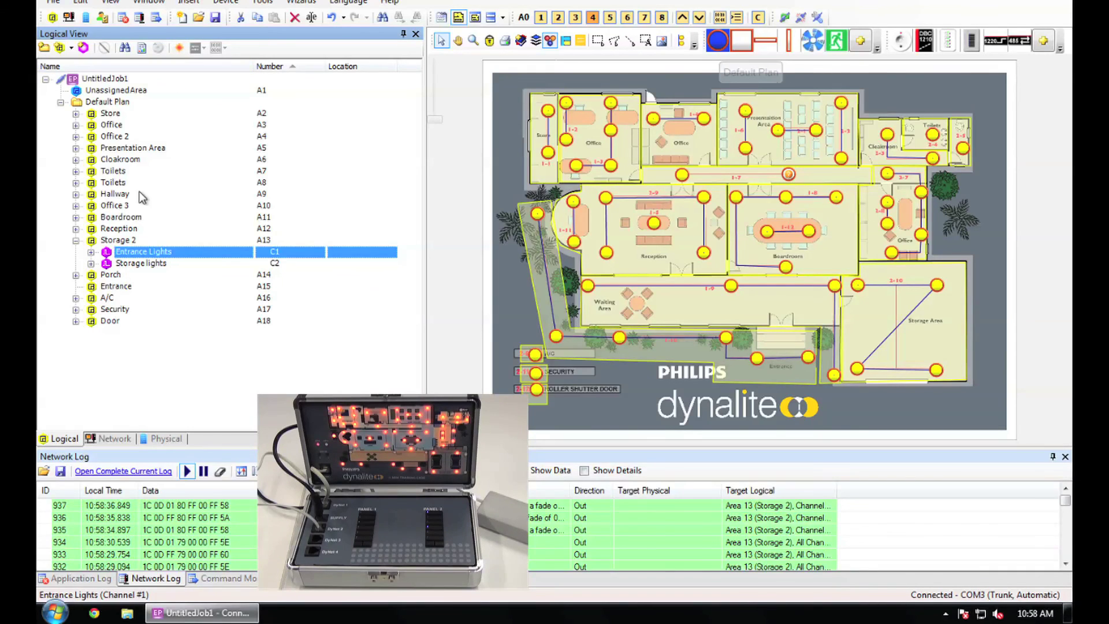
left_click_drag(128, 255, 118, 288)
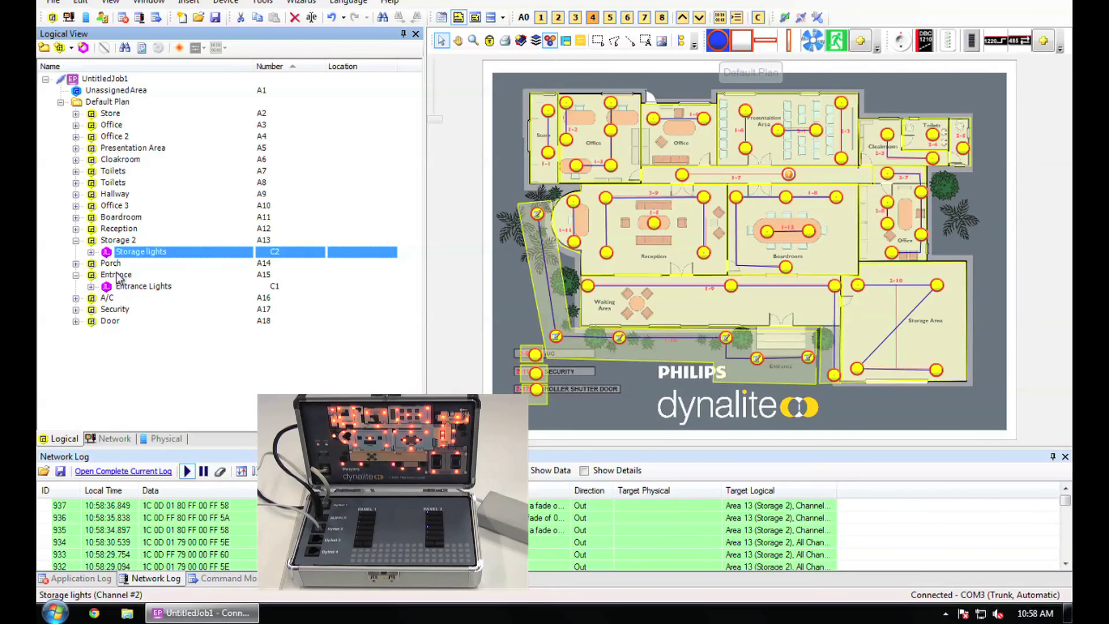
left_click(116, 264)
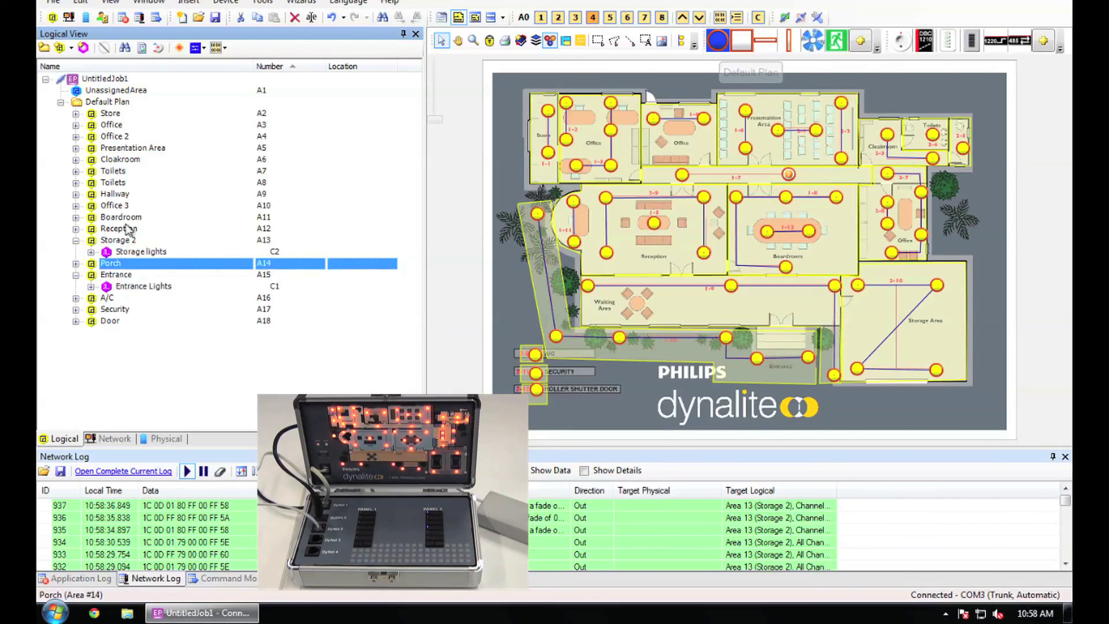
Step: Flash Porch, A/C (Area 16), Security (Area 17) and Door (Area 18) in turn, stopping after Door
left_click(180, 49)
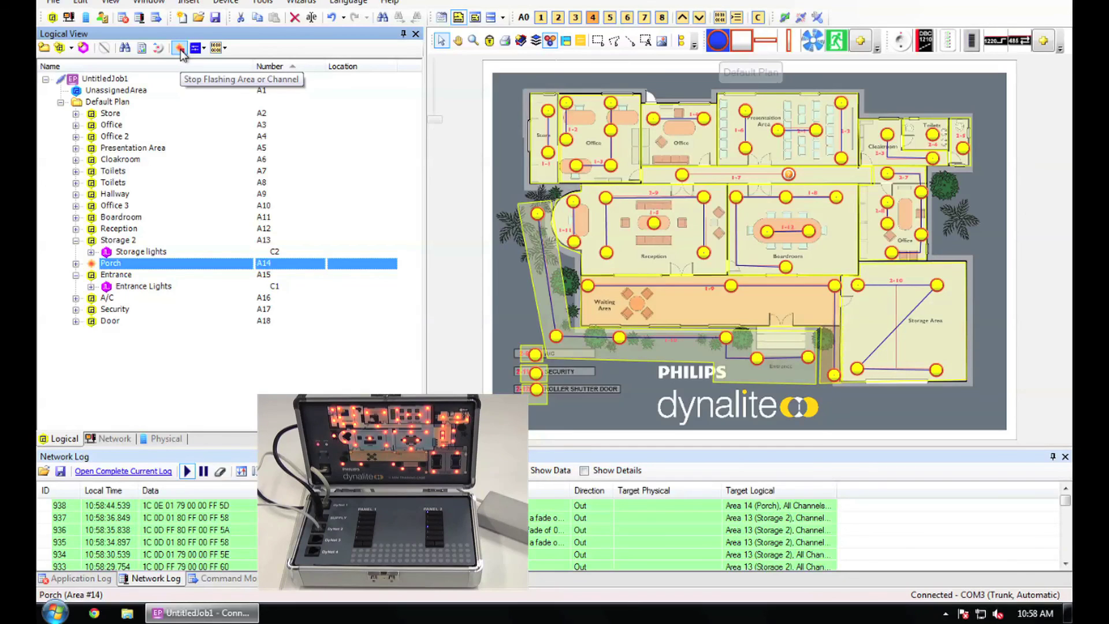
left_click(113, 297)
left_click(180, 50)
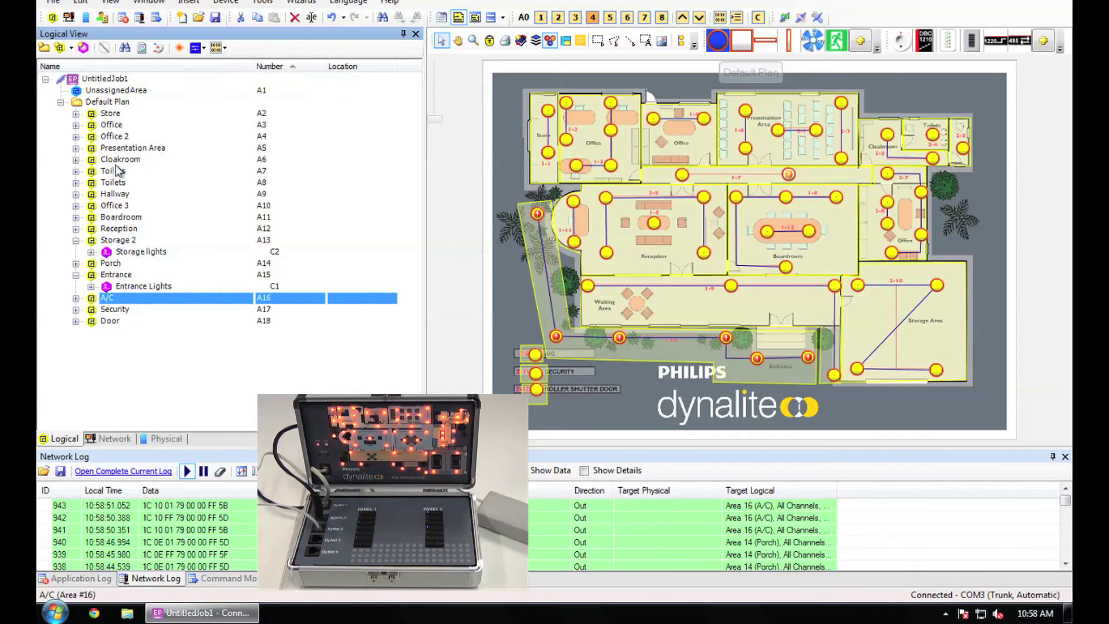
left_click(92, 307)
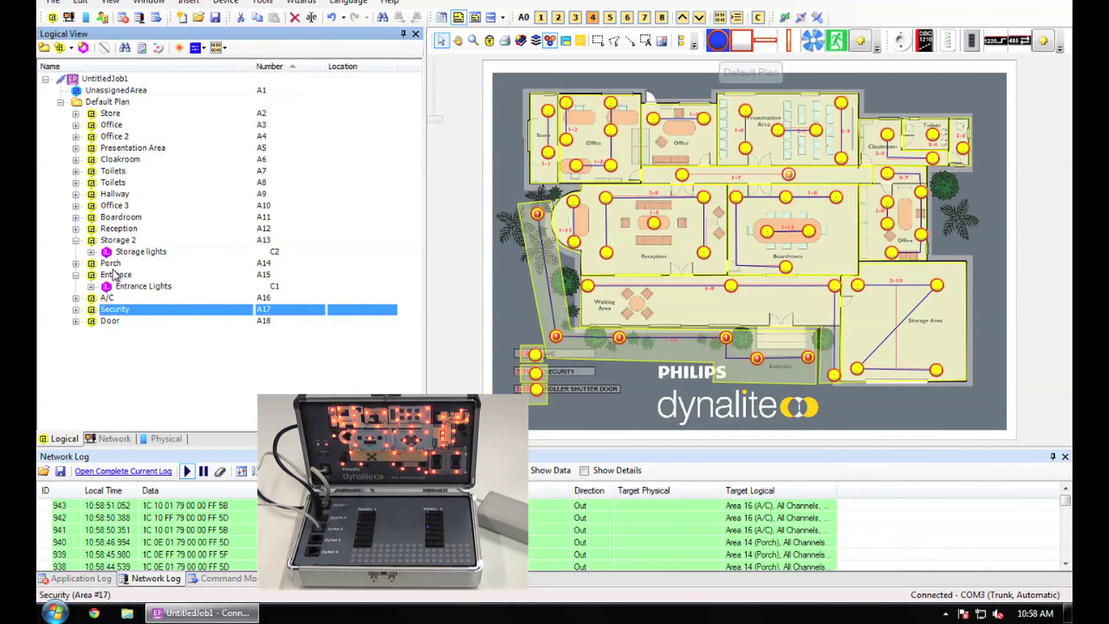
left_click(180, 50)
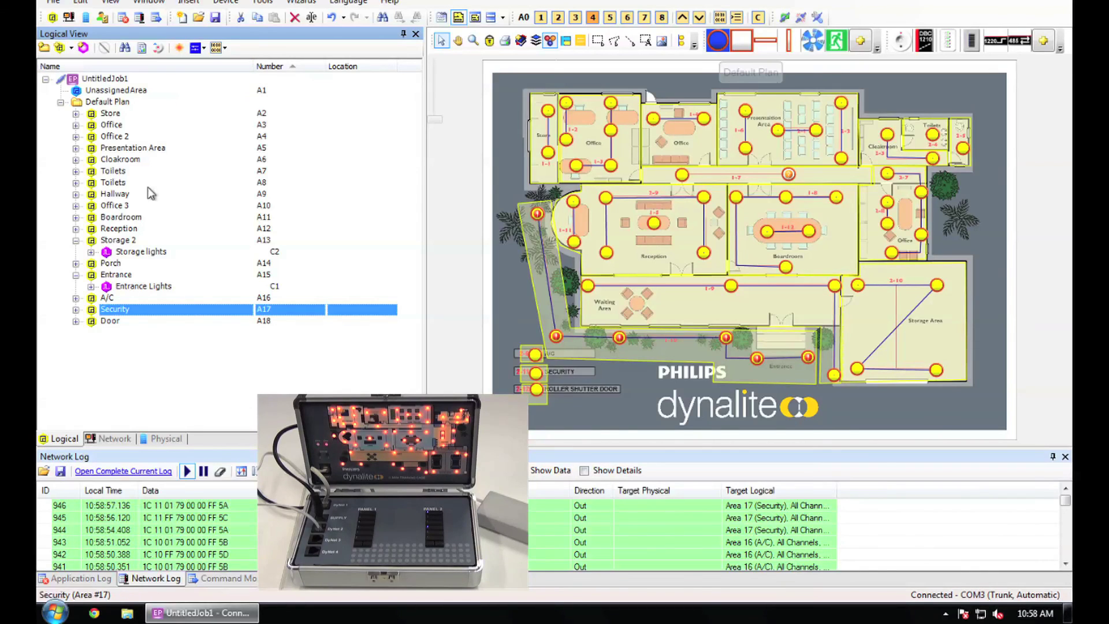
left_click(102, 321)
left_click(180, 48)
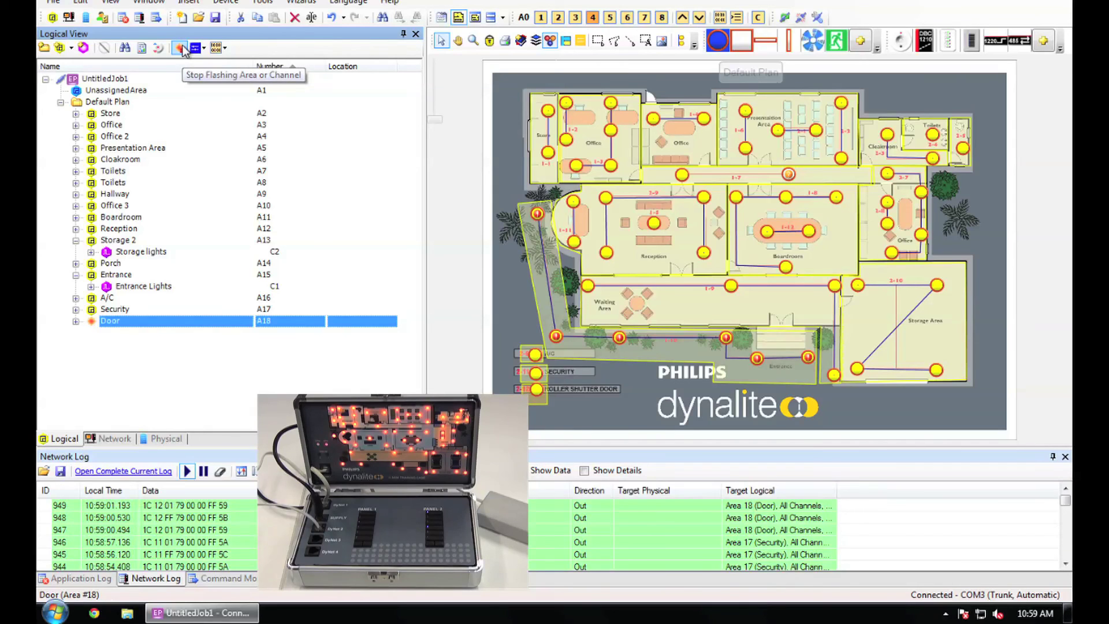
left_click(181, 49)
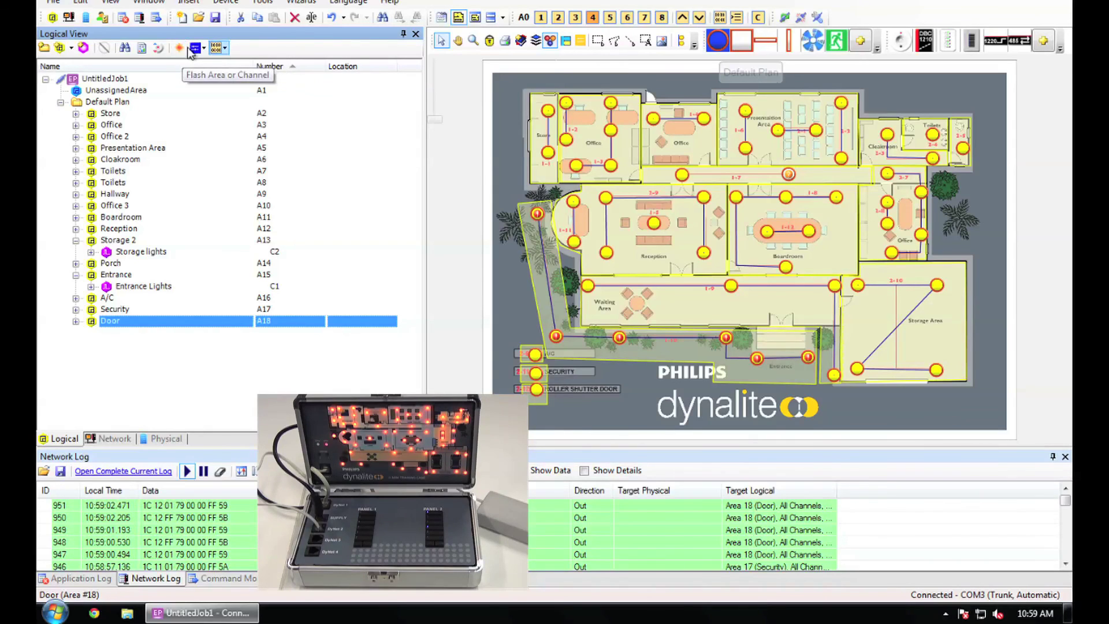